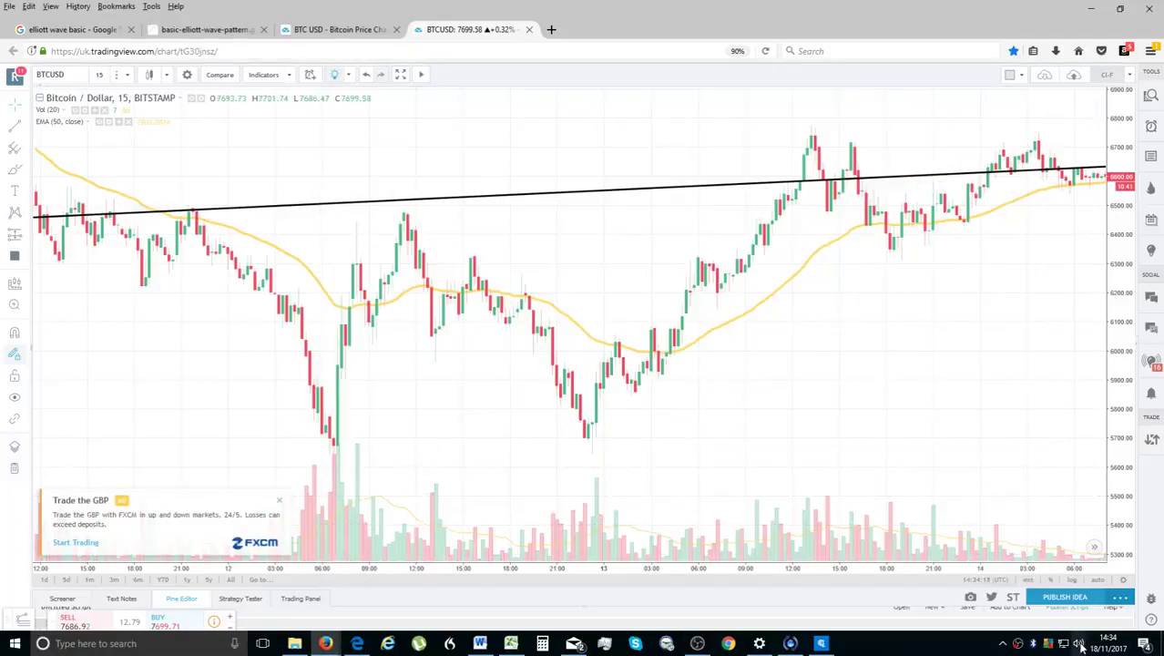
Dismiss the "Trade the GBP" ad on the chart and hide ads for now.
{"action": "left_click_drag", "start_coordinate": [1054, 613], "coordinate": [1093, 615]}
{"action": "left_click", "coordinate": [720, 429]}
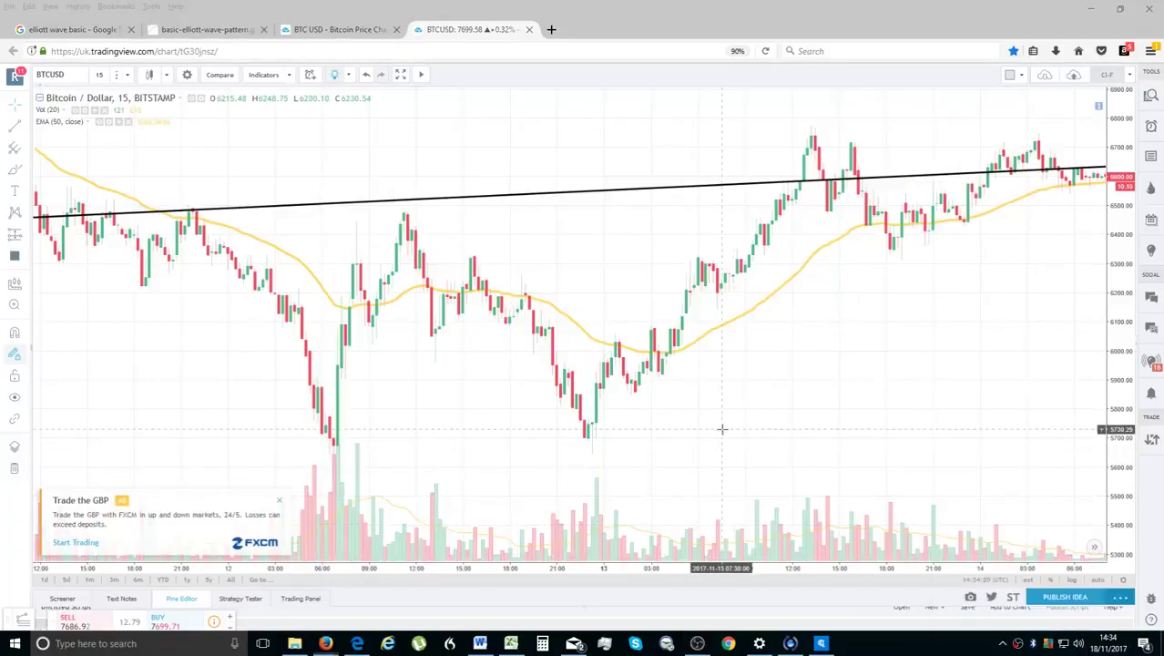
{"action": "left_click", "coordinate": [280, 502]}
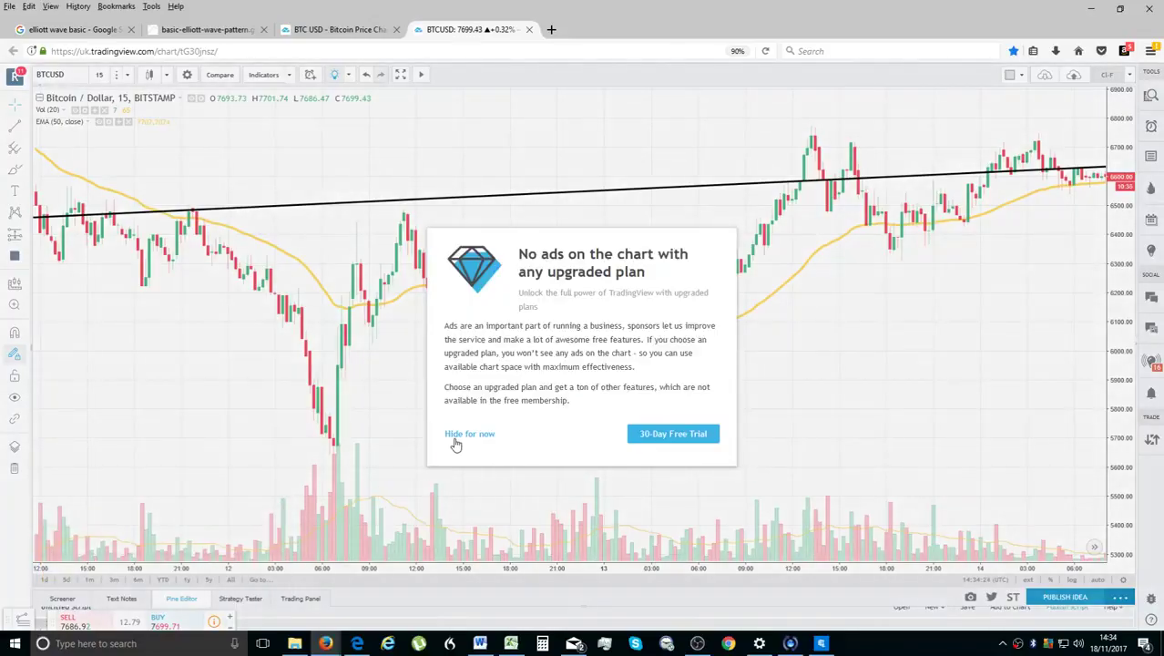
{"action": "left_click", "coordinate": [468, 434]}
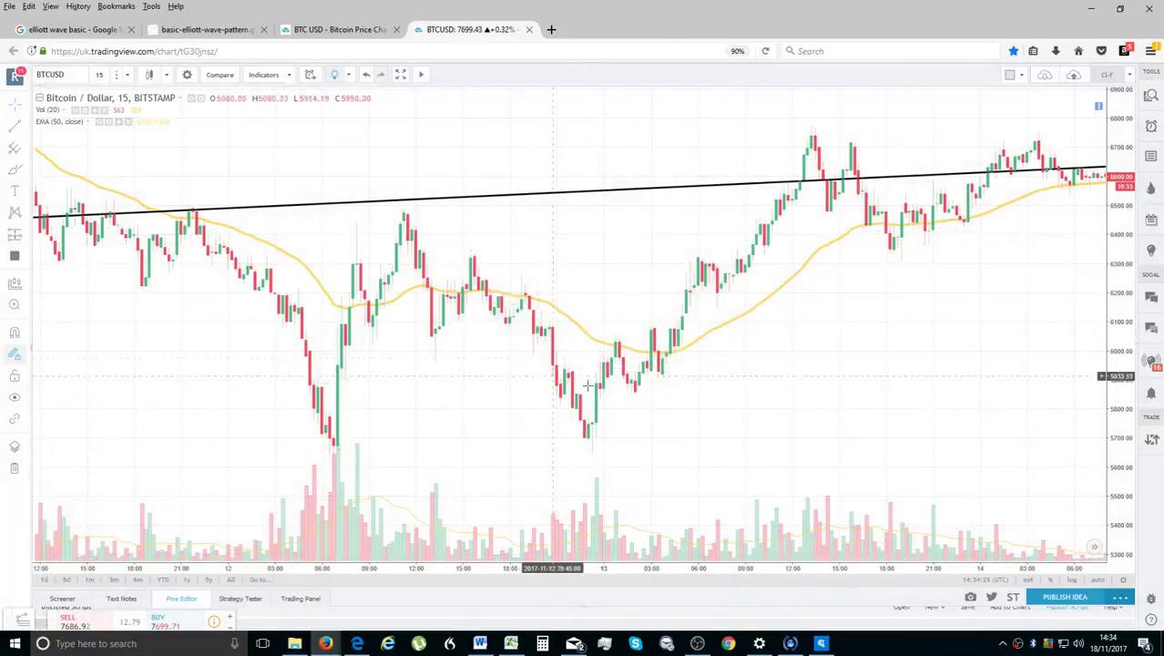
Place a text note on the BTCUSD chart and replace its existing text with "ELLIOT WAVE".
{"action": "scroll", "coordinate": [667, 284], "scroll_direction": "up", "scroll_amount": 1}
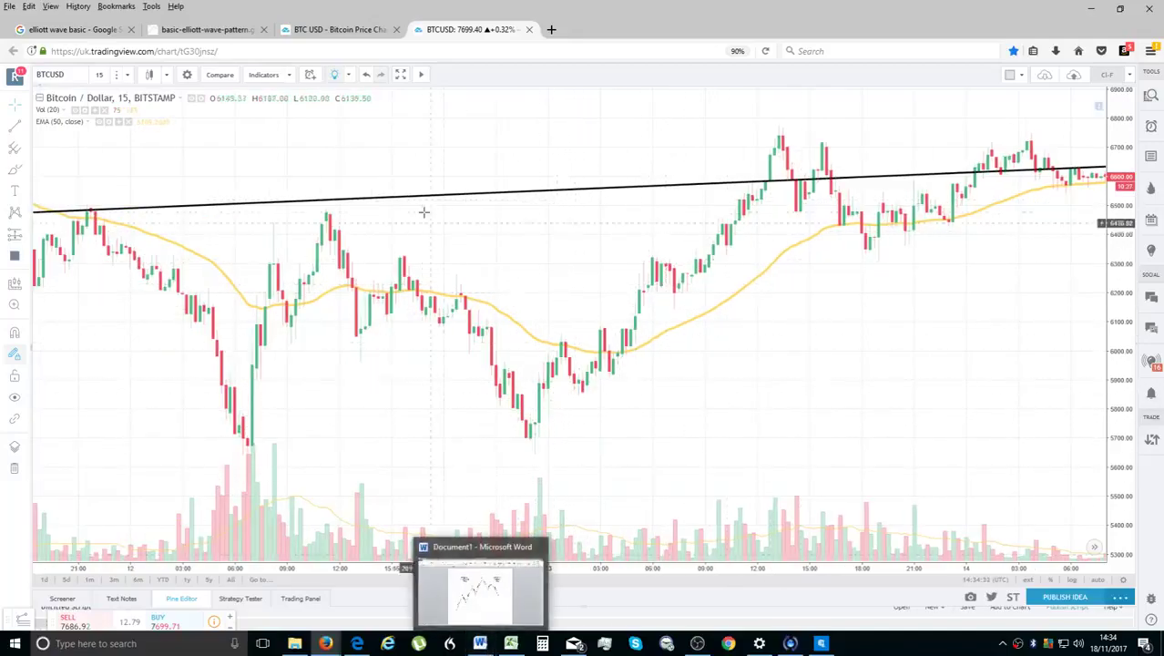
{"action": "scroll", "coordinate": [417, 187], "scroll_direction": "down", "scroll_amount": 1}
{"action": "left_click", "coordinate": [15, 192]}
{"action": "left_click", "coordinate": [185, 326]}
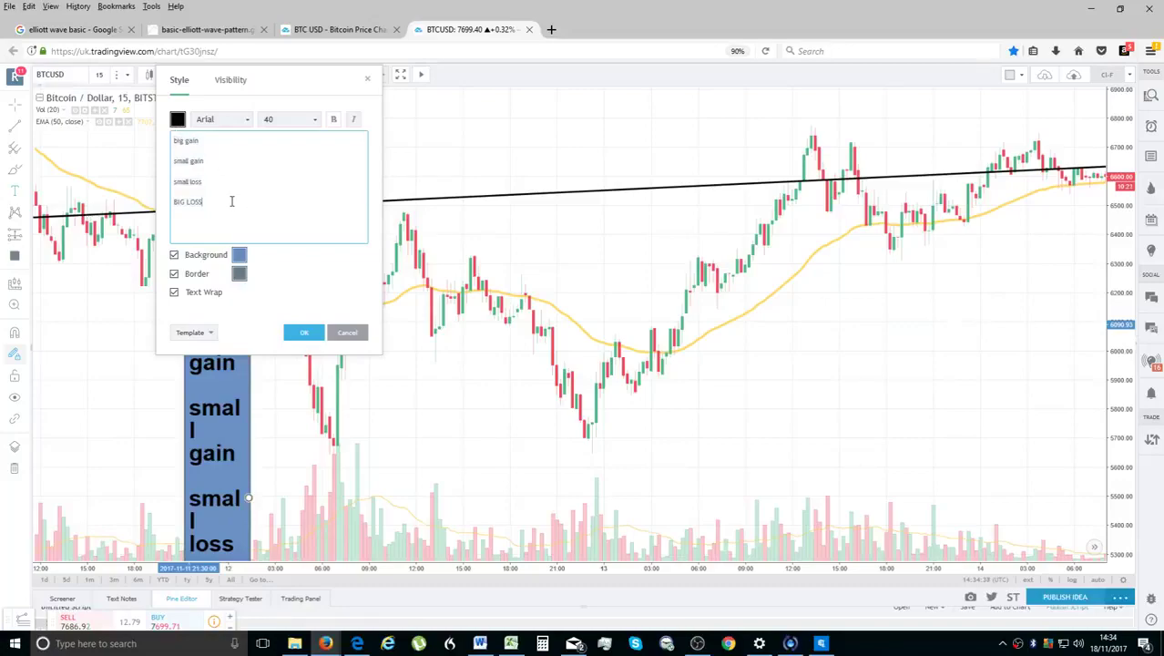
{"action": "key", "text": "BackSpace"}
{"action": "key", "text": "BackSpace"}
{"action": "key", "text": "BackSpace"}
{"action": "key", "text": "BackSpace"}
{"action": "key", "text": "BackSpace"}
{"action": "key", "text": "BackSpace"}
{"action": "key", "text": "BackSpace"}
{"action": "key", "text": "BackSpace"}
{"action": "key", "text": "BackSpace"}
{"action": "key", "text": "BackSpace"}
{"action": "key", "text": "BackSpace"}
{"action": "key", "text": "BackSpace"}
{"action": "key", "text": "BackSpace"}
{"action": "key", "text": "BackSpace"}
{"action": "key", "text": "BackSpace"}
{"action": "key", "text": "BackSpace"}
{"action": "key", "text": "BackSpace"}
{"action": "key", "text": "BackSpace"}
{"action": "key", "text": "BackSpace"}
{"action": "key", "text": "BackSpace"}
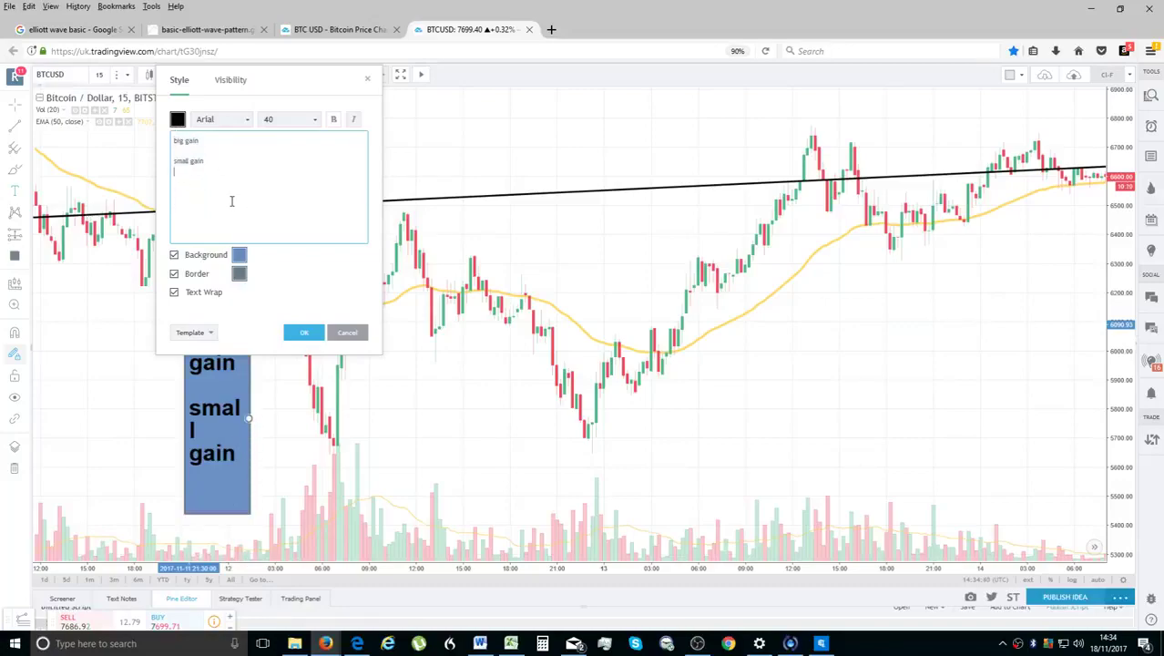
{"action": "type", "text": "ELL"}
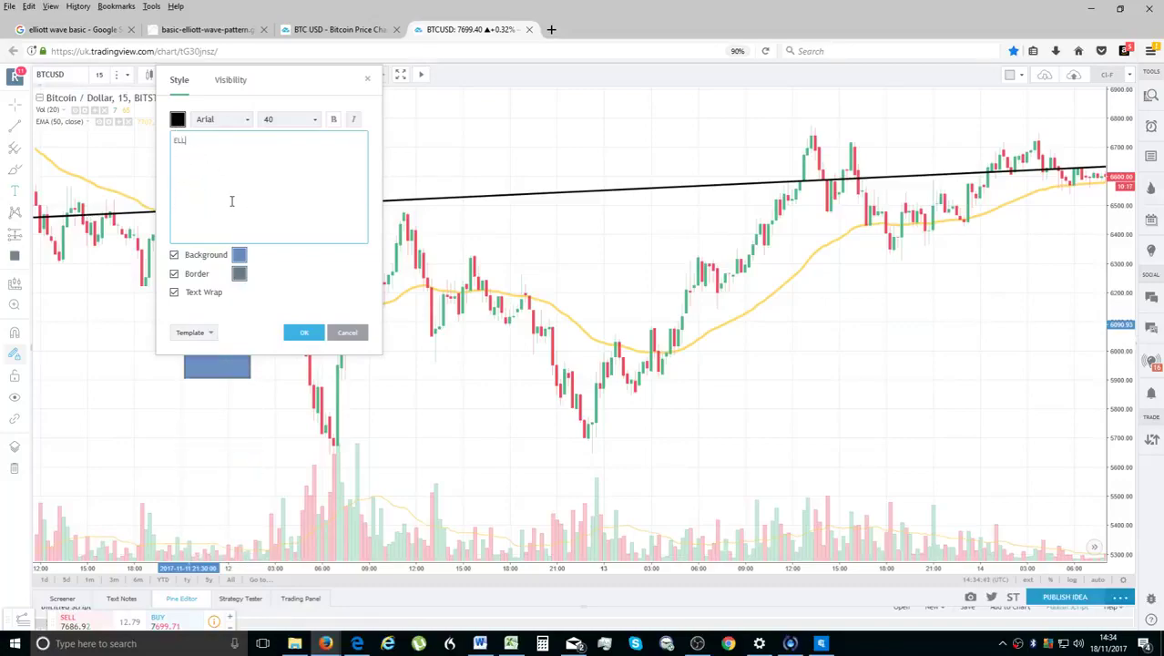
{"action": "type", "text": "IOT WAVE"}
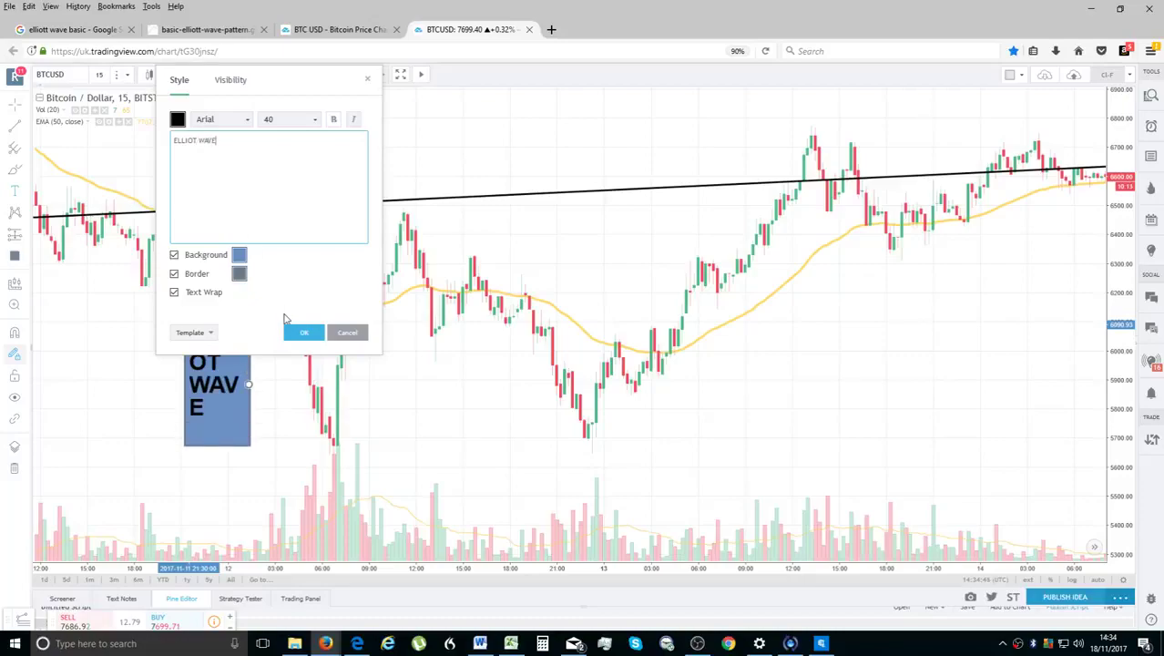
{"action": "left_click", "coordinate": [303, 332]}
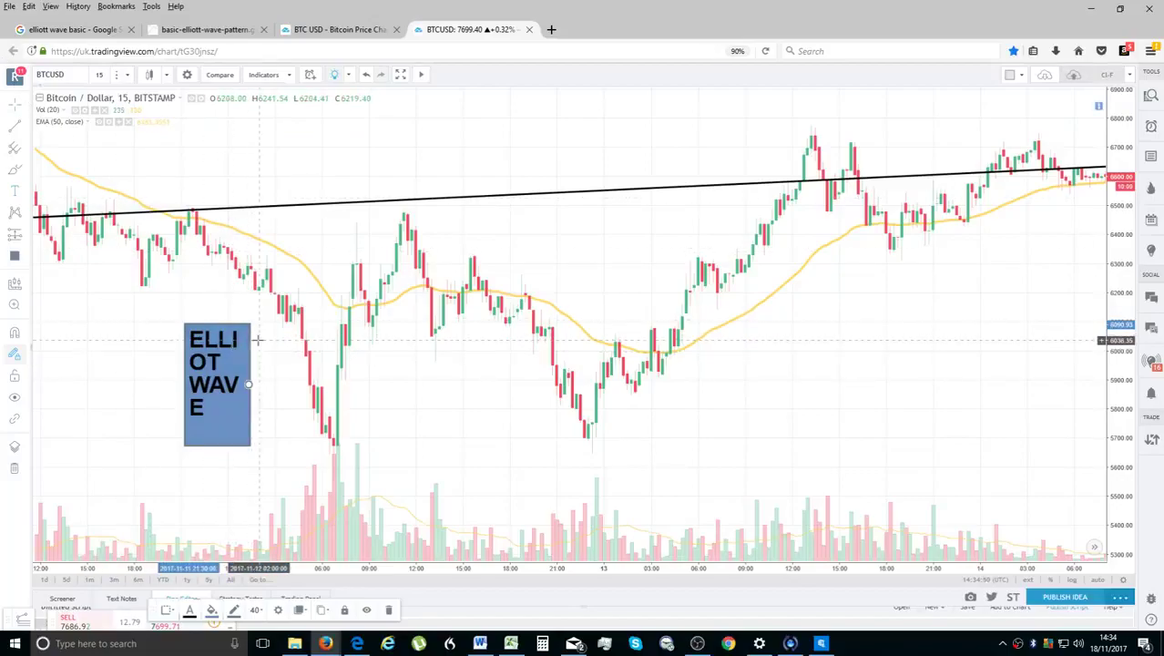
Move the ELLIOT WAVE text box above the black trend line and widen it so the text fits on one line.
{"action": "left_click_drag", "start_coordinate": [249, 383], "coordinate": [202, 194]}
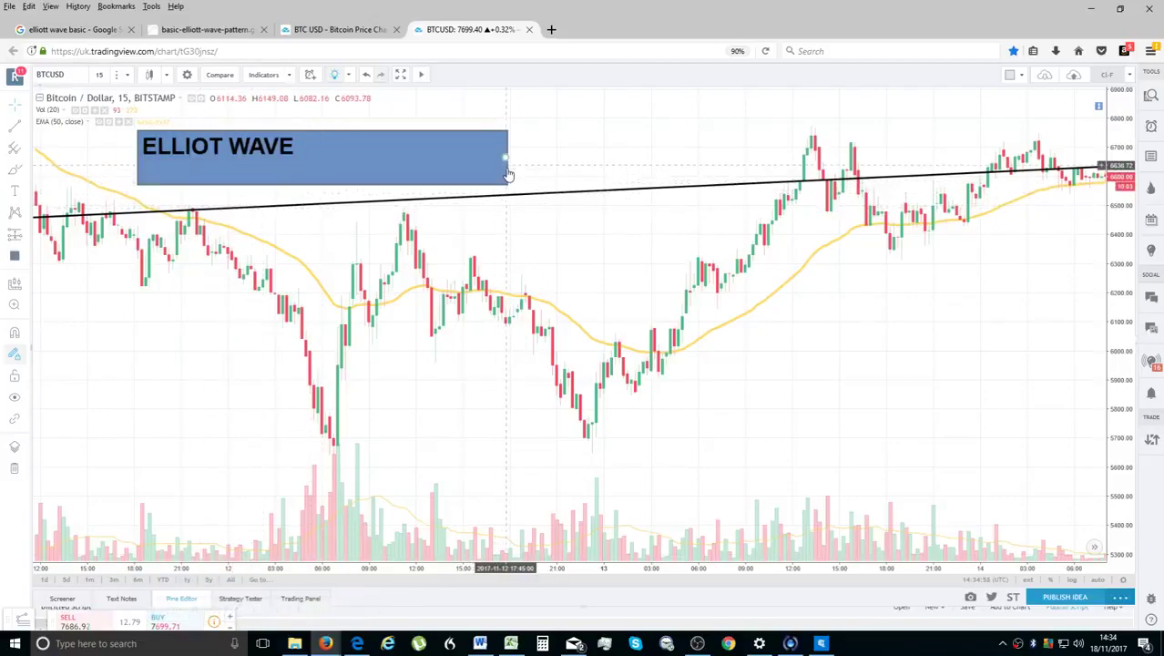
{"action": "left_click_drag", "start_coordinate": [508, 173], "coordinate": [383, 170]}
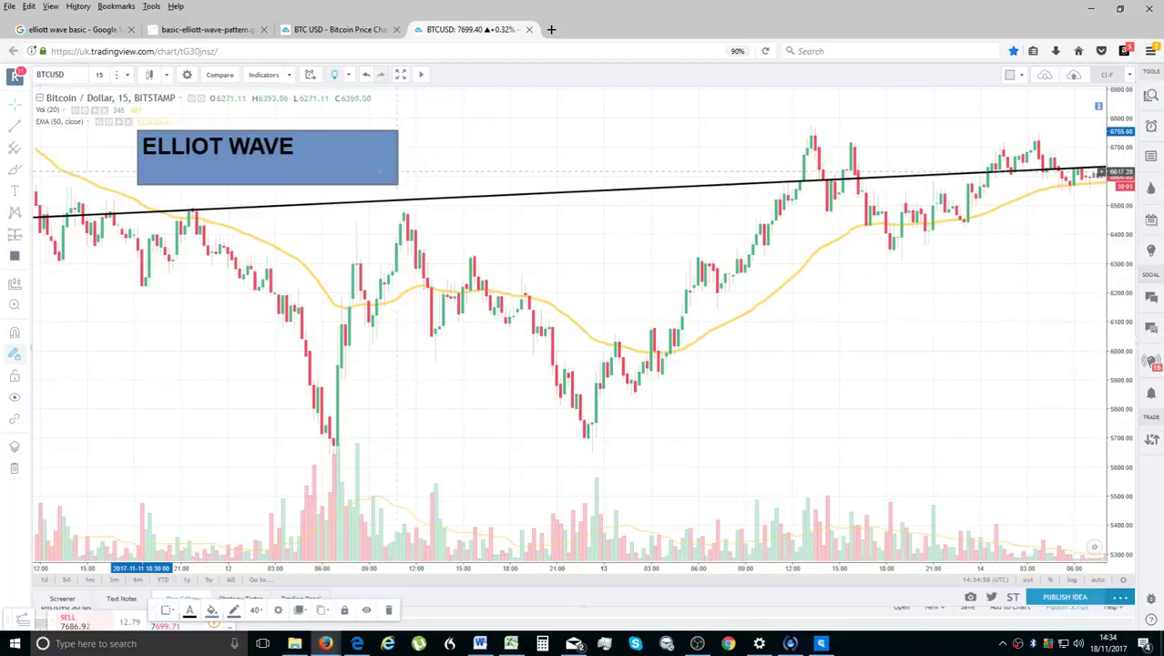
{"action": "mouse_move", "coordinate": [360, 183]}
{"action": "left_mouse_down"}
{"action": "mouse_move", "coordinate": [439, 179]}
{"action": "mouse_move", "coordinate": [357, 179]}
{"action": "left_mouse_up"}
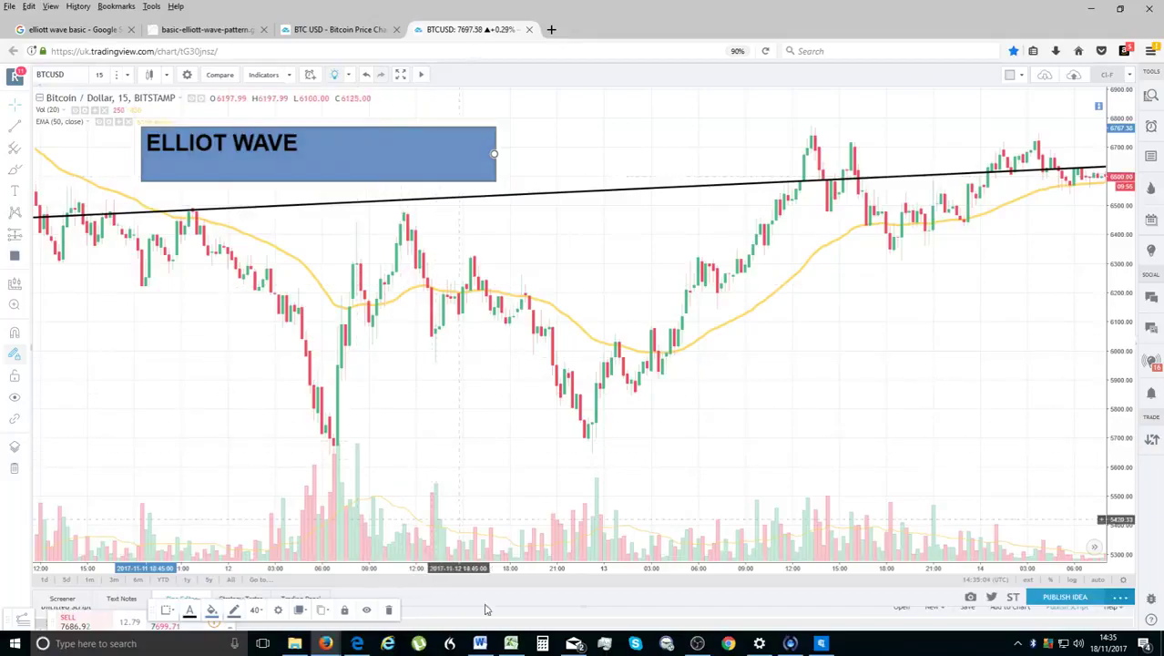
Switch to the Word document to examine the impulsive and corrective wave diagram, and return to the TradingView chart.
{"action": "left_click", "coordinate": [483, 644]}
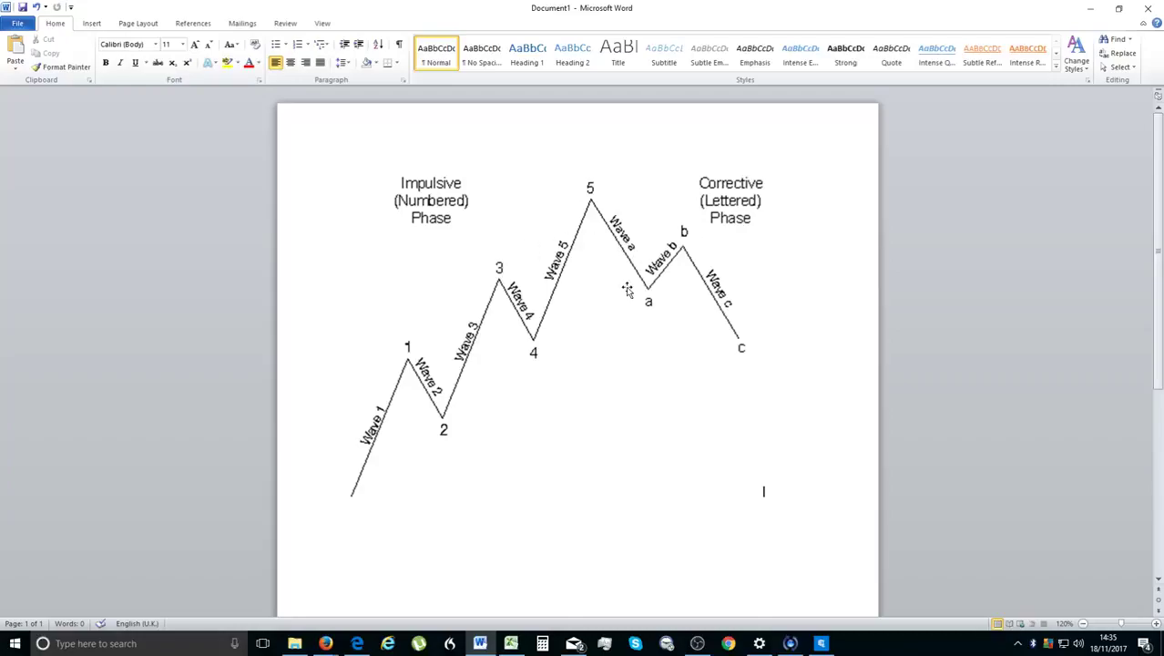
{"action": "double_click", "coordinate": [788, 9]}
{"action": "left_click_drag", "start_coordinate": [765, 75], "coordinate": [832, 274]}
{"action": "left_click", "coordinate": [979, 274]}
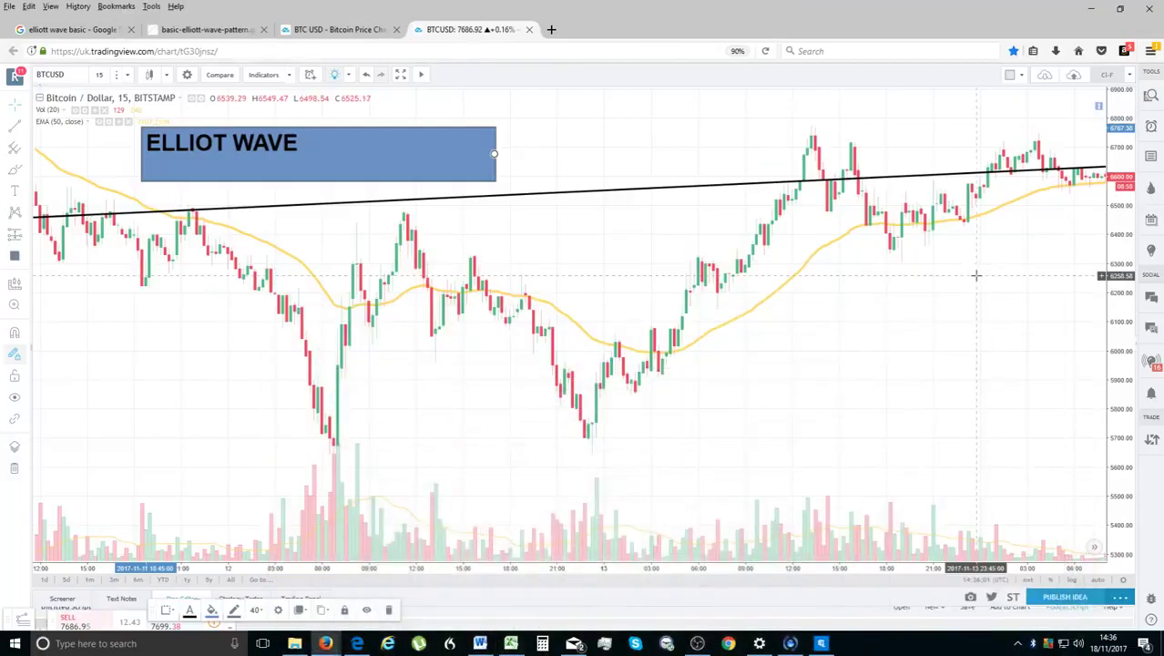
Draw an Elliott Impulse Wave (12345) from the low before 13 November, through the successive swings, to the 13 November peak.
{"action": "left_click", "coordinate": [27, 217]}
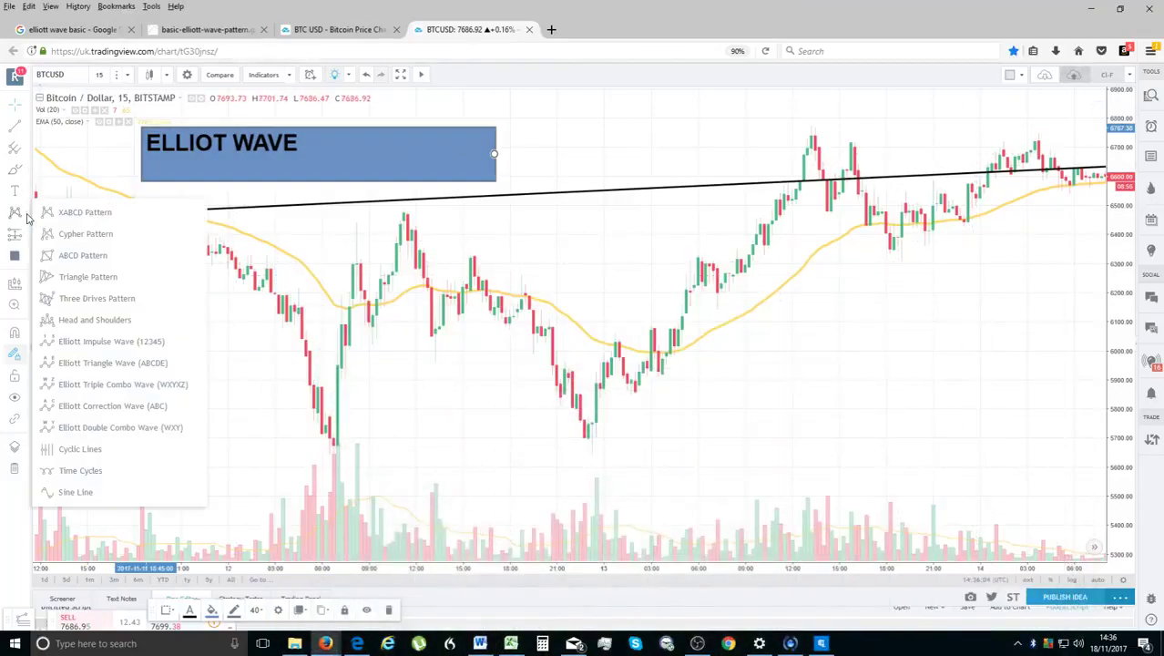
{"action": "left_click", "coordinate": [132, 342]}
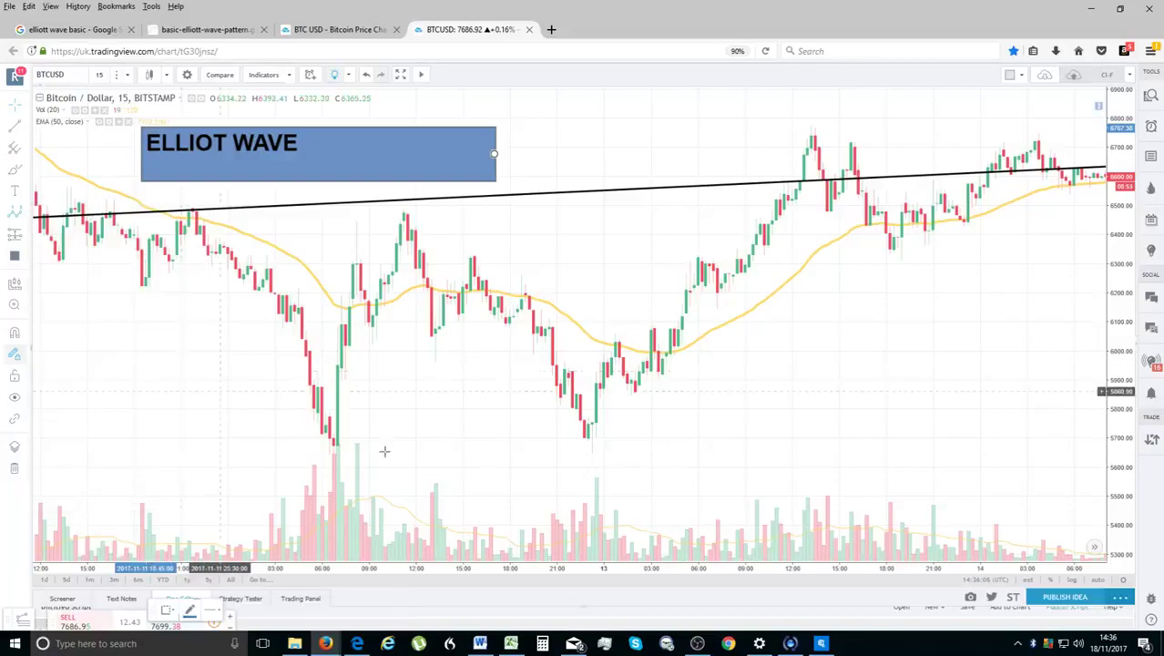
{"action": "left_click", "coordinate": [588, 455]}
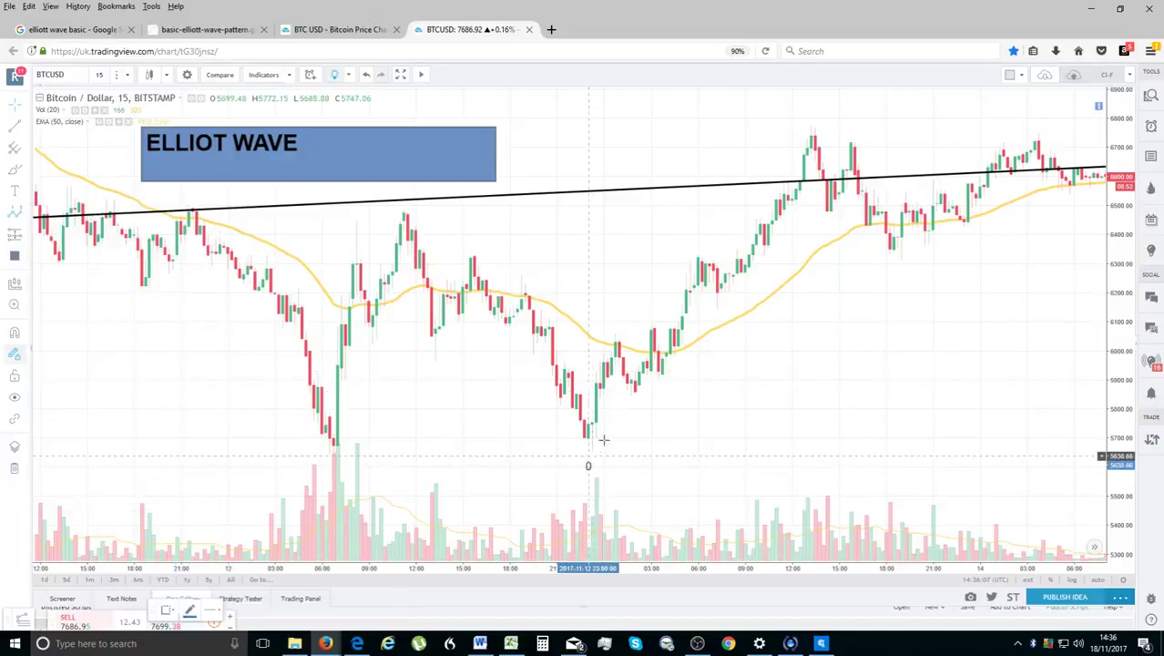
{"action": "left_click", "coordinate": [616, 328]}
{"action": "left_click", "coordinate": [632, 401]}
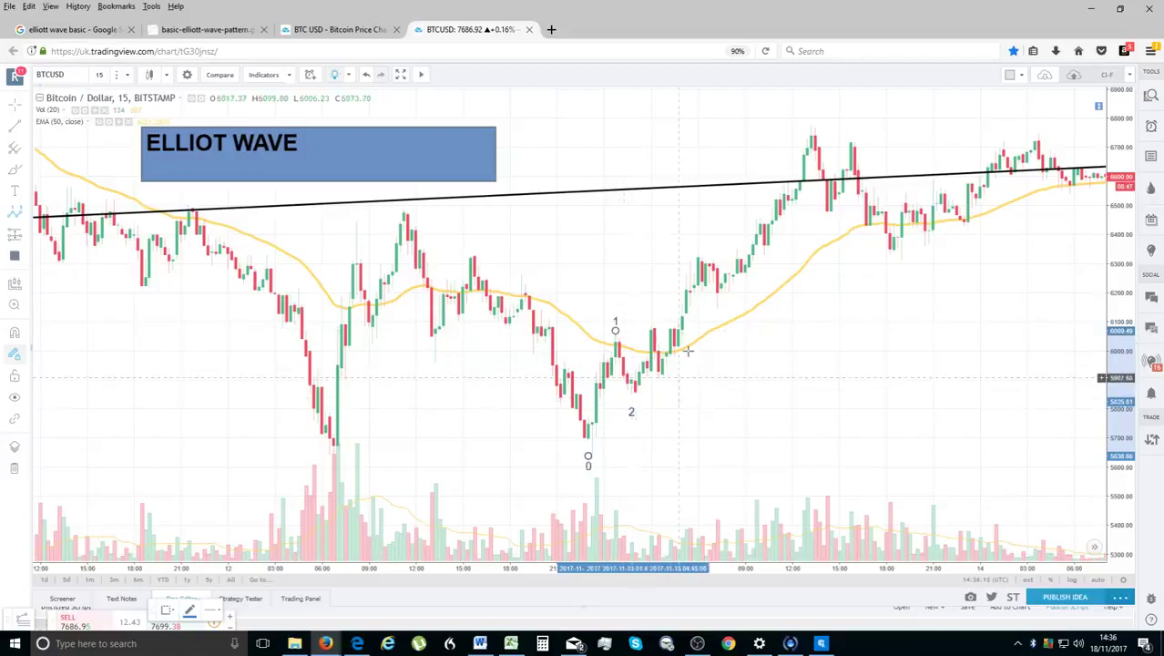
{"action": "left_click", "coordinate": [698, 244]}
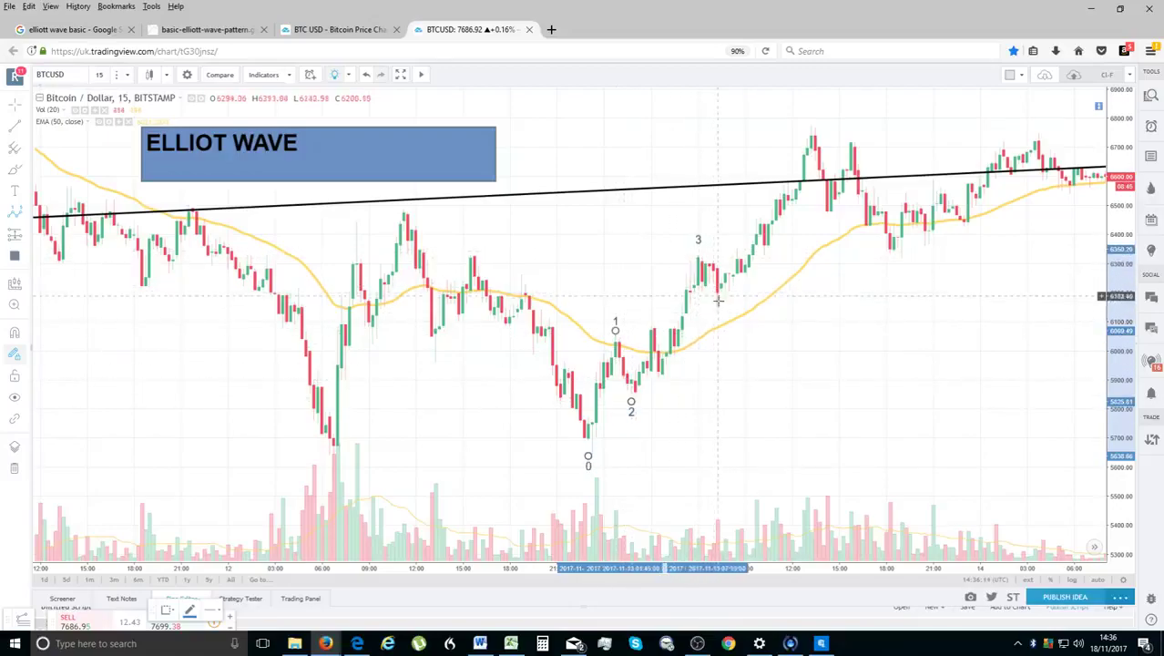
{"action": "left_click", "coordinate": [720, 319]}
{"action": "left_click", "coordinate": [807, 119]}
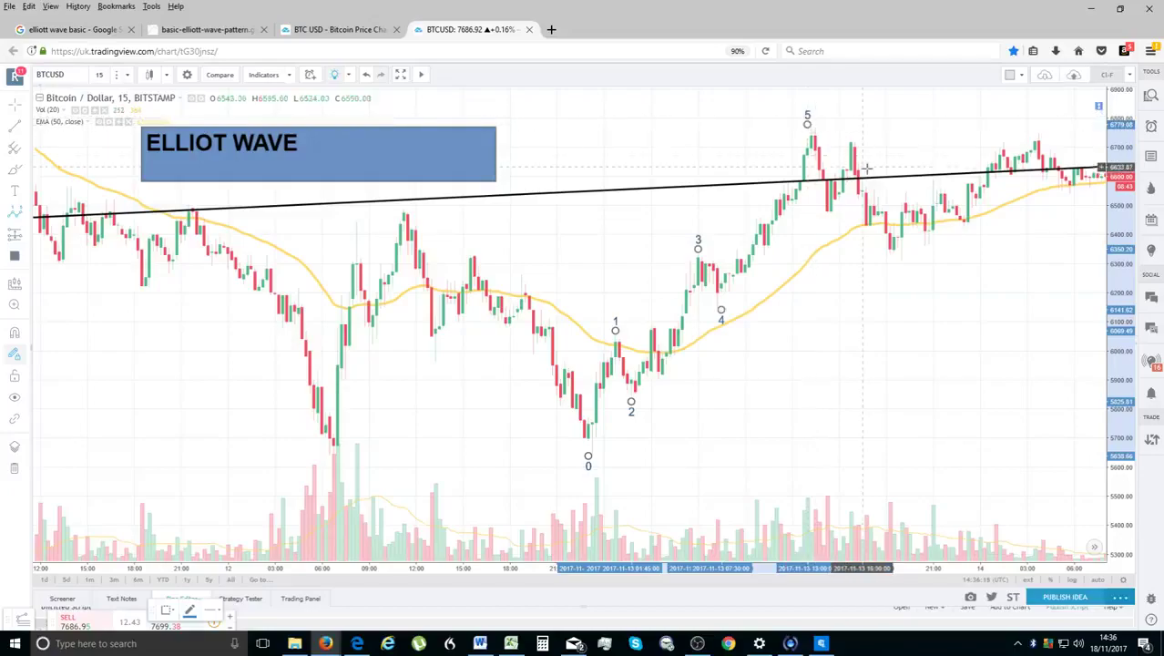
Try an Elliott Correction Wave (ABC) starting at the first low after the wave 5 peak, and delete it.
{"action": "left_click", "coordinate": [26, 217]}
{"action": "left_click", "coordinate": [155, 405]}
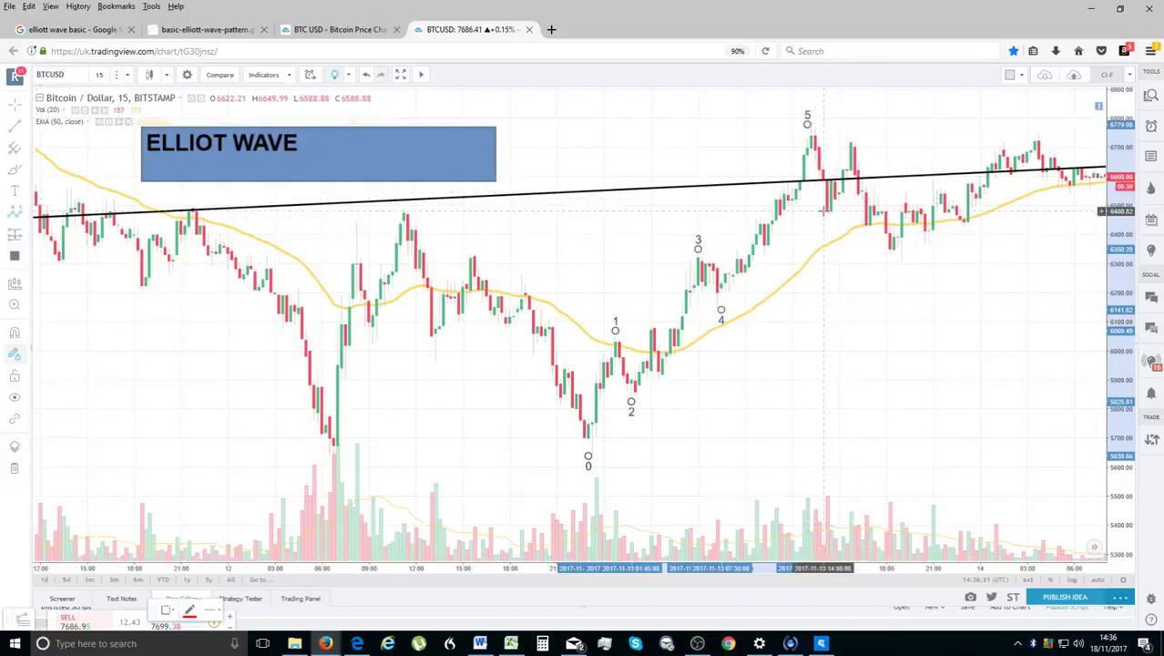
{"action": "left_click", "coordinate": [823, 215]}
{"action": "left_click", "coordinate": [857, 147]}
{"action": "left_click", "coordinate": [897, 259]}
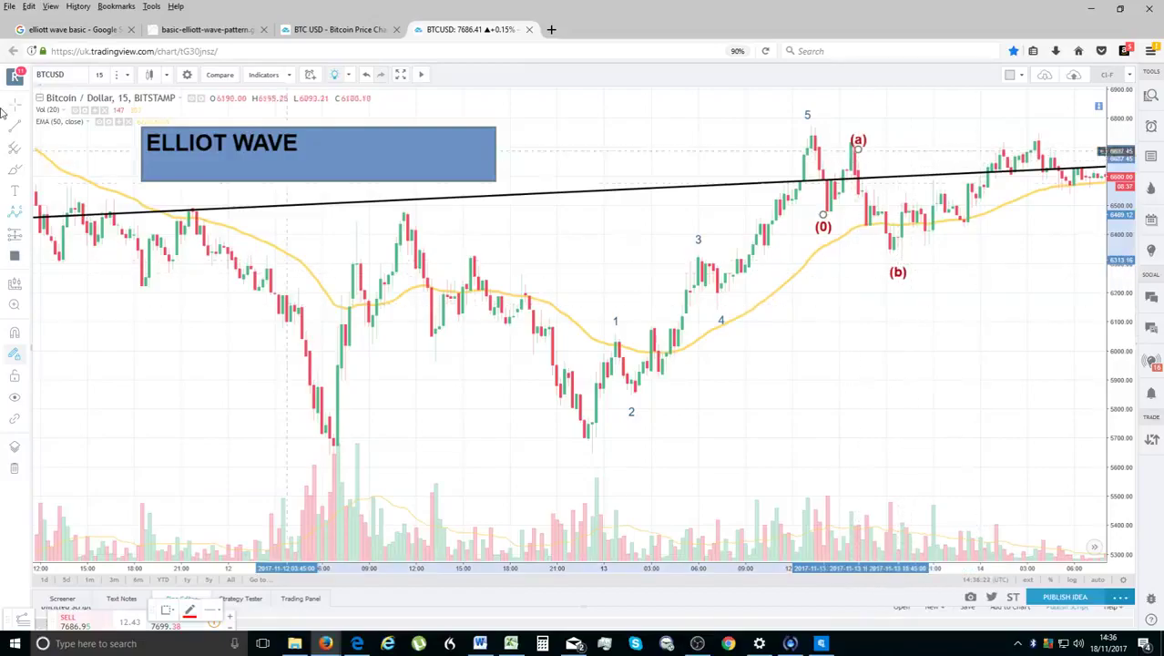
{"action": "scroll", "coordinate": [897, 316], "scroll_direction": "up", "scroll_amount": 1}
{"action": "left_click", "coordinate": [892, 341]}
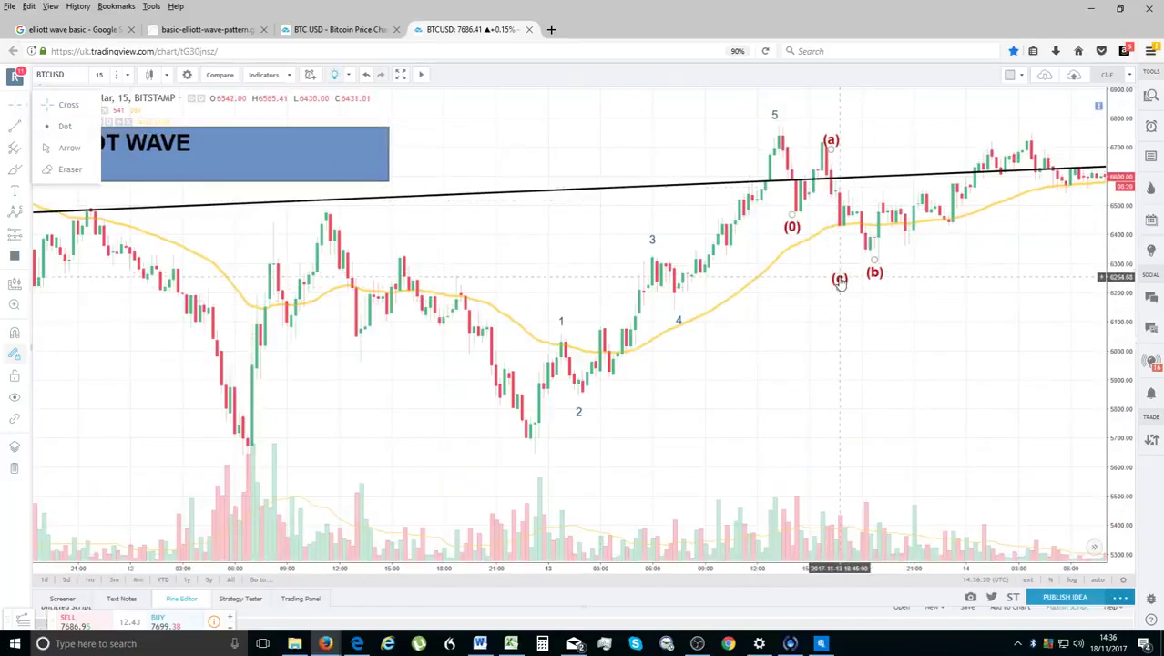
{"action": "left_click", "coordinate": [840, 276]}
{"action": "key", "text": "Delete"}
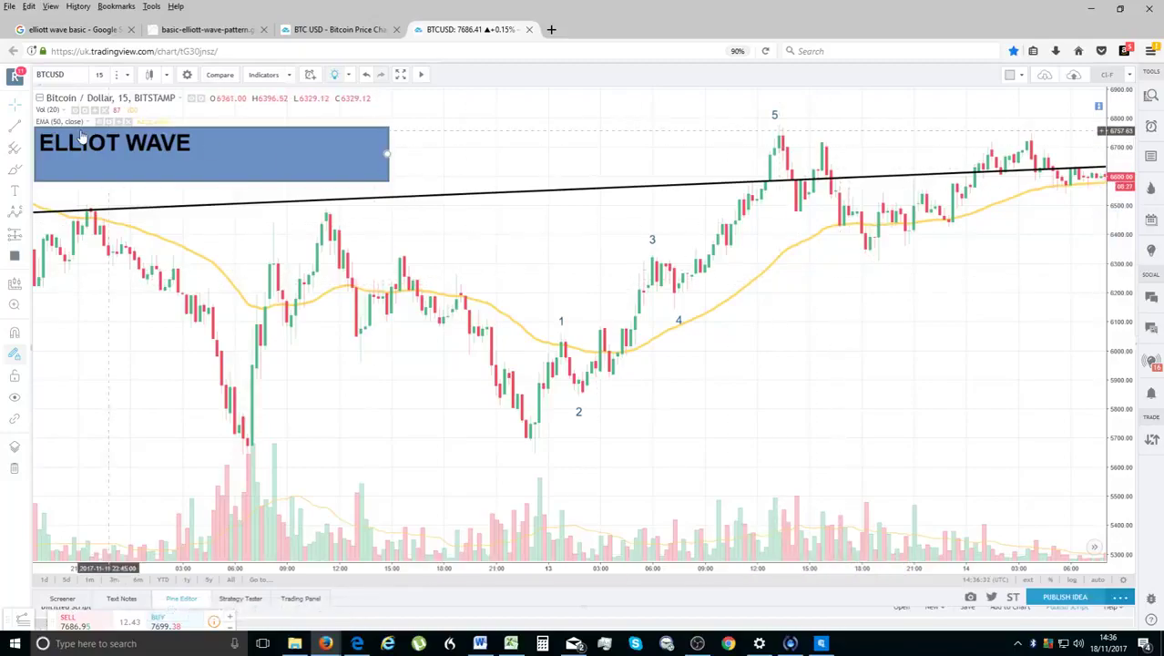
Retry the Elliott Correction Wave (ABC) with point a on the rebound high and b on the following low, and remove it.
{"action": "left_click", "coordinate": [27, 218]}
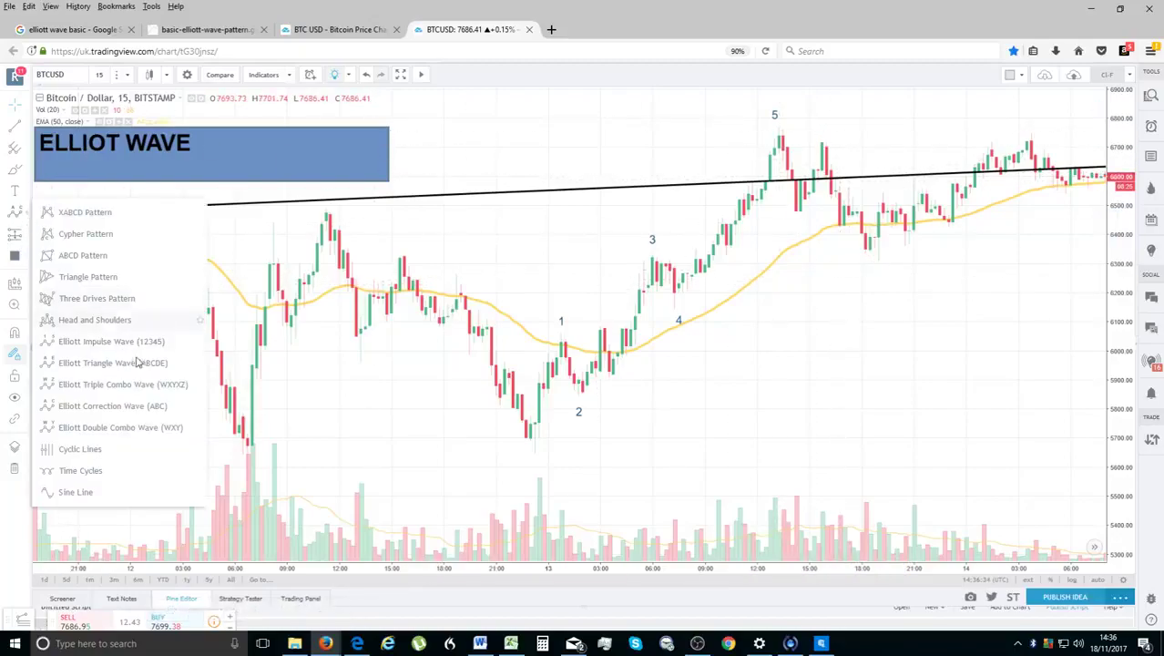
{"action": "left_click", "coordinate": [137, 405]}
{"action": "left_click", "coordinate": [792, 216]}
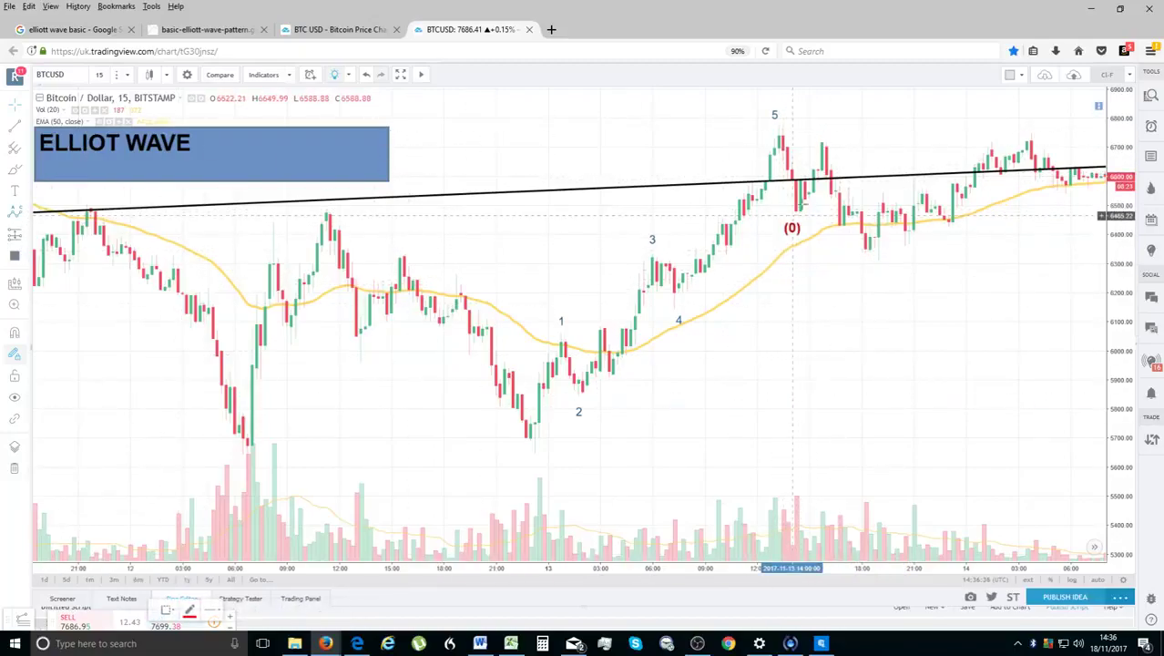
{"action": "left_click", "coordinate": [820, 143]}
{"action": "left_click", "coordinate": [870, 258]}
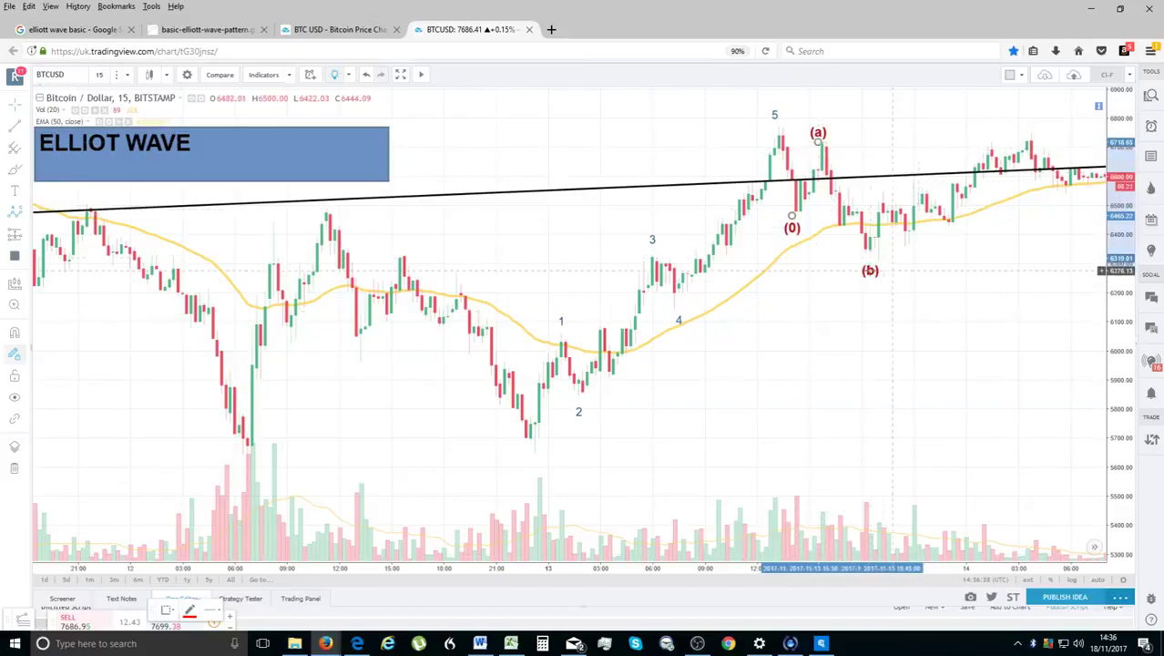
{"action": "left_click", "coordinate": [794, 215]}
{"action": "key", "text": "Delete"}
Draw an Elliott Correction Wave (ABC) from the wave 5 peak, with a on the first low, b on the rebound high and c on the next low.
{"action": "left_click", "coordinate": [12, 211]}
{"action": "left_click", "coordinate": [778, 133]}
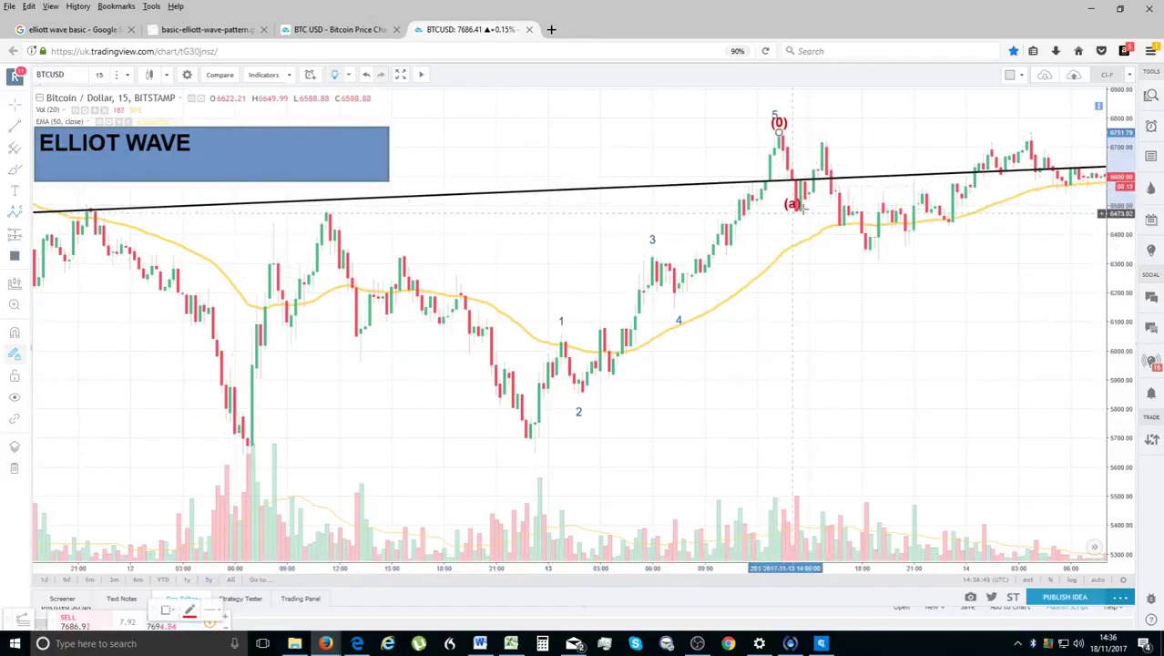
{"action": "left_click", "coordinate": [793, 213]}
{"action": "left_click", "coordinate": [826, 145]}
{"action": "left_click", "coordinate": [873, 261]}
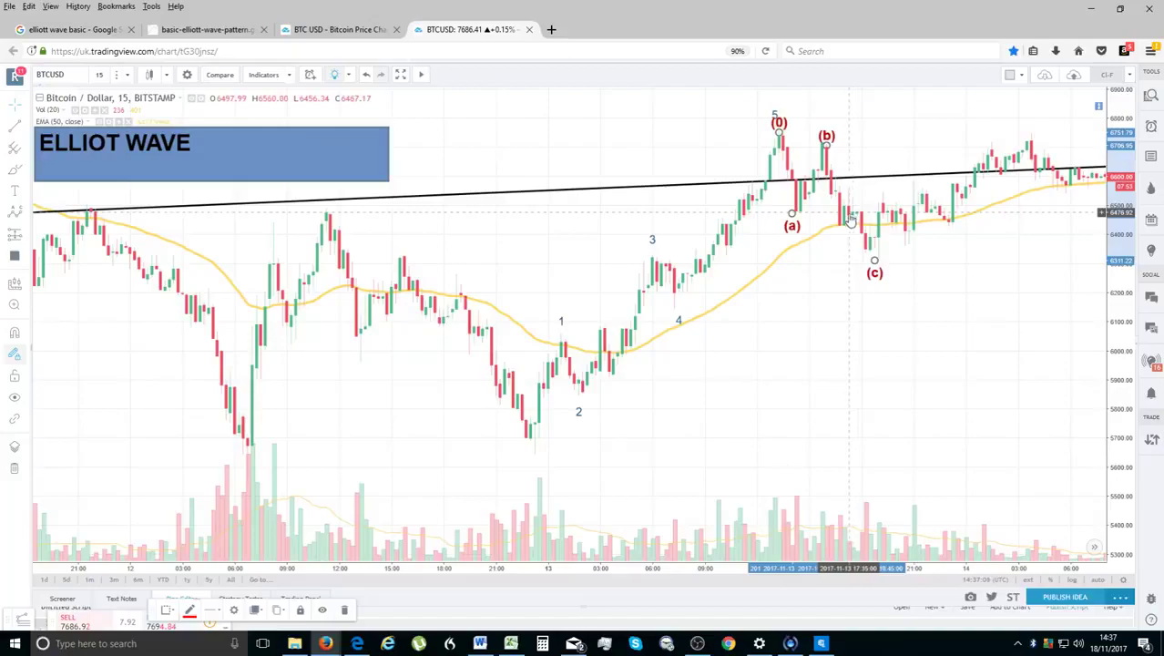
Deselect the Elliott Correction Wave and examine the full 1–5 and a-b-c wave count on the rescaled chart.
{"action": "left_click", "coordinate": [16, 109]}
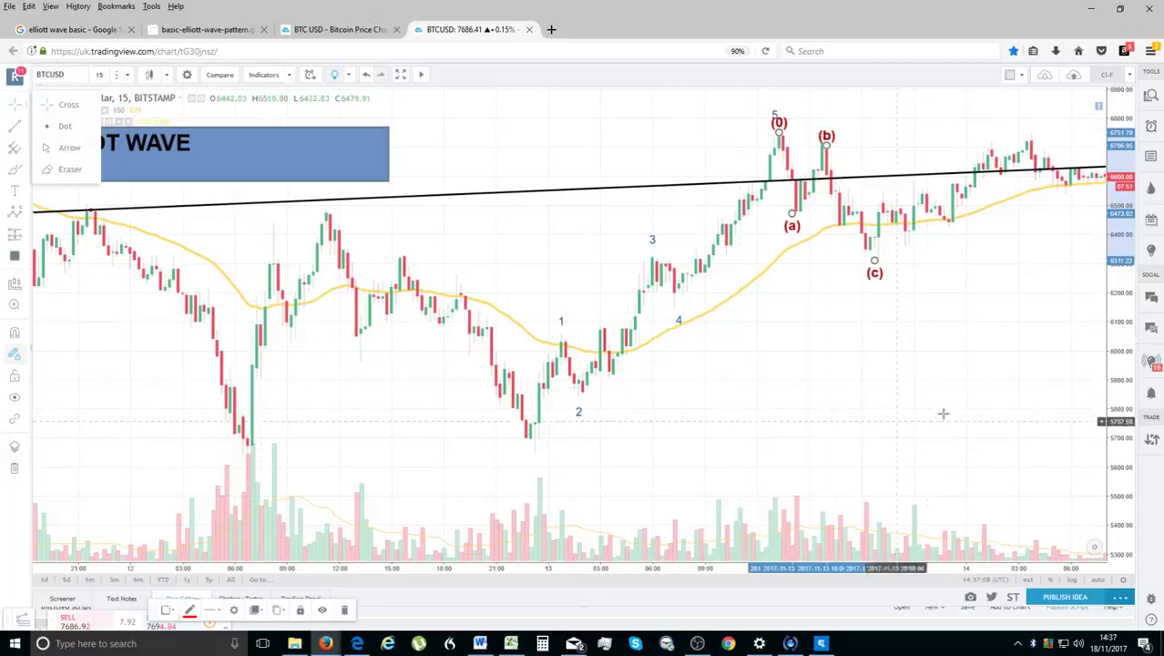
{"action": "left_click_drag", "start_coordinate": [1128, 404], "coordinate": [1127, 398]}
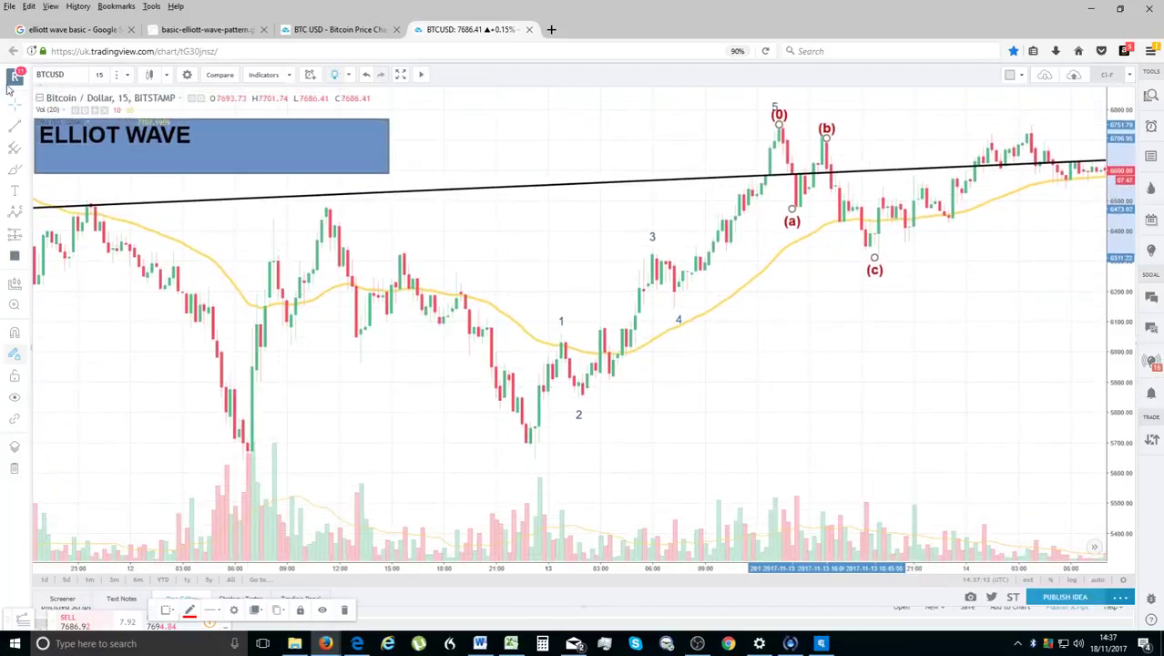
{"action": "left_click_drag", "start_coordinate": [754, 353], "coordinate": [828, 374]}
{"action": "scroll", "coordinate": [828, 375], "scroll_direction": "up", "scroll_amount": 1}
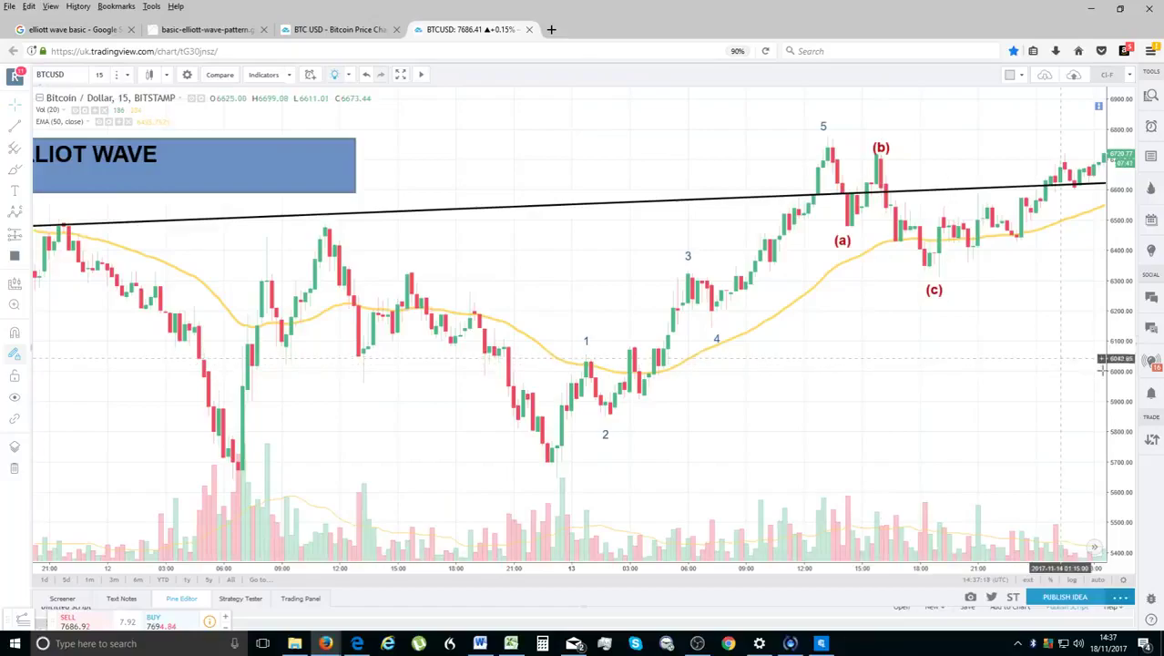
{"action": "left_click_drag", "start_coordinate": [1127, 374], "coordinate": [1130, 346]}
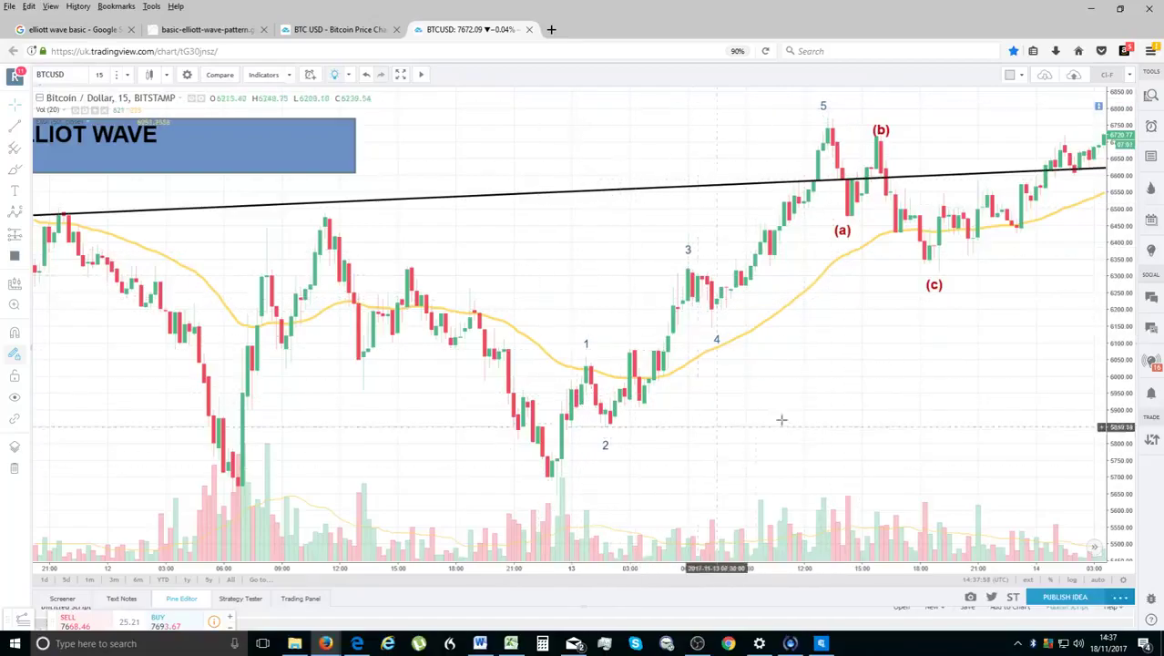
{"action": "left_click_drag", "start_coordinate": [780, 415], "coordinate": [780, 385]}
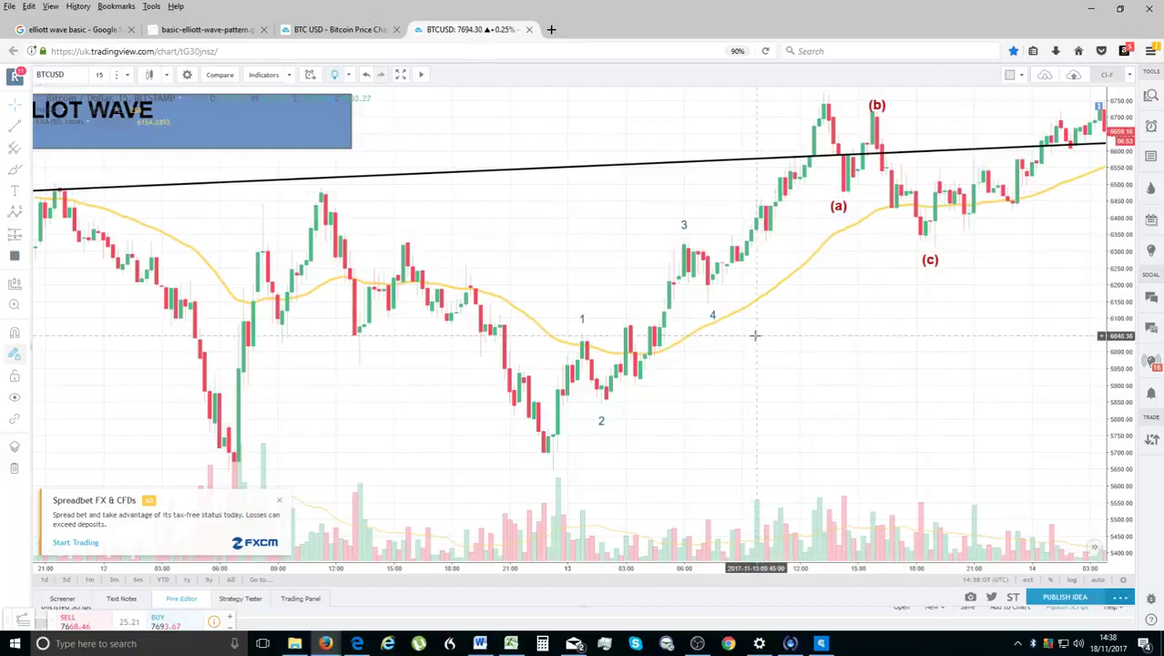
{"action": "left_click", "coordinate": [20, 127]}
{"action": "left_click", "coordinate": [28, 127]}
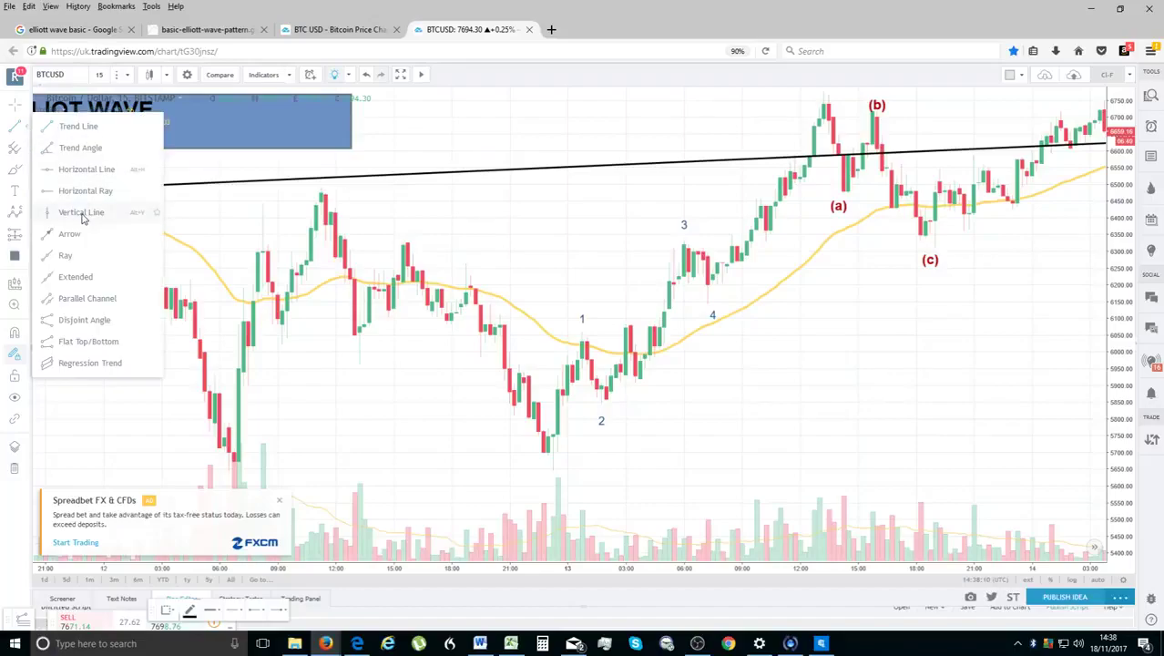
{"action": "left_click", "coordinate": [82, 173]}
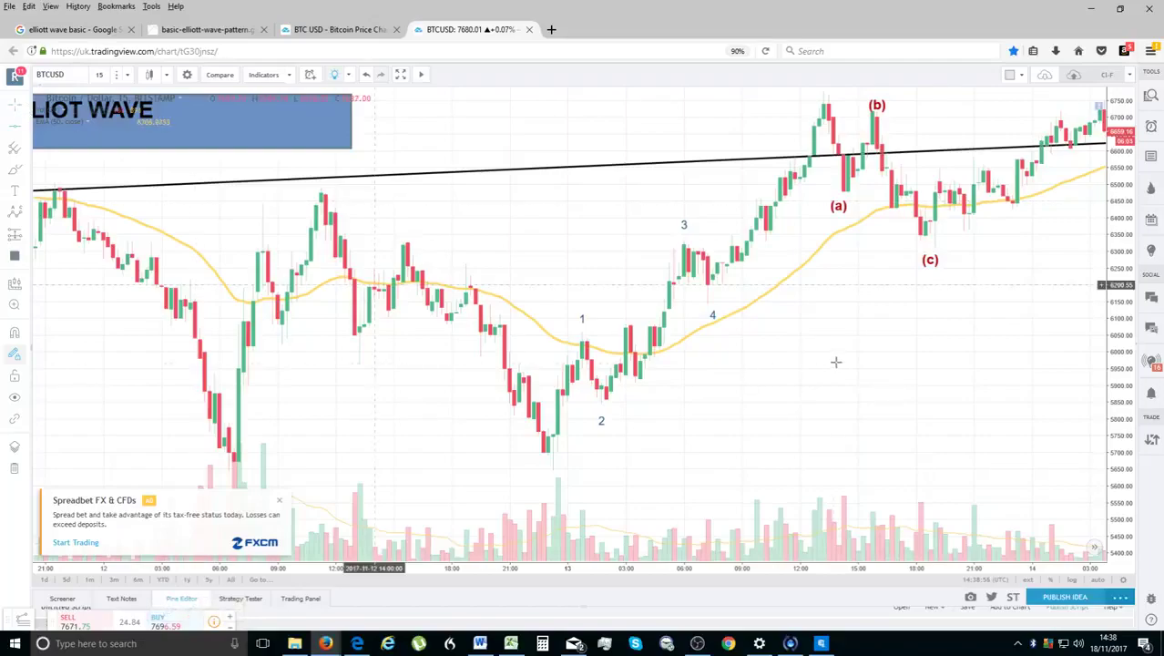
{"action": "left_click_drag", "start_coordinate": [930, 344], "coordinate": [893, 367]}
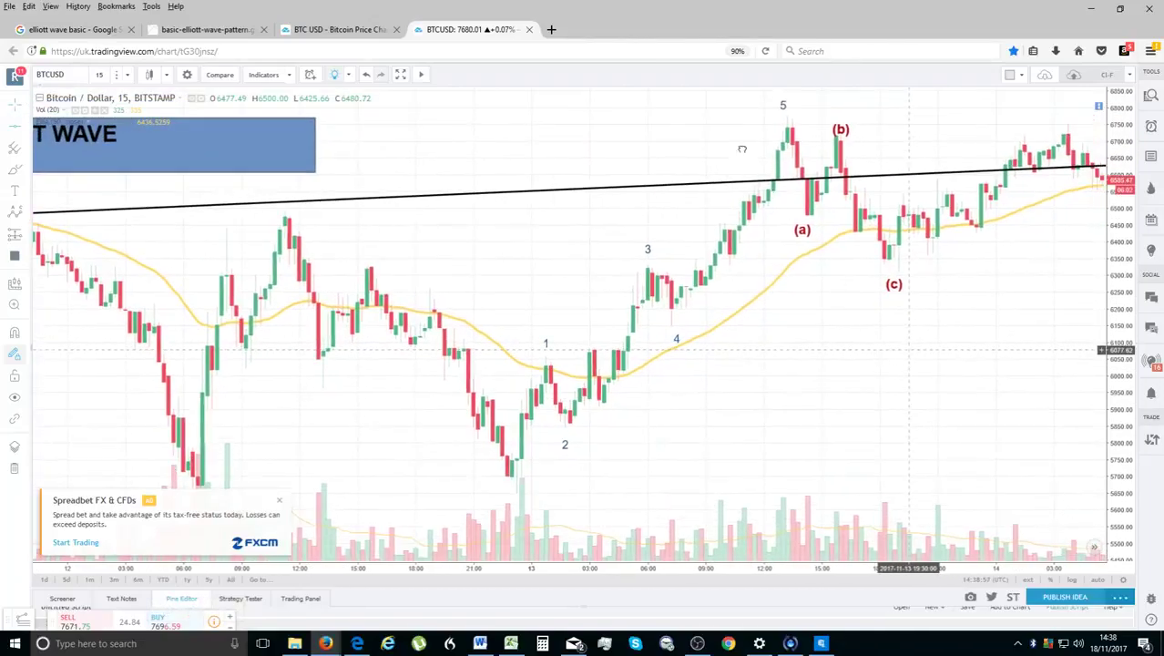
{"action": "left_click_drag", "start_coordinate": [757, 113], "coordinate": [738, 129]}
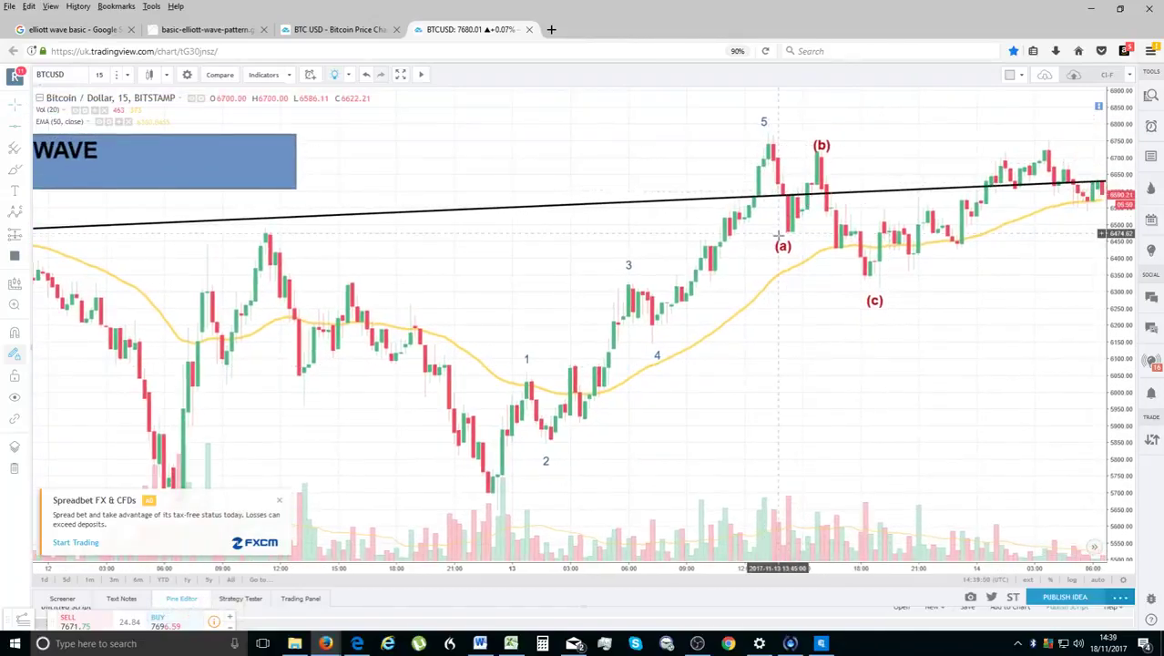
{"action": "scroll", "coordinate": [847, 308], "scroll_direction": "up", "scroll_amount": 2}
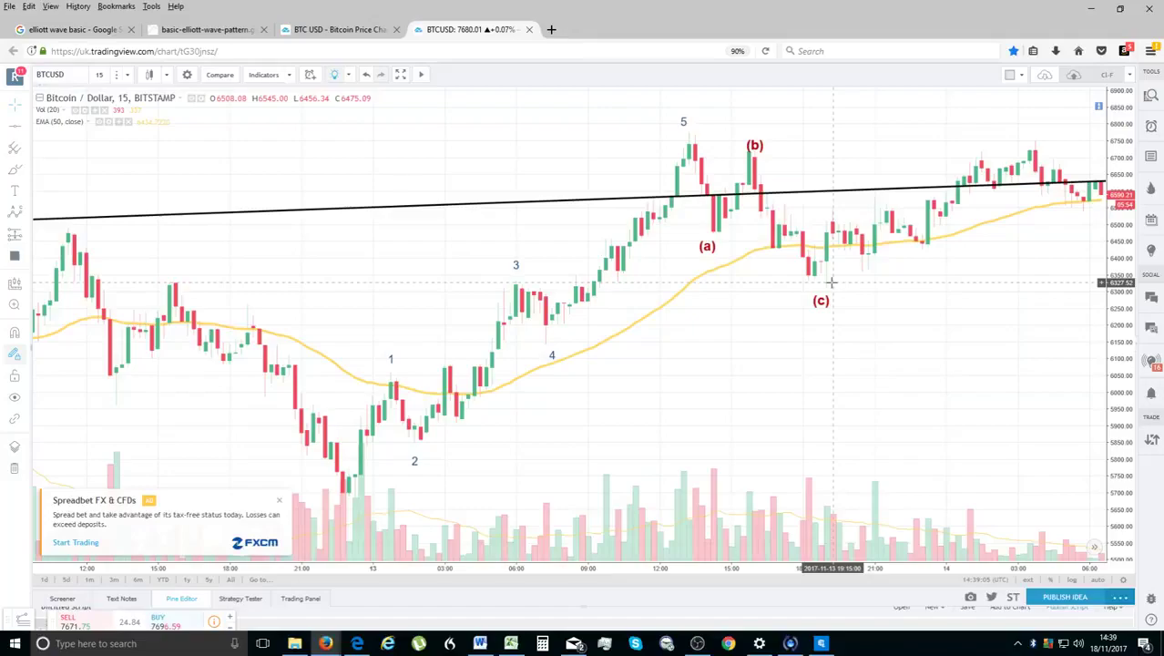
{"action": "scroll", "coordinate": [949, 324], "scroll_direction": "down", "scroll_amount": 2}
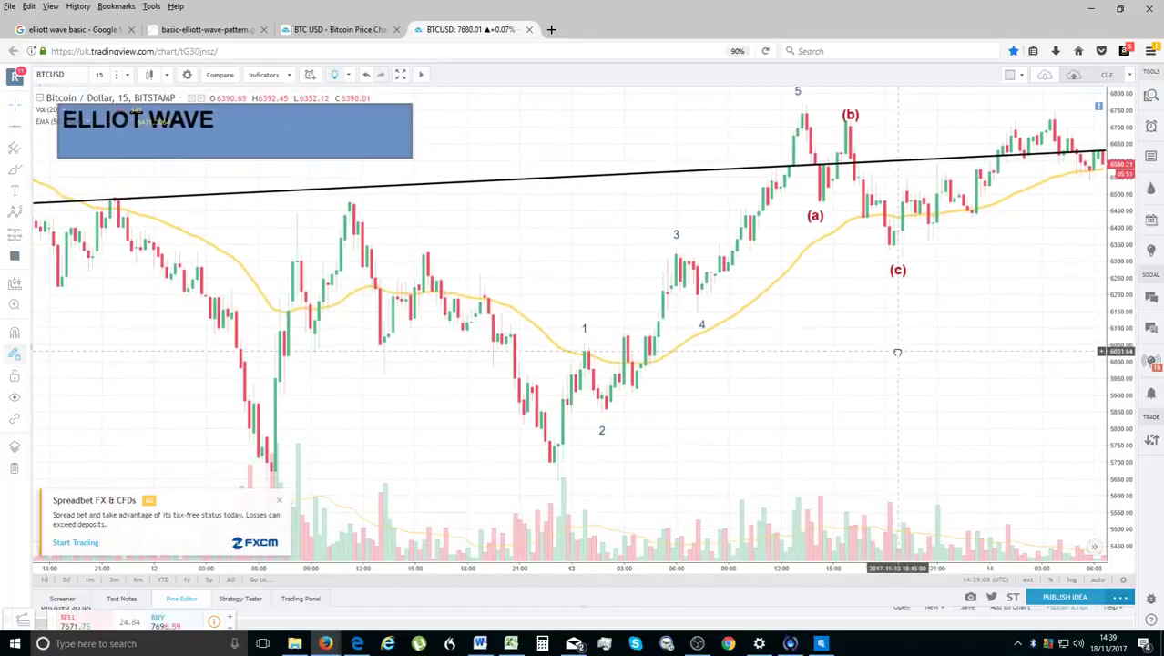
{"action": "left_click", "coordinate": [27, 172]}
{"action": "left_click", "coordinate": [25, 155]}
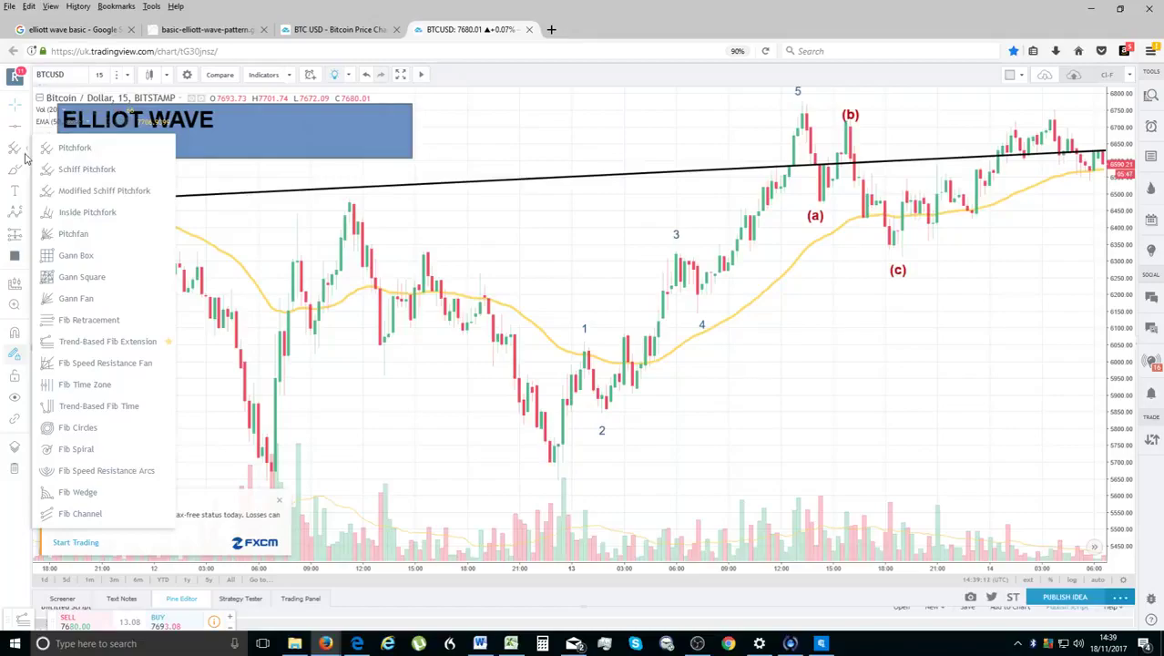
{"action": "left_click", "coordinate": [27, 262]}
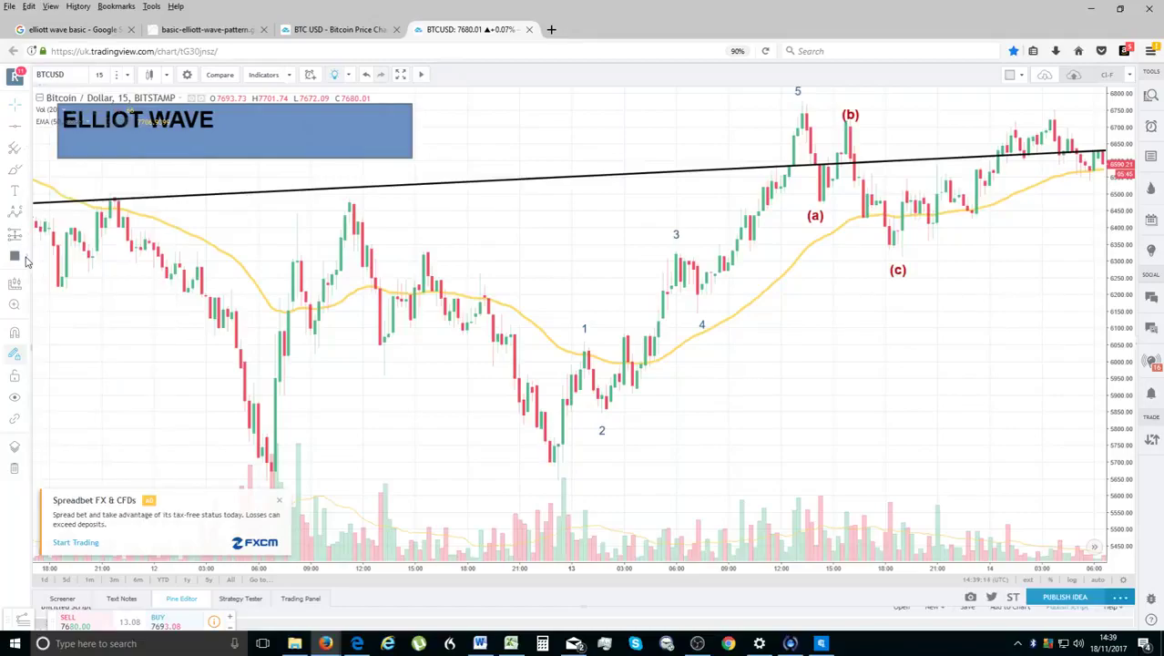
{"action": "left_click", "coordinate": [27, 261]}
{"action": "left_click", "coordinate": [27, 260]}
{"action": "left_click", "coordinate": [27, 194]}
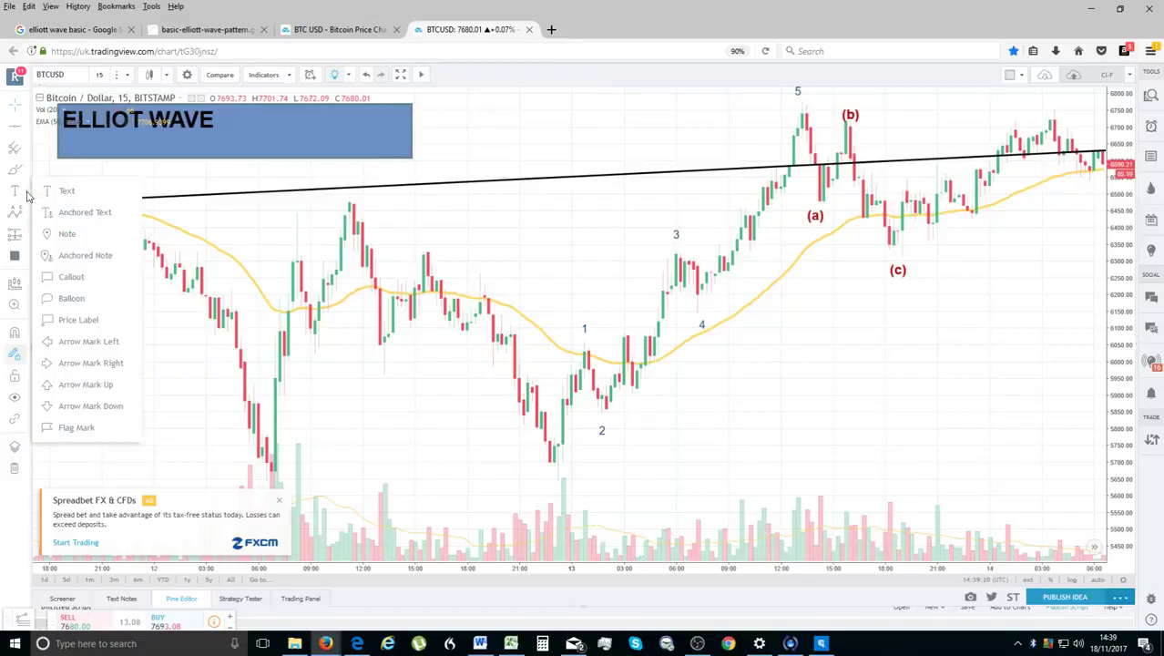
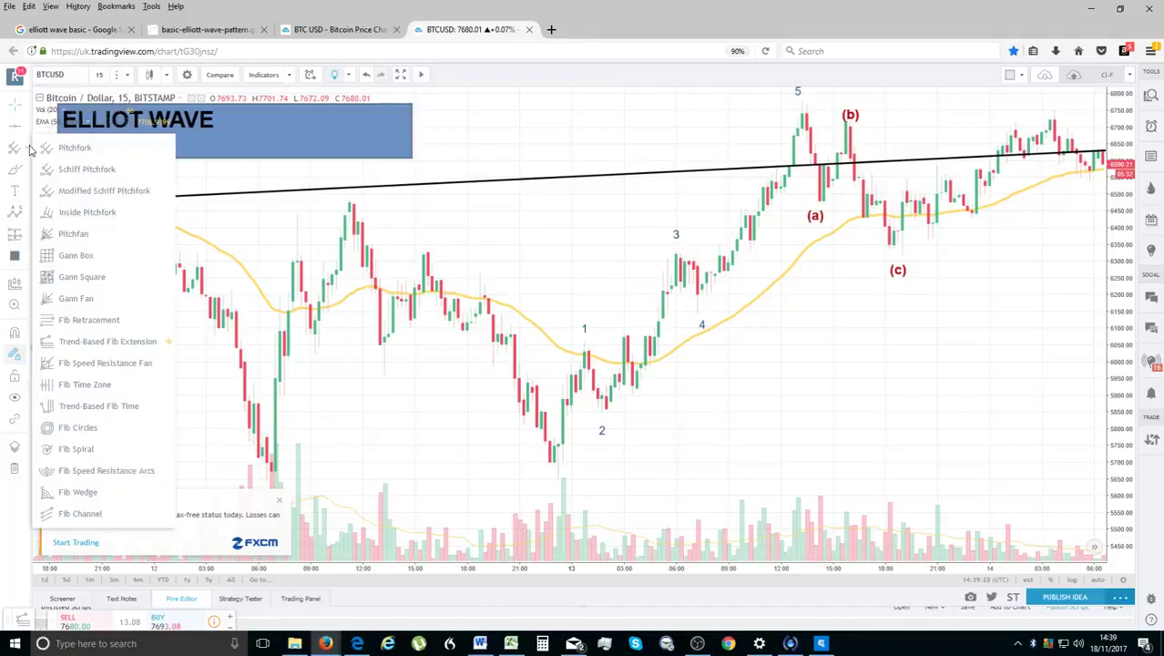
Draw a small rectangle in the empty chart area beside the ELLIOT WAVE title box, and delete it.
{"action": "left_click", "coordinate": [15, 256]}
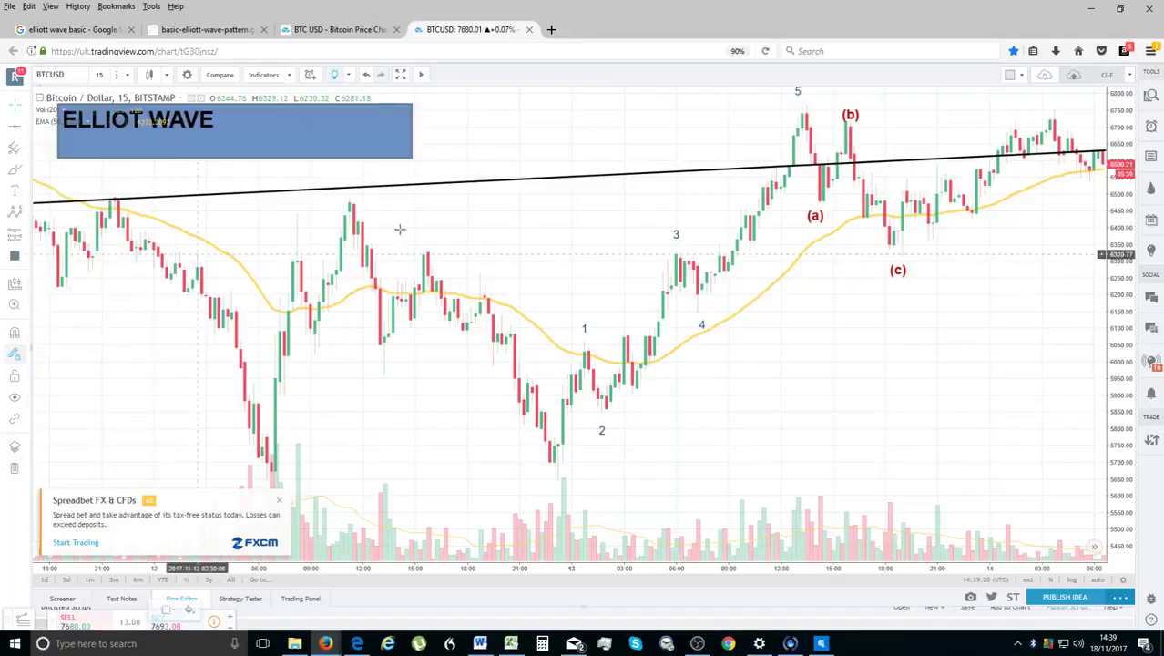
{"action": "left_click_drag", "start_coordinate": [492, 94], "coordinate": [537, 139]}
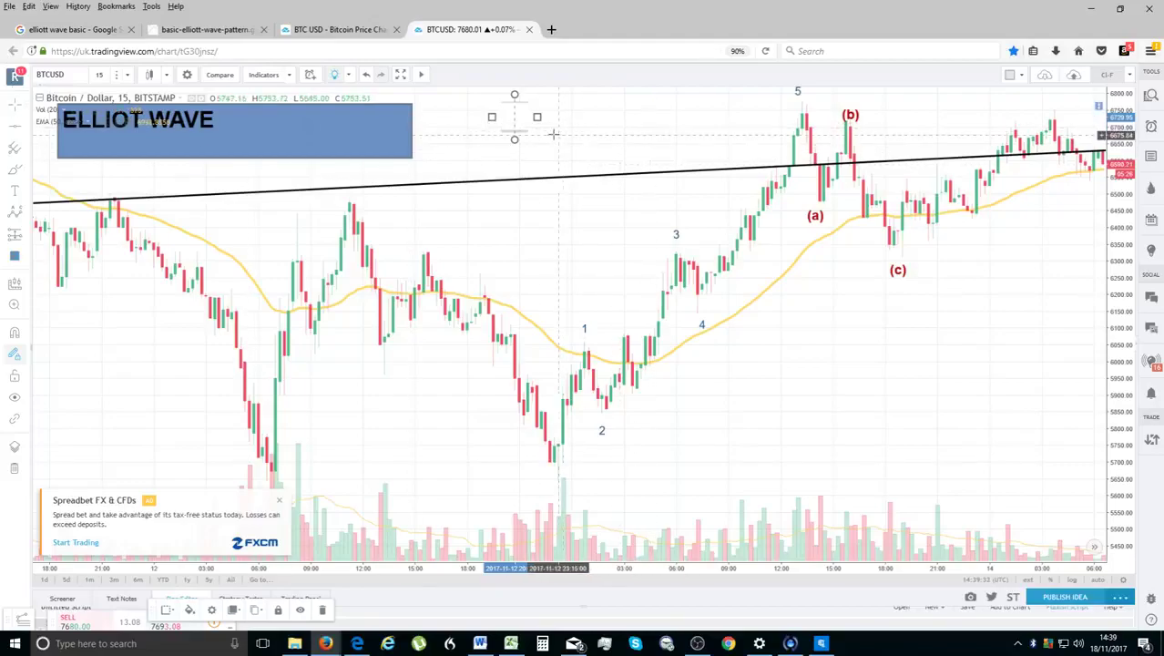
{"action": "key", "text": "Delete"}
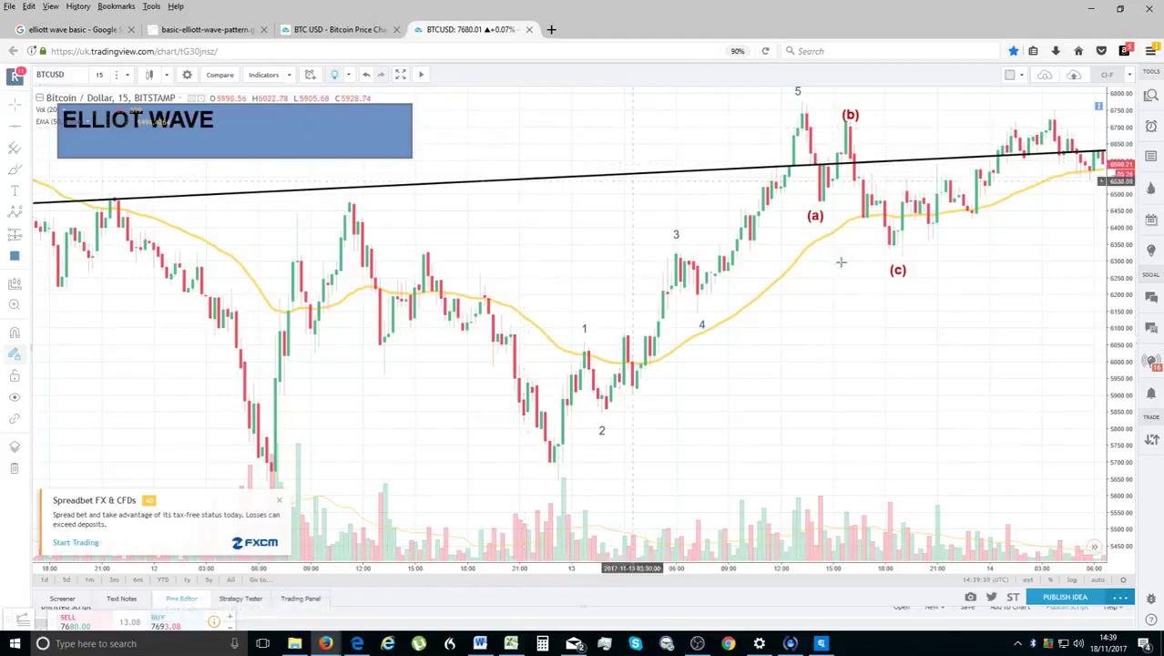
Draw a Fib Retracement from the low before 13 November, about 5643, up to the wave 1 peak level, about 6060.
{"action": "left_click_drag", "start_coordinate": [1123, 230], "coordinate": [1113, 316]}
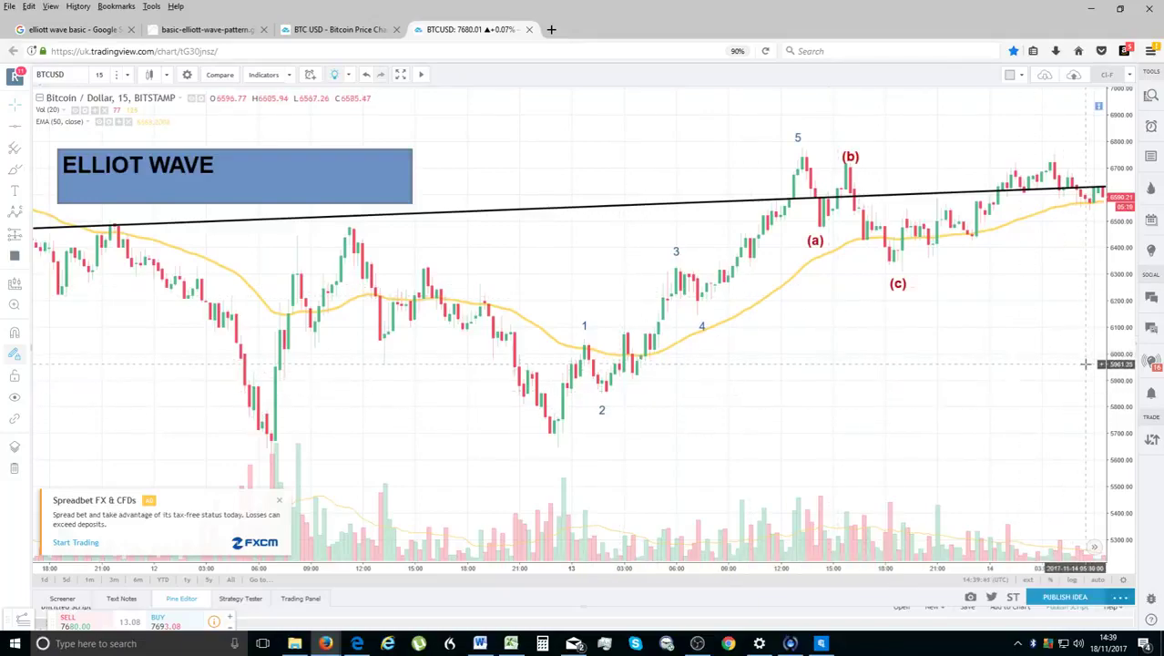
{"action": "left_click_drag", "start_coordinate": [1126, 401], "coordinate": [917, 362]}
{"action": "scroll", "coordinate": [953, 349], "scroll_direction": "up", "scroll_amount": 2}
{"action": "left_click_drag", "start_coordinate": [1117, 362], "coordinate": [1115, 365]}
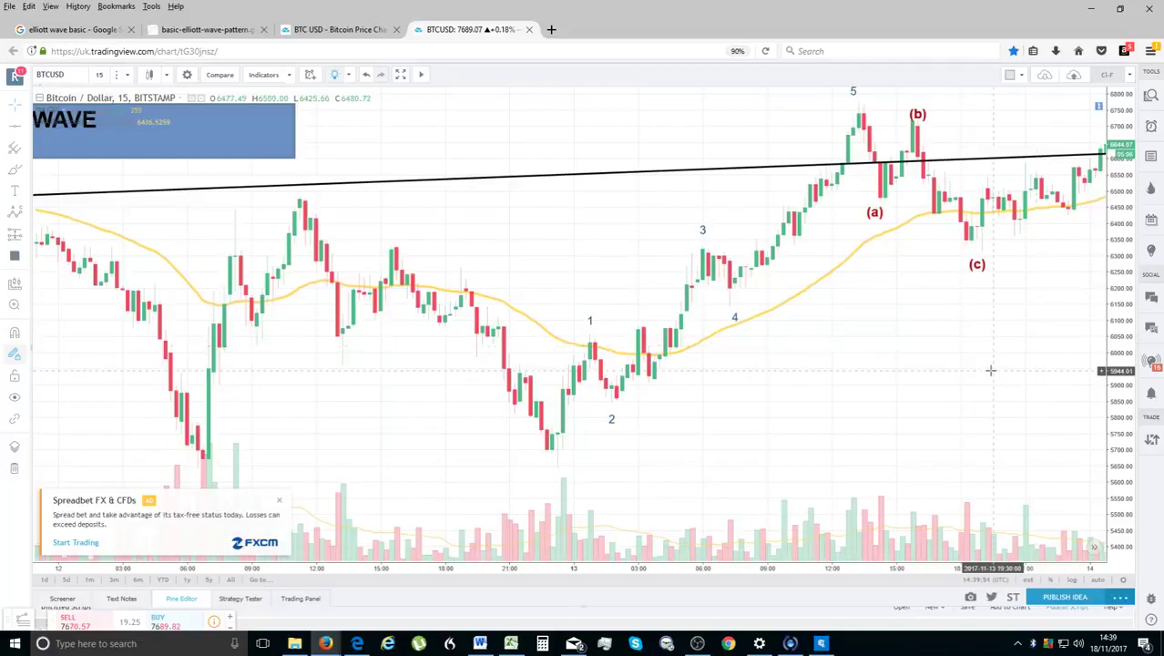
{"action": "left_click_drag", "start_coordinate": [1012, 378], "coordinate": [1004, 393]}
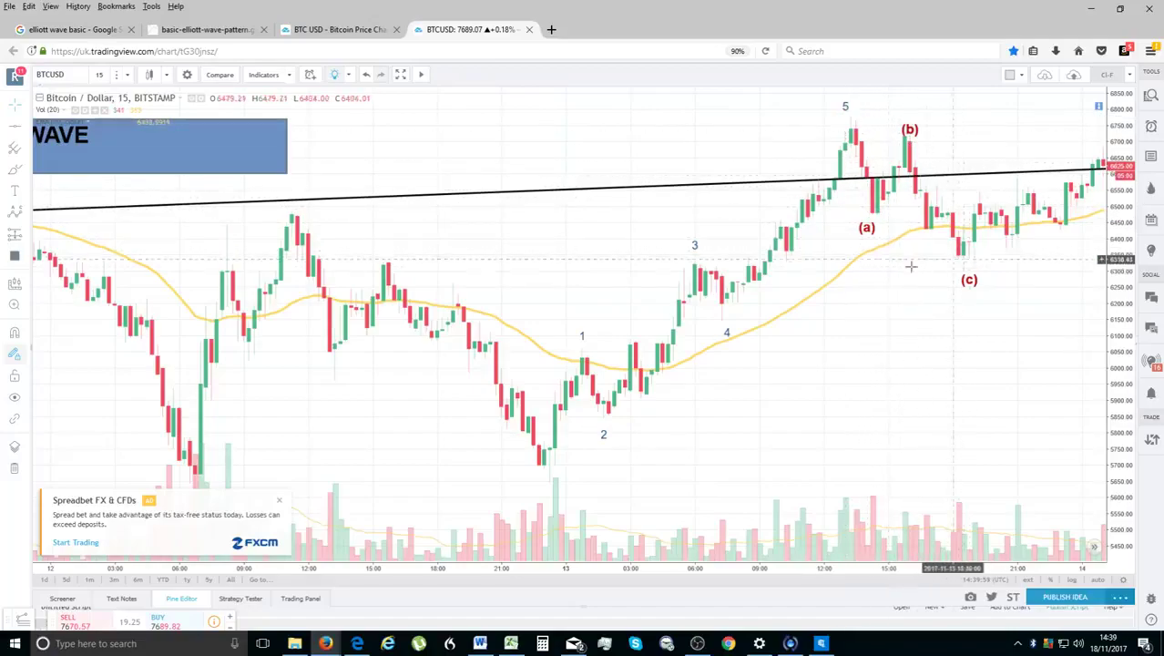
{"action": "left_click", "coordinate": [726, 335]}
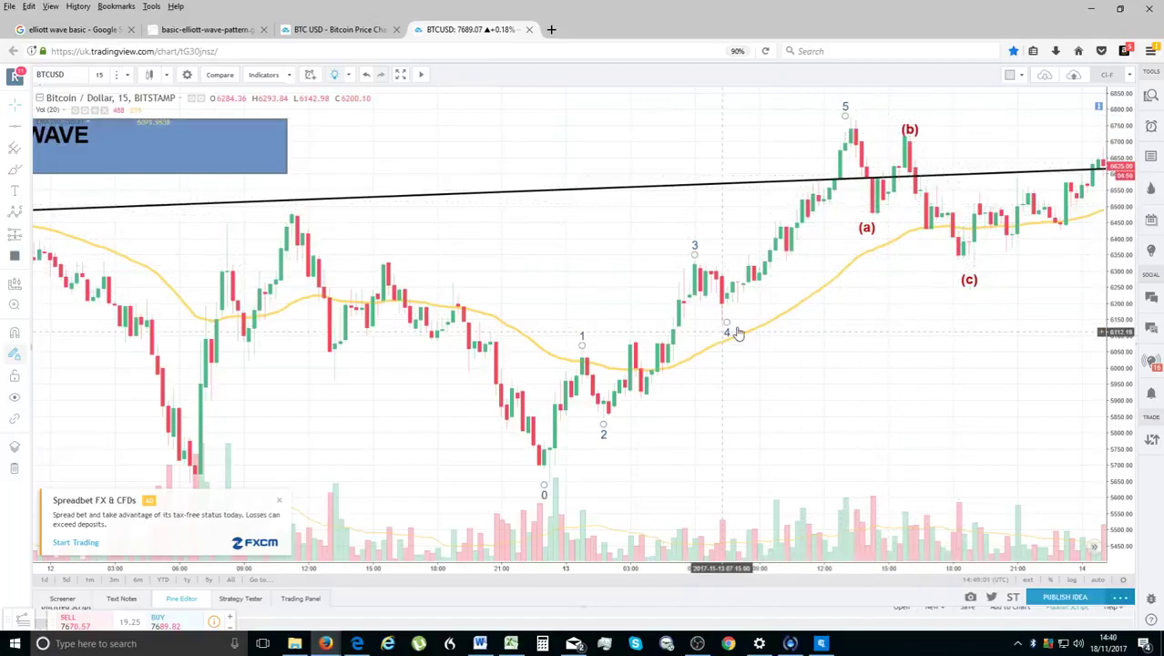
{"action": "left_click", "coordinate": [32, 225]}
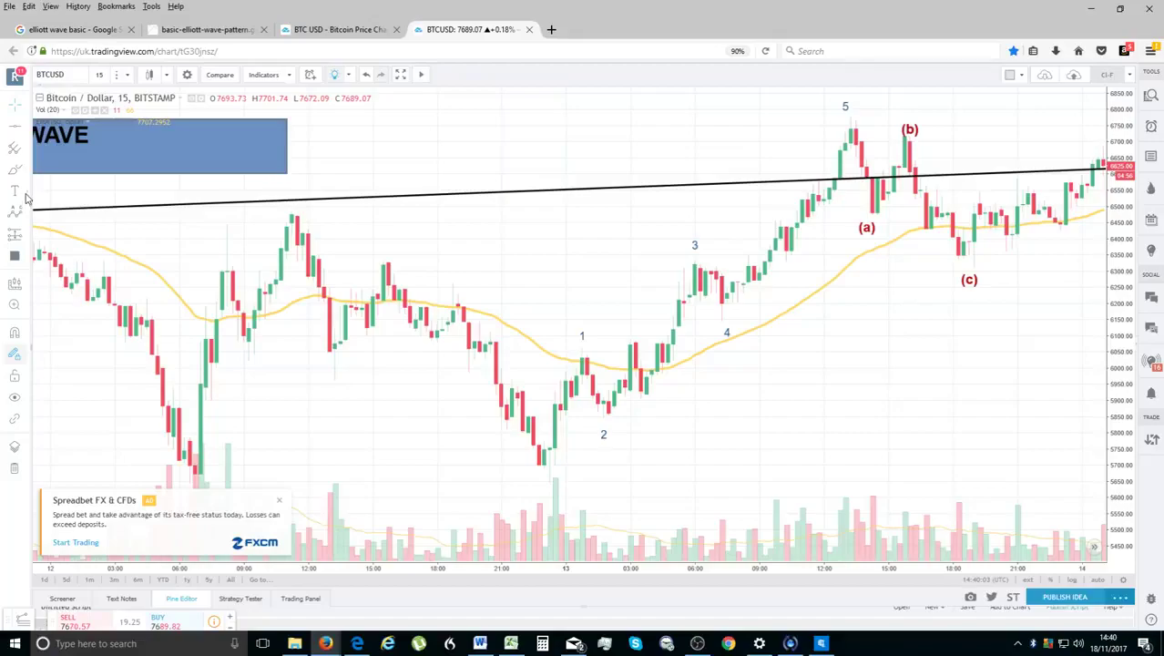
{"action": "left_click", "coordinate": [26, 159]}
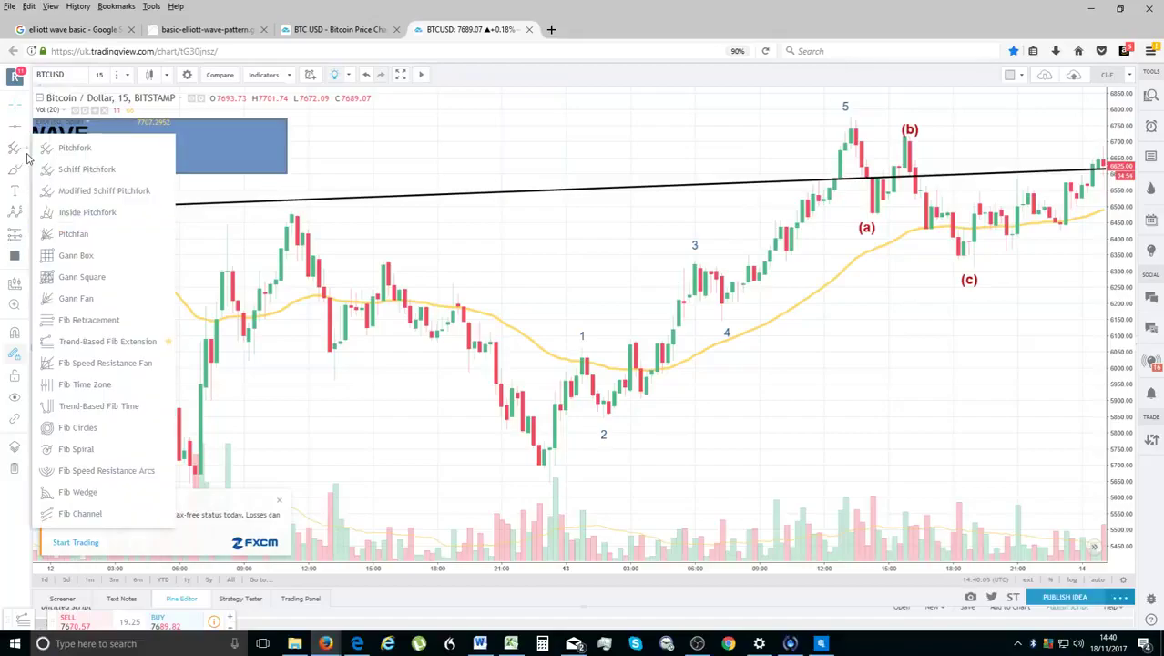
{"action": "left_click", "coordinate": [81, 323]}
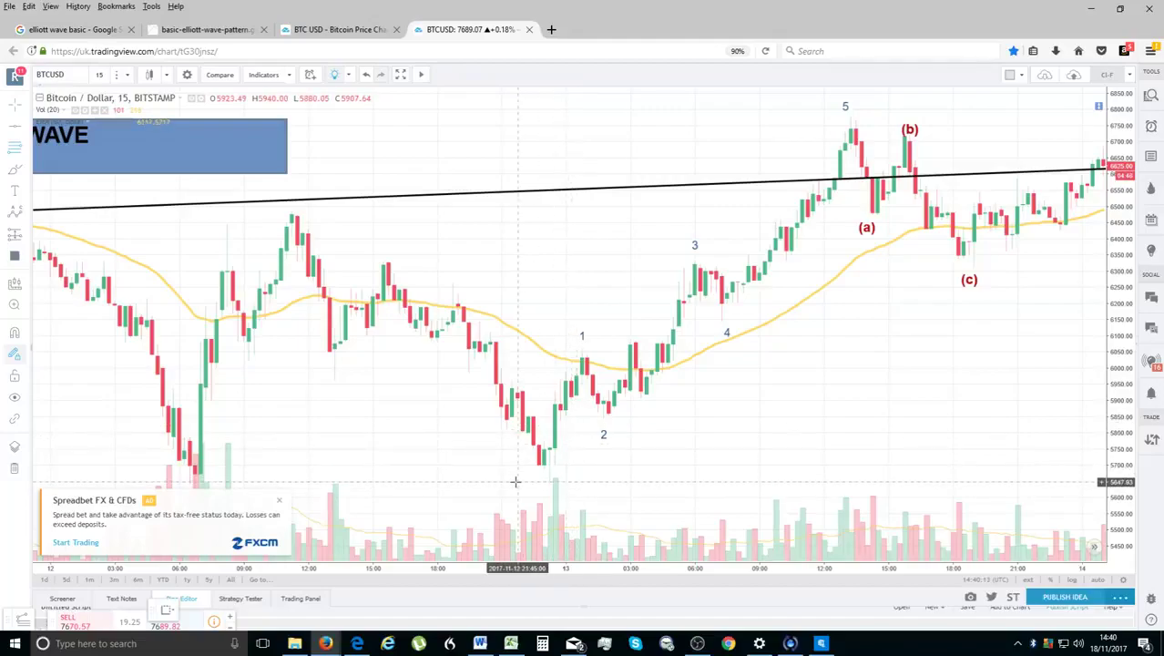
{"action": "left_click", "coordinate": [443, 482]}
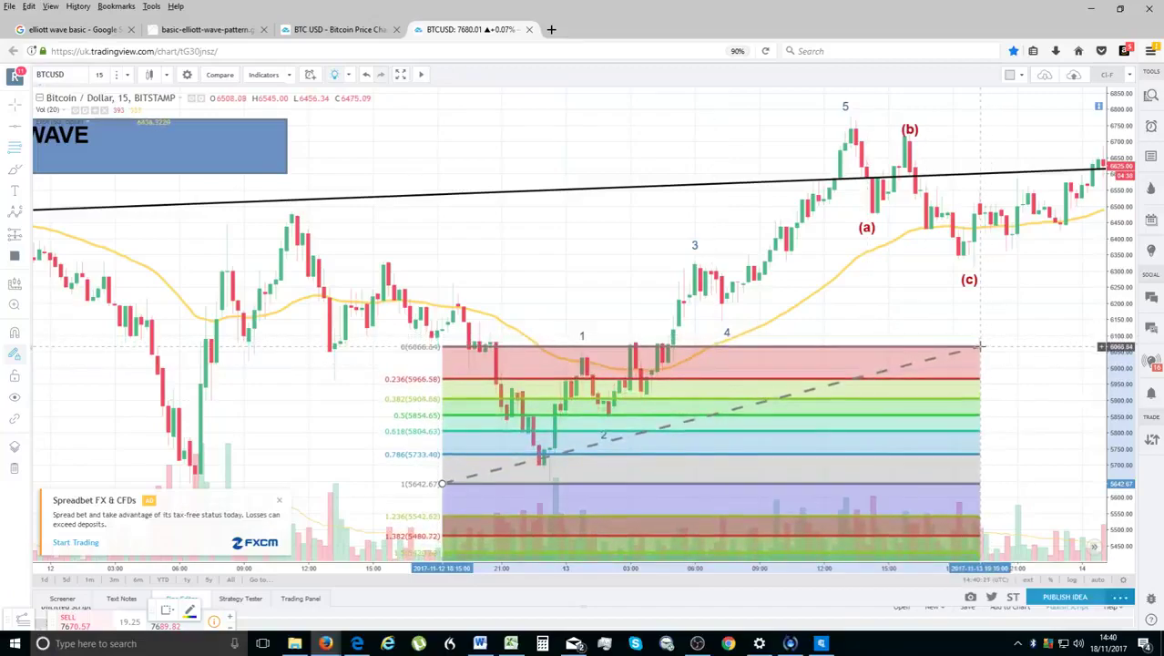
{"action": "left_click", "coordinate": [979, 348]}
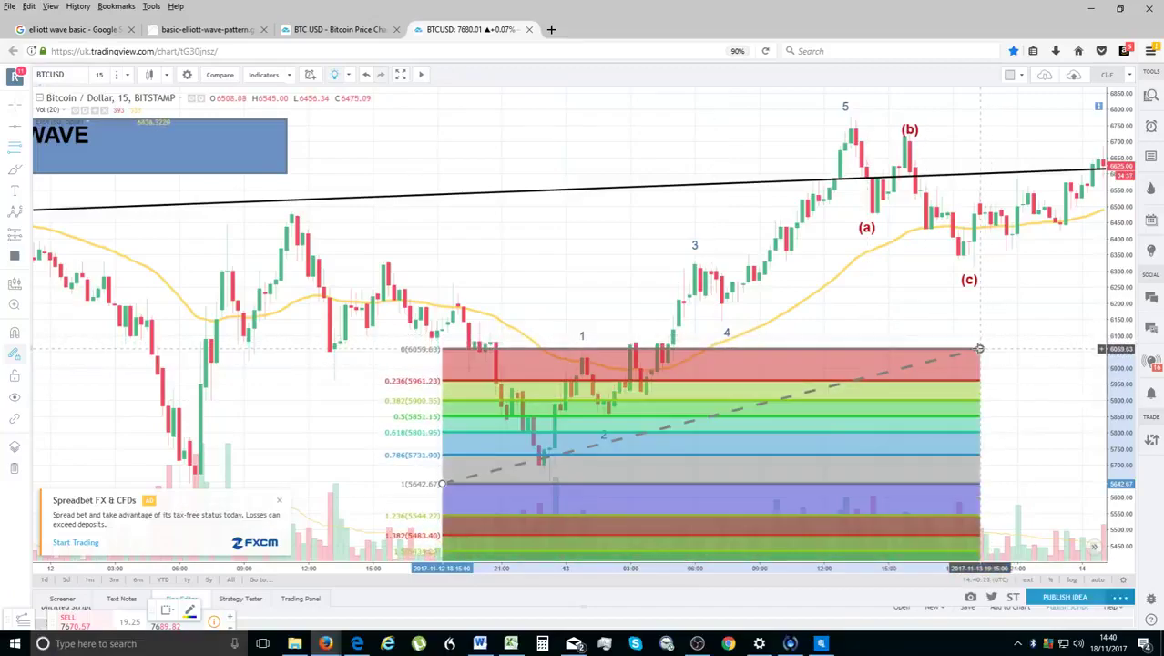
Examine wave 2 against the Fib Retracement levels, and delete the retracement from the chart.
{"action": "left_click", "coordinate": [609, 415]}
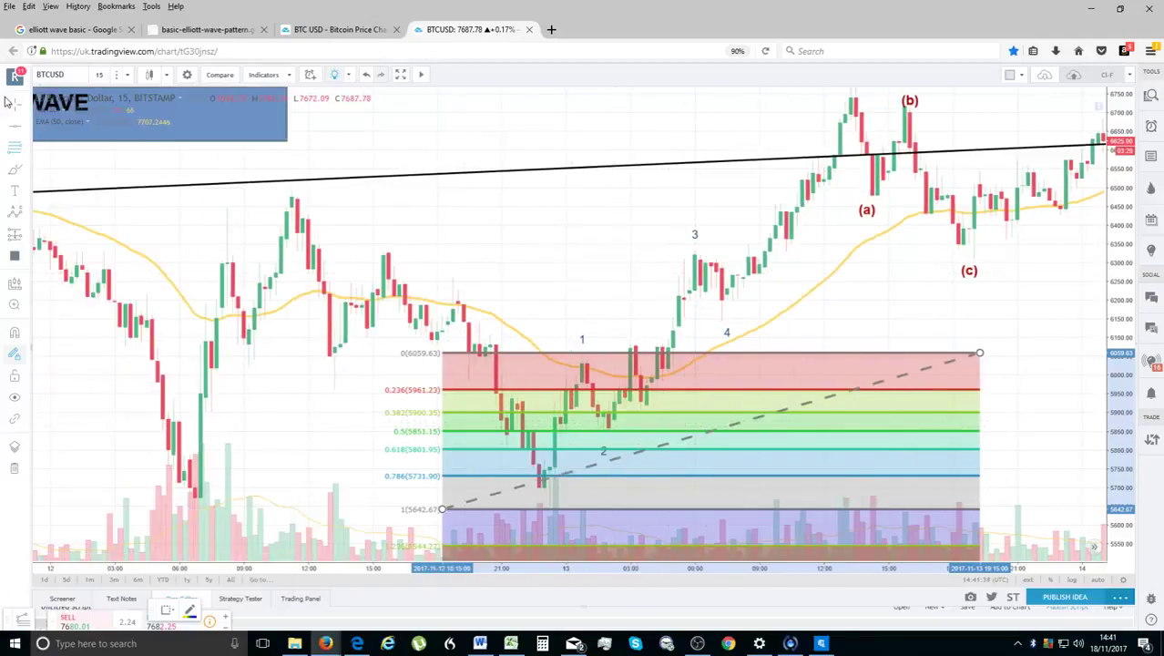
{"action": "left_click", "coordinate": [727, 328]}
{"action": "left_click", "coordinate": [824, 352]}
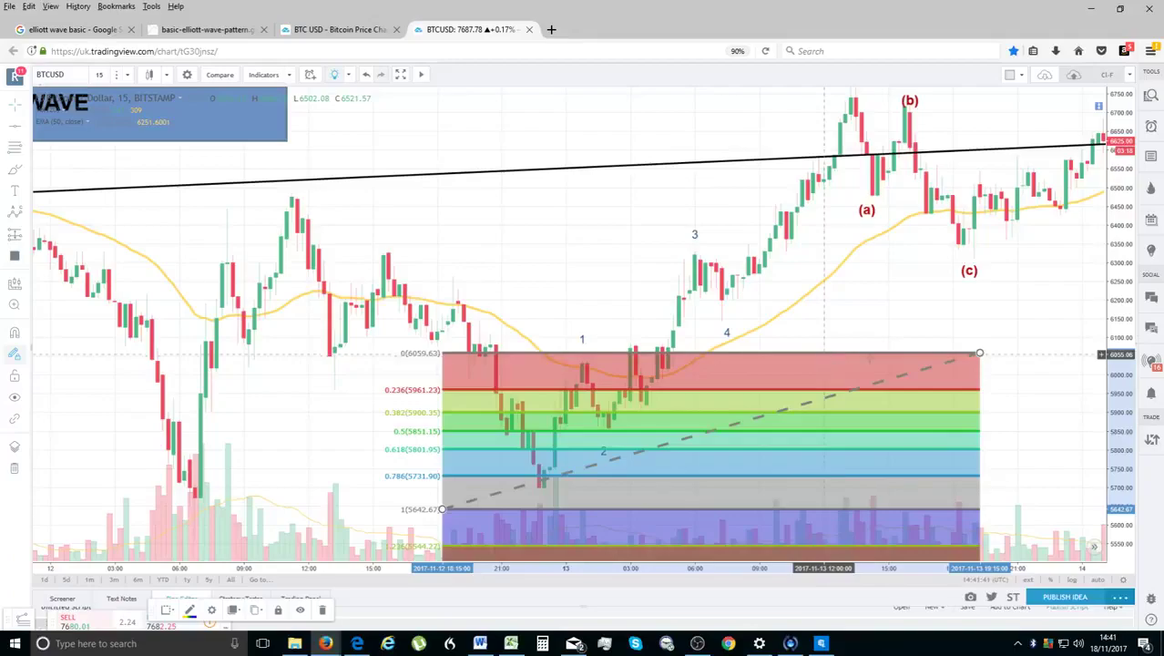
{"action": "key", "text": "Delete"}
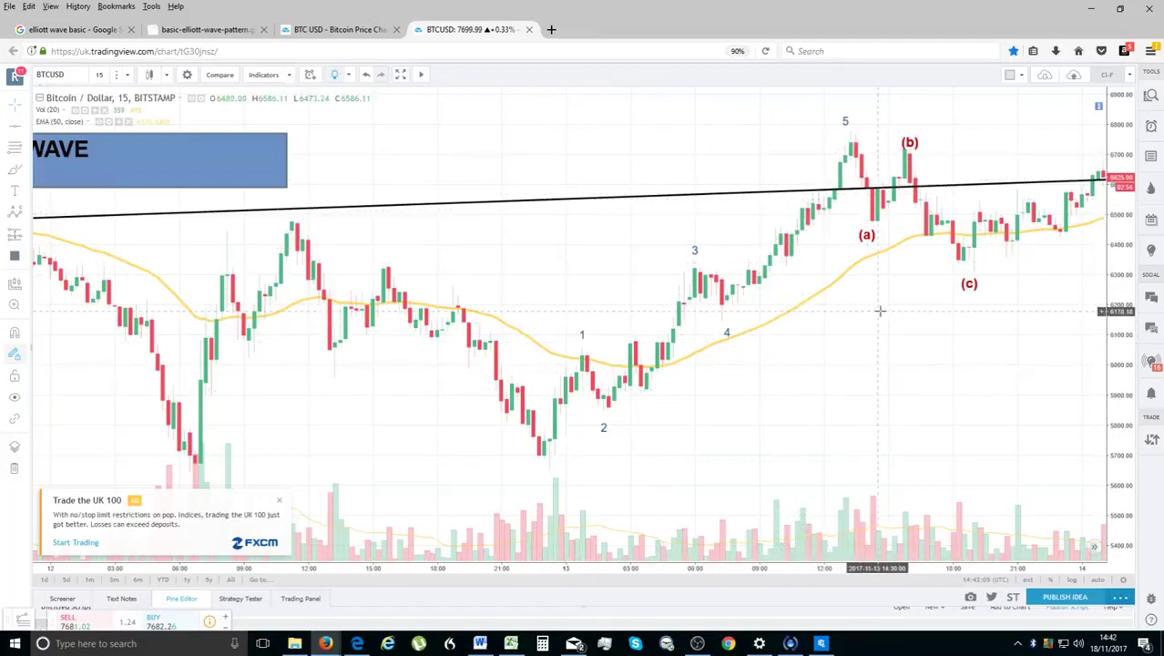
Draw a Trend-Based Fib Extension from the low before wave 1, about 5641, to the wave 1 peak, about 6058, and the wave 2 low, about 5845.
{"action": "scroll", "coordinate": [880, 311], "scroll_direction": "down", "scroll_amount": 1}
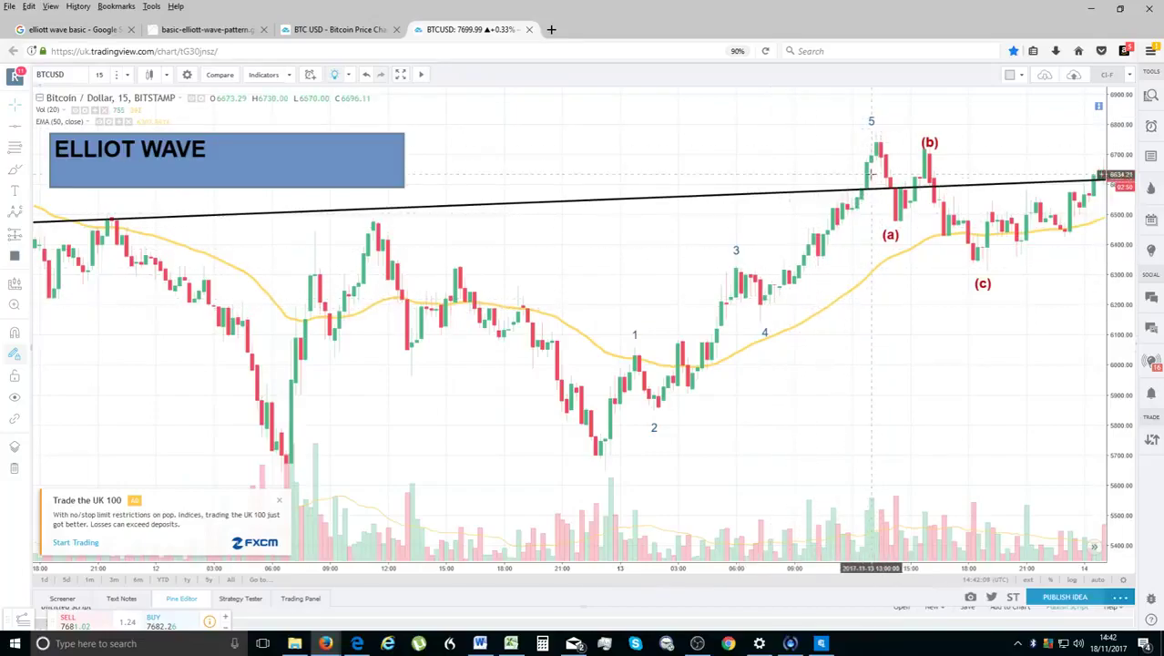
{"action": "left_click", "coordinate": [28, 148]}
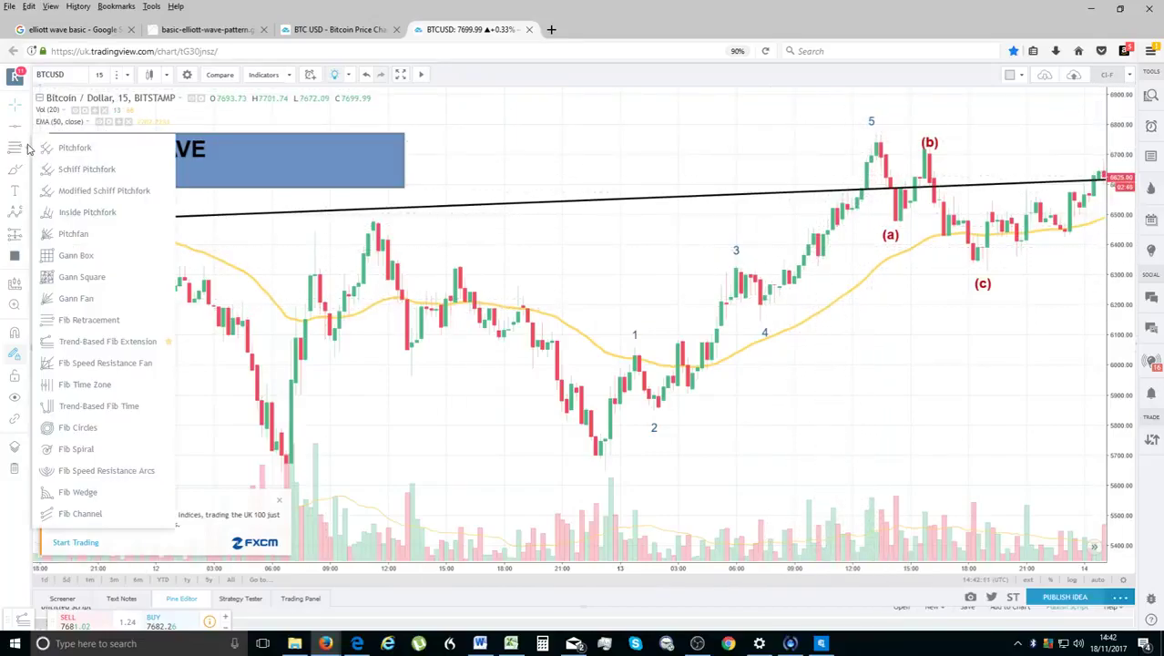
{"action": "left_click", "coordinate": [88, 343]}
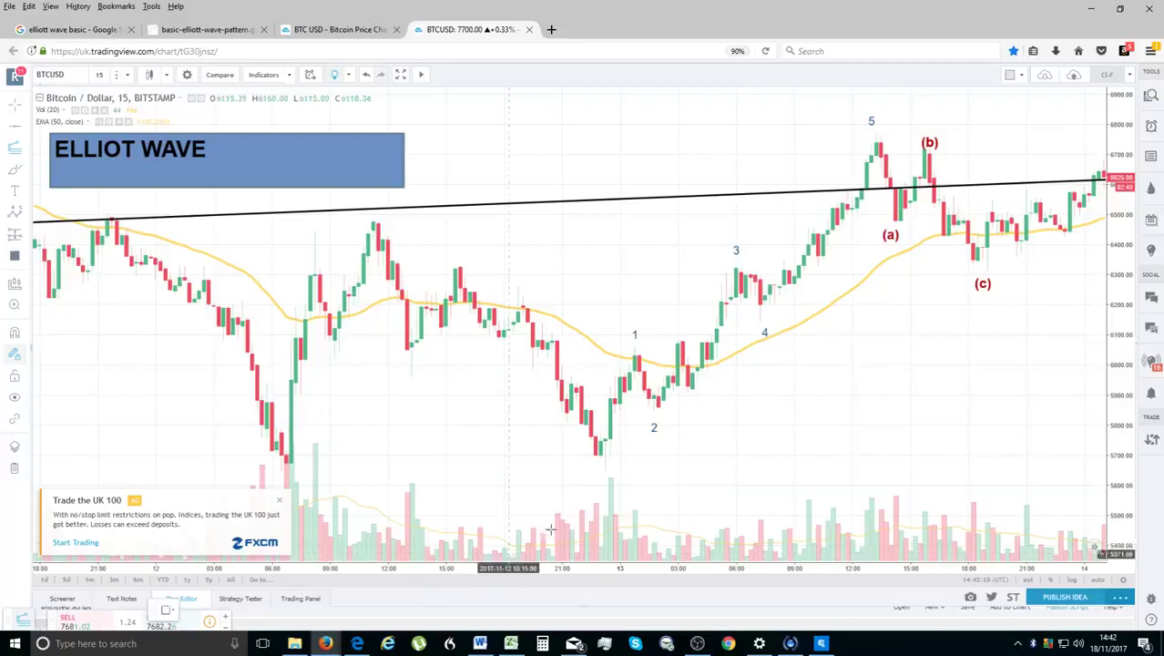
{"action": "left_click", "coordinate": [577, 471]}
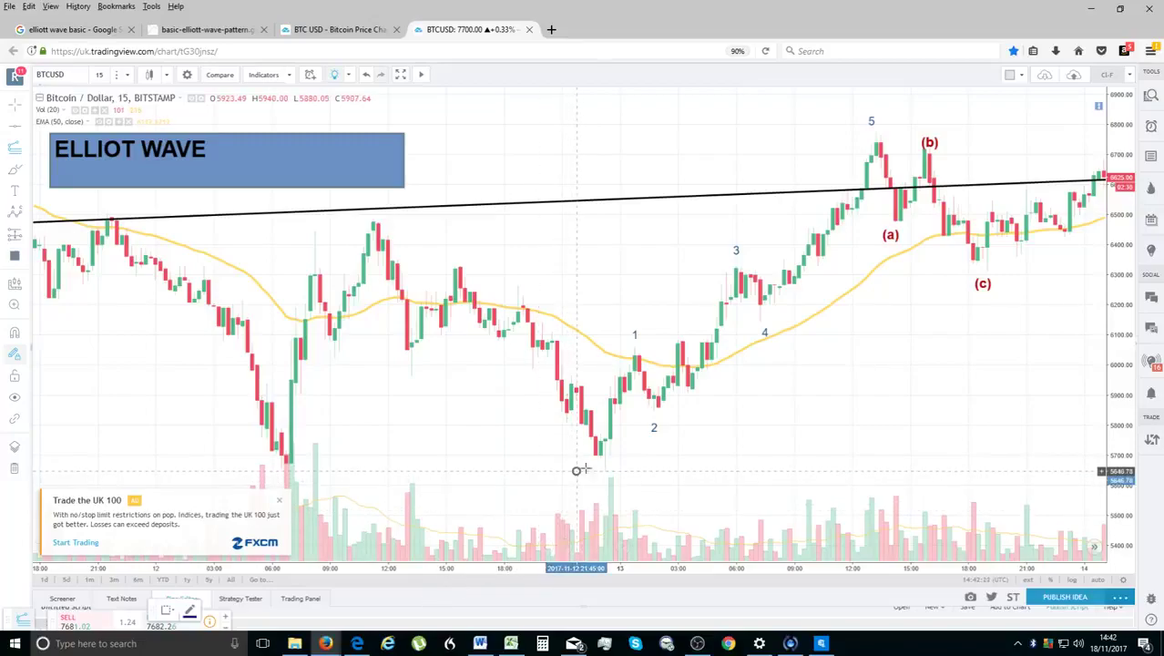
{"action": "left_click", "coordinate": [605, 349]}
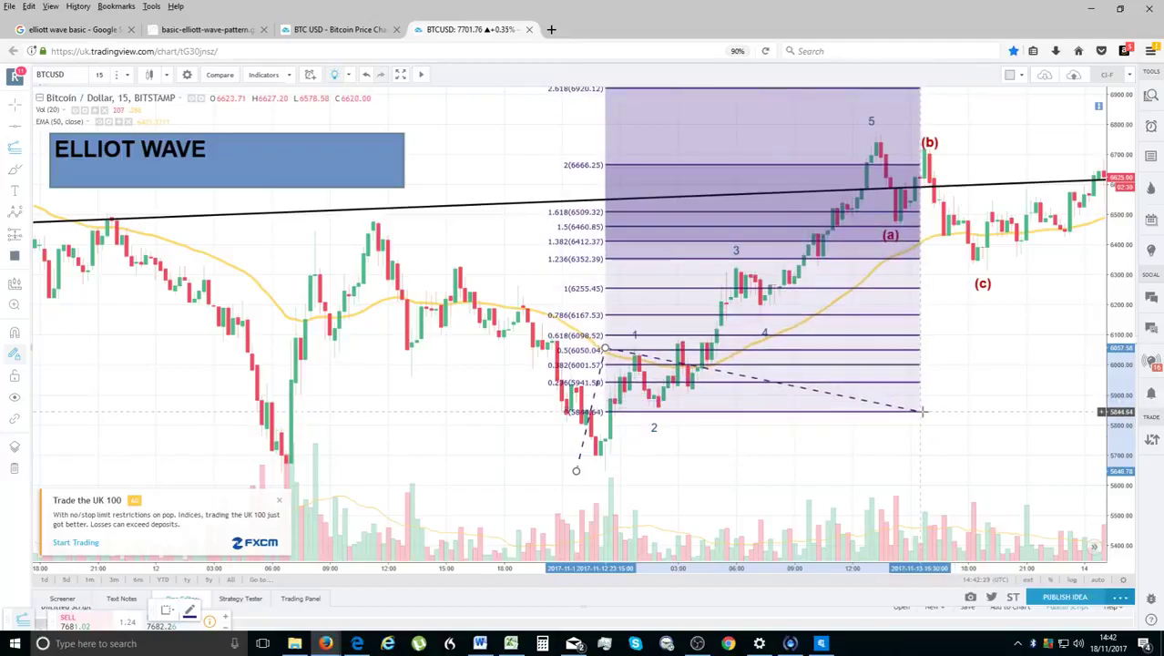
{"action": "left_click", "coordinate": [920, 411]}
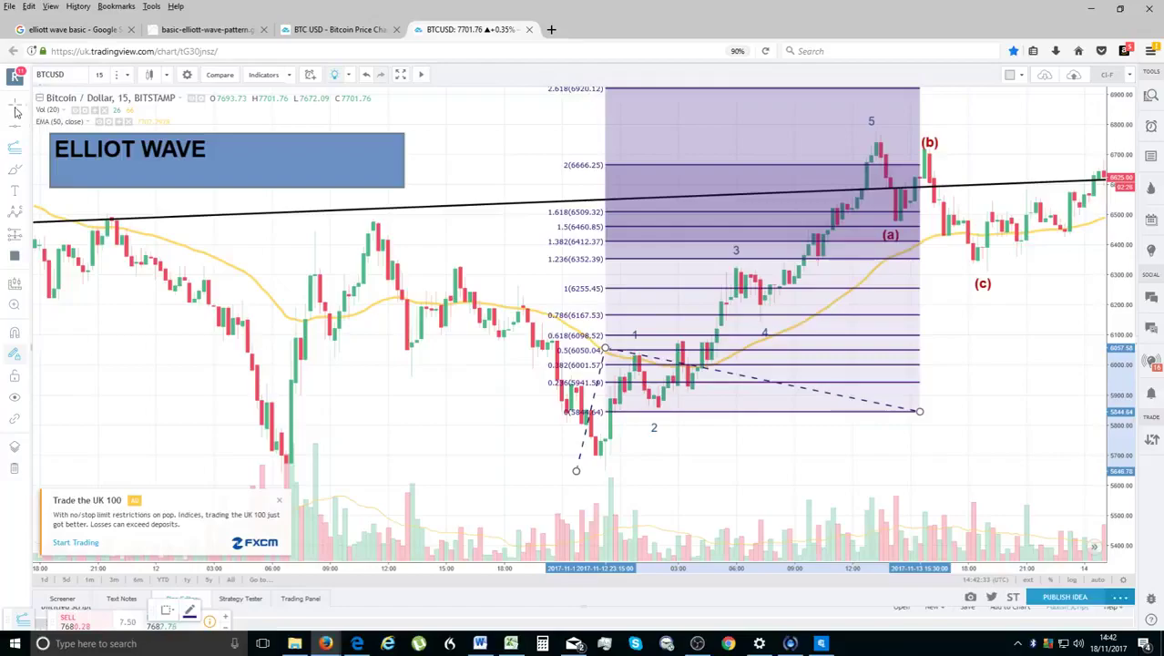
Examine wave 3 against the Trend-Based Fib Extension levels, and delete the extension from the chart.
{"action": "left_click", "coordinate": [27, 152]}
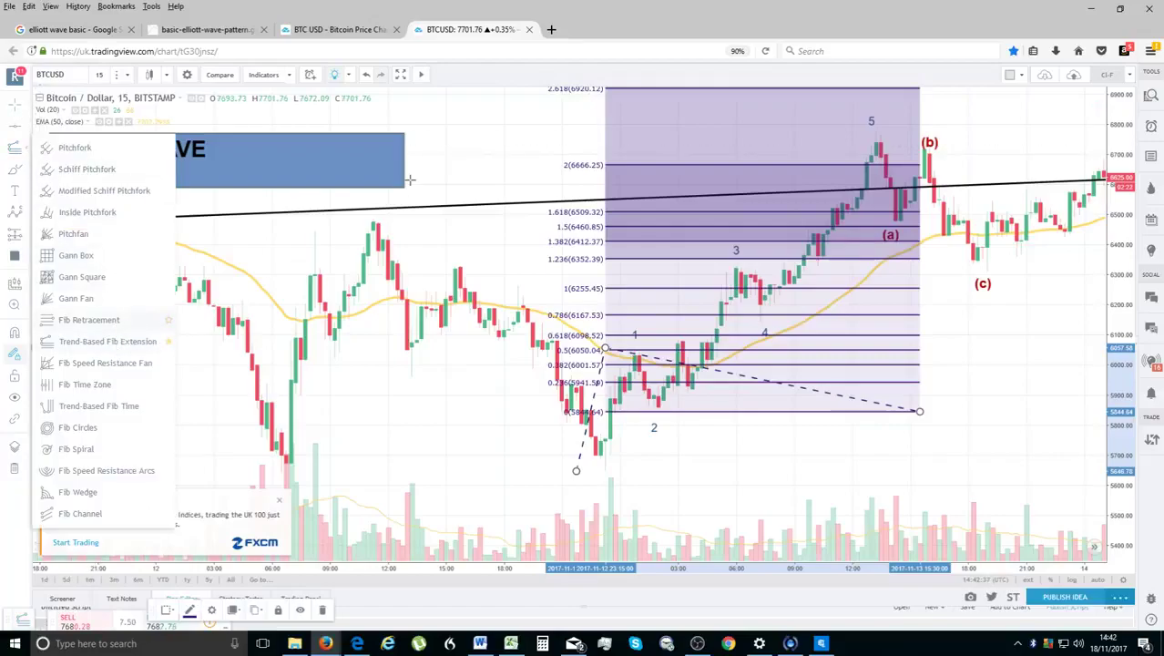
{"action": "left_click", "coordinate": [378, 117]}
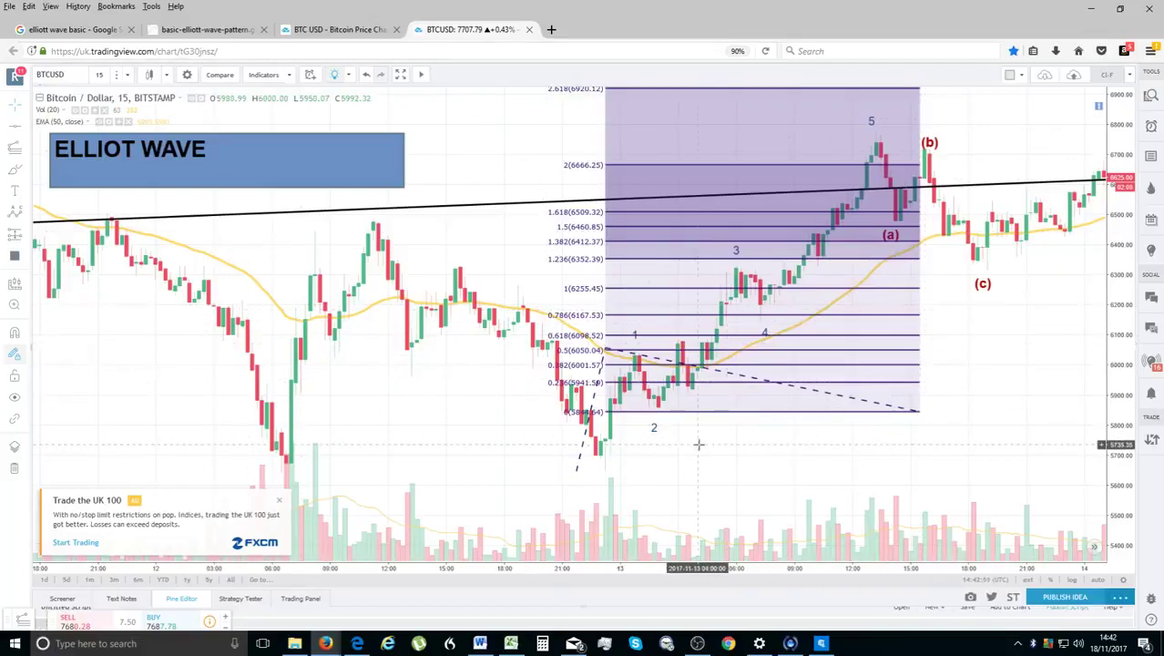
{"action": "left_click", "coordinate": [907, 413]}
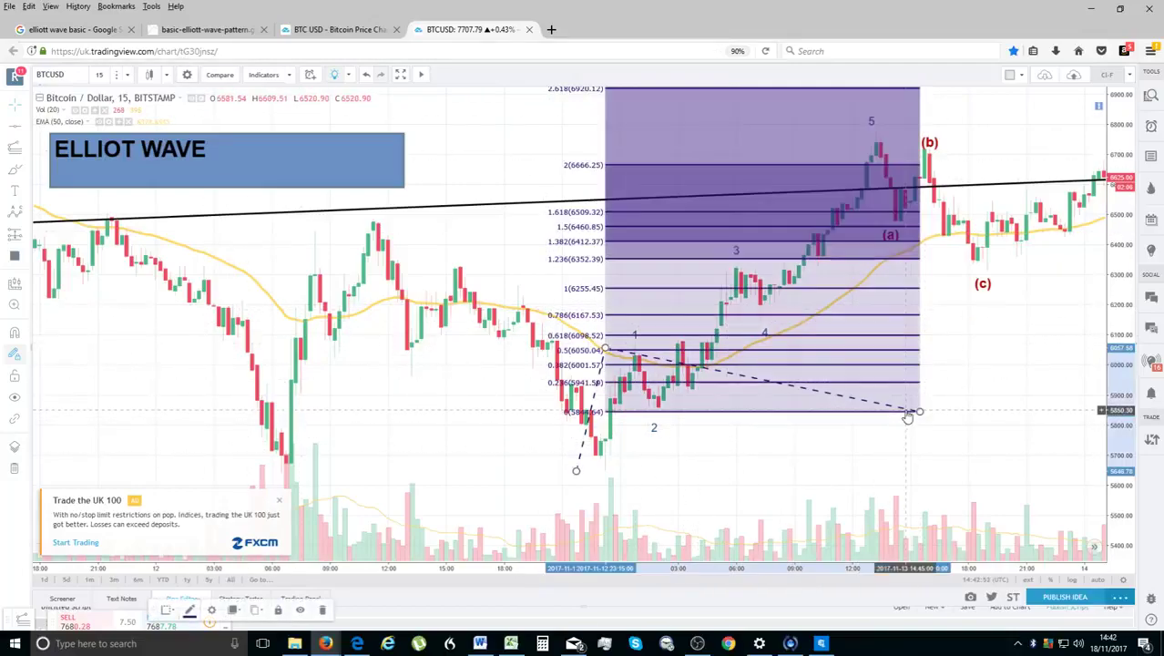
{"action": "key", "text": "Delete"}
Redraw the Trend-Based Fib Extension from the low, about 5641, to the wave 1 peak, about 6059, and the wave 2 low, about 5850.
{"action": "left_click", "coordinate": [13, 149]}
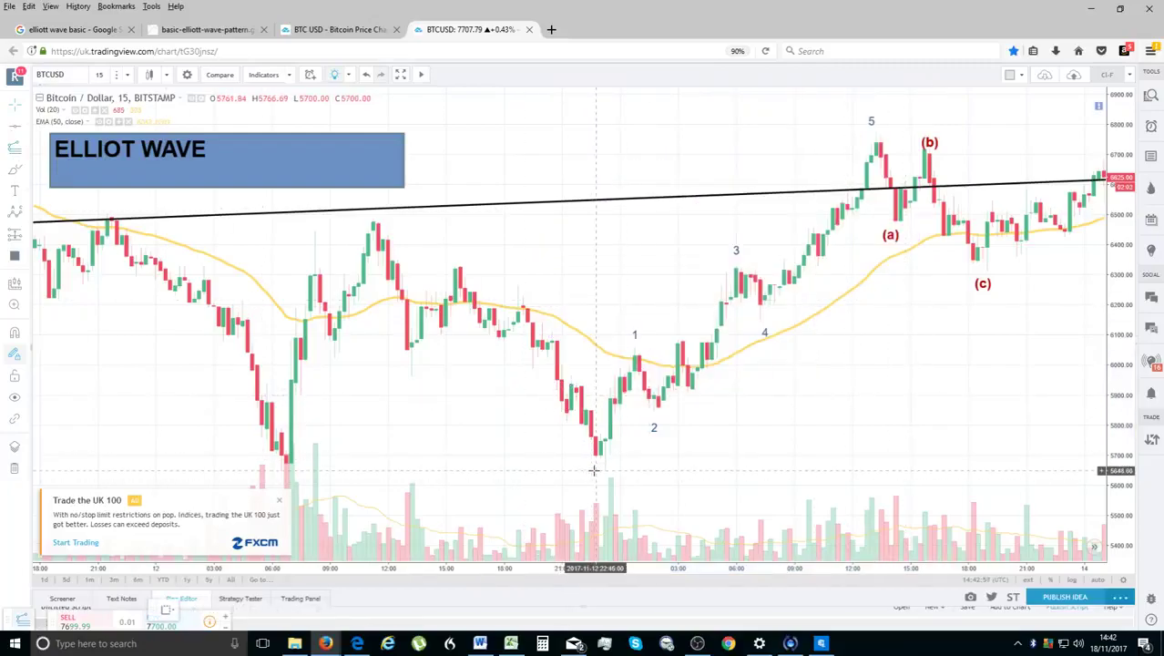
{"action": "left_click", "coordinate": [595, 470]}
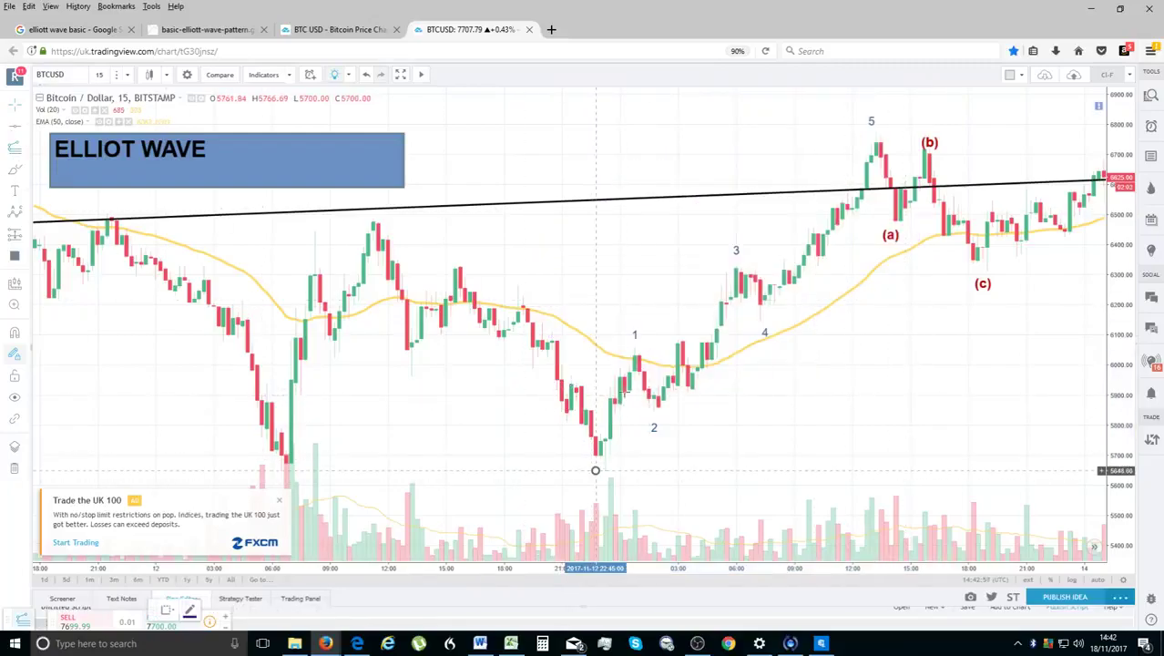
{"action": "left_click", "coordinate": [618, 347]}
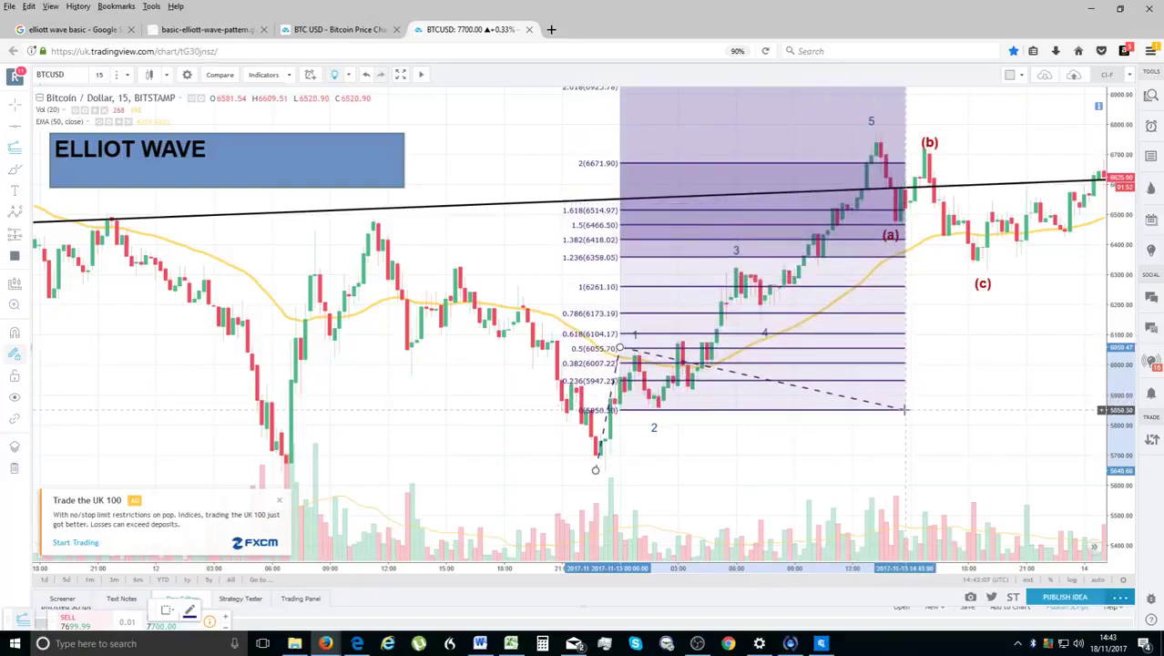
{"action": "left_click", "coordinate": [905, 410]}
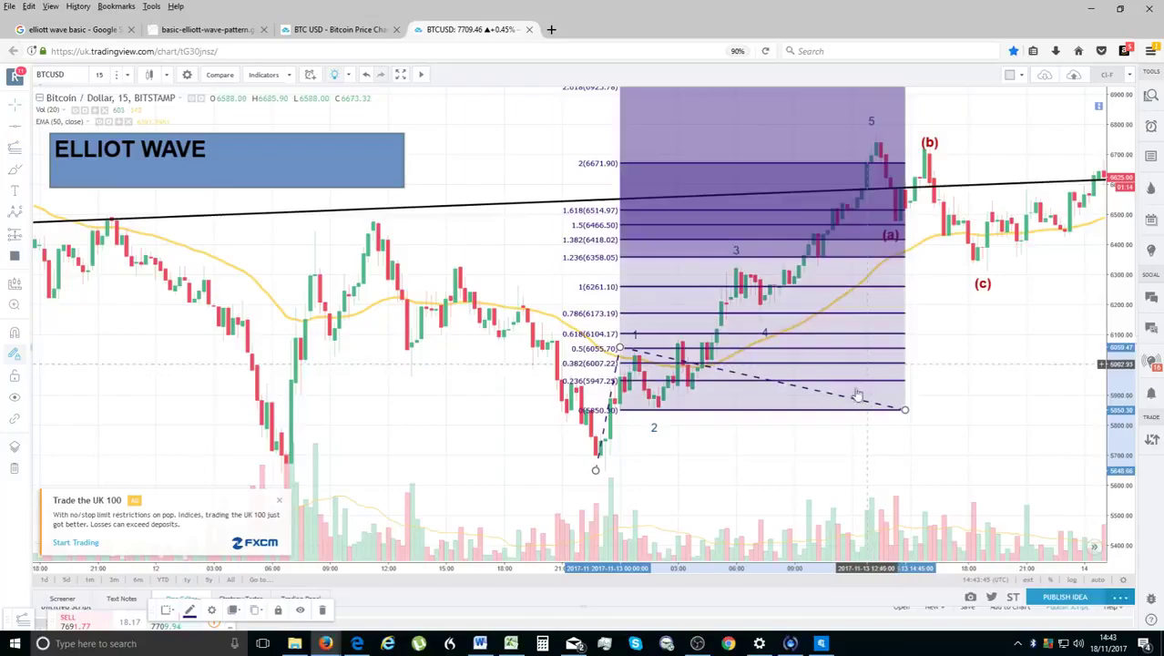
Move the extension's third point up to the wave 4 low, about 6141, and examine its levels around wave 5.
{"action": "left_click_drag", "start_coordinate": [905, 411], "coordinate": [934, 322]}
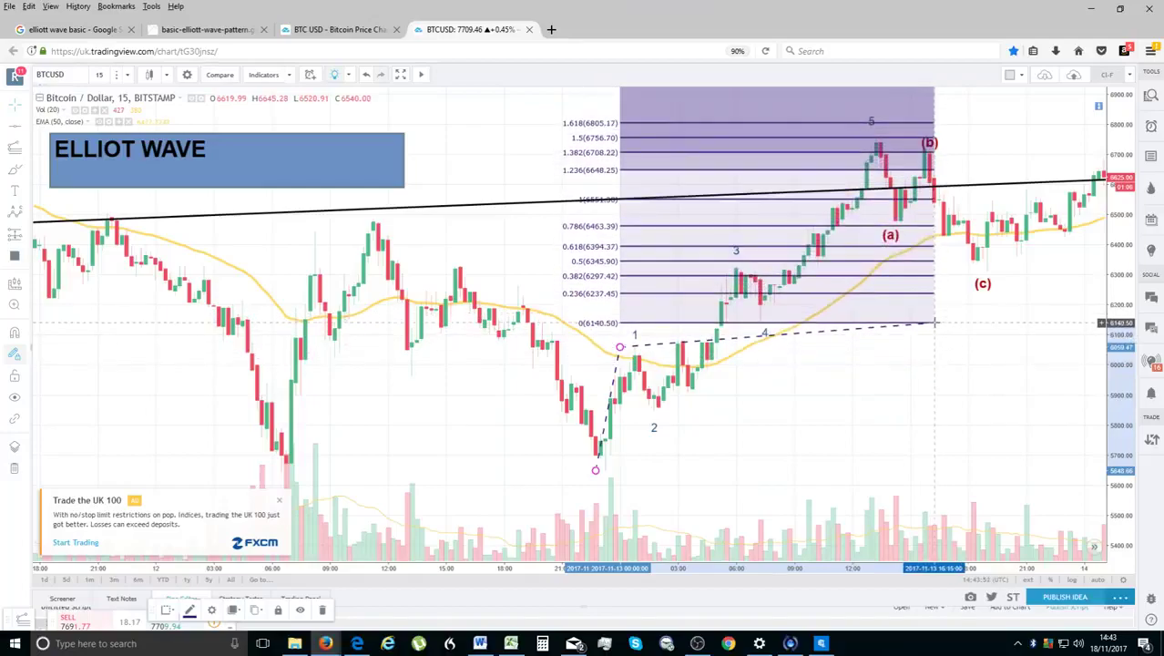
{"action": "left_click_drag", "start_coordinate": [875, 156], "coordinate": [858, 182]}
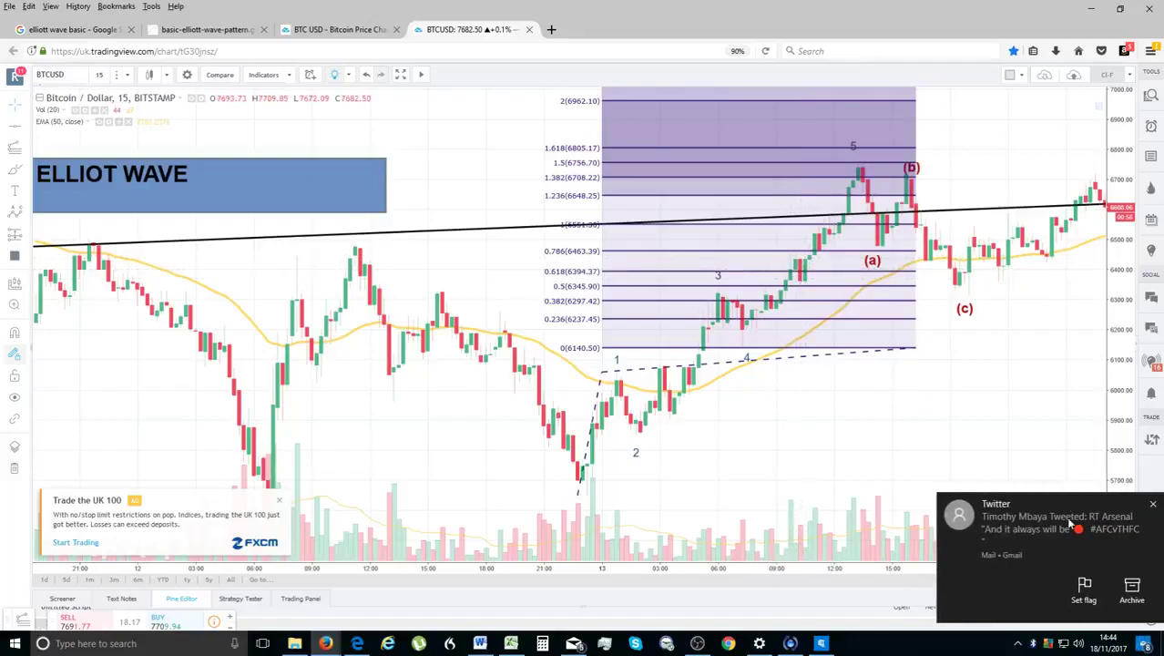
Dismiss the two pop-up notifications, and delete the Trend-Based Fib Extension based on the wave 4 low.
{"action": "left_click", "coordinate": [1155, 507]}
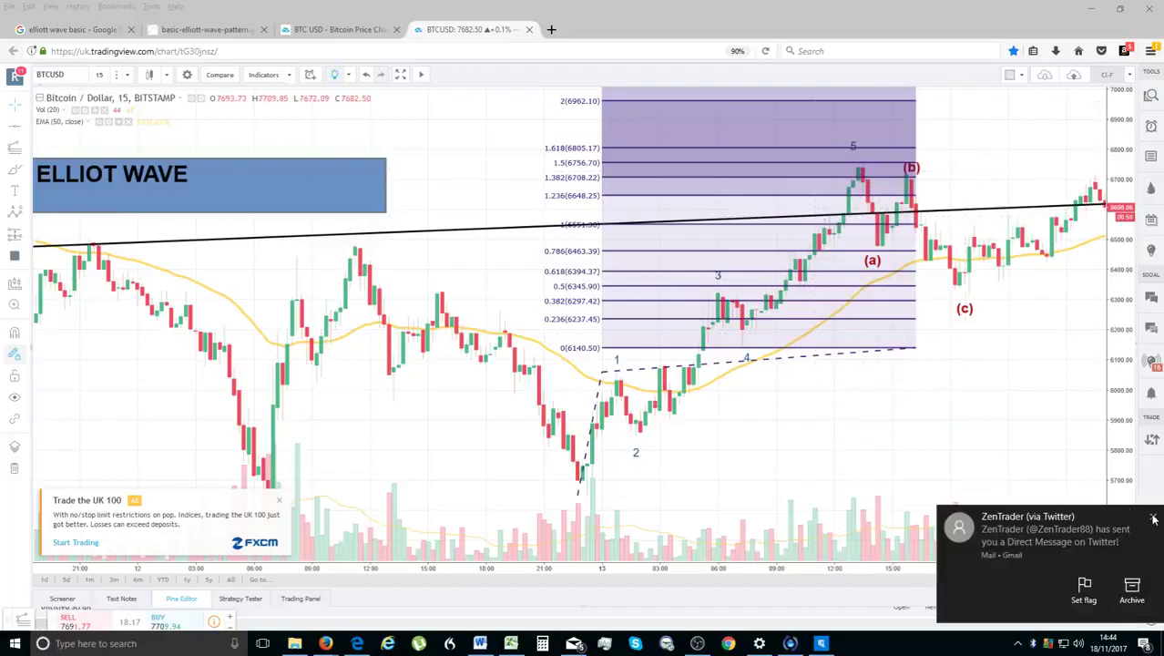
{"action": "left_click", "coordinate": [1155, 517]}
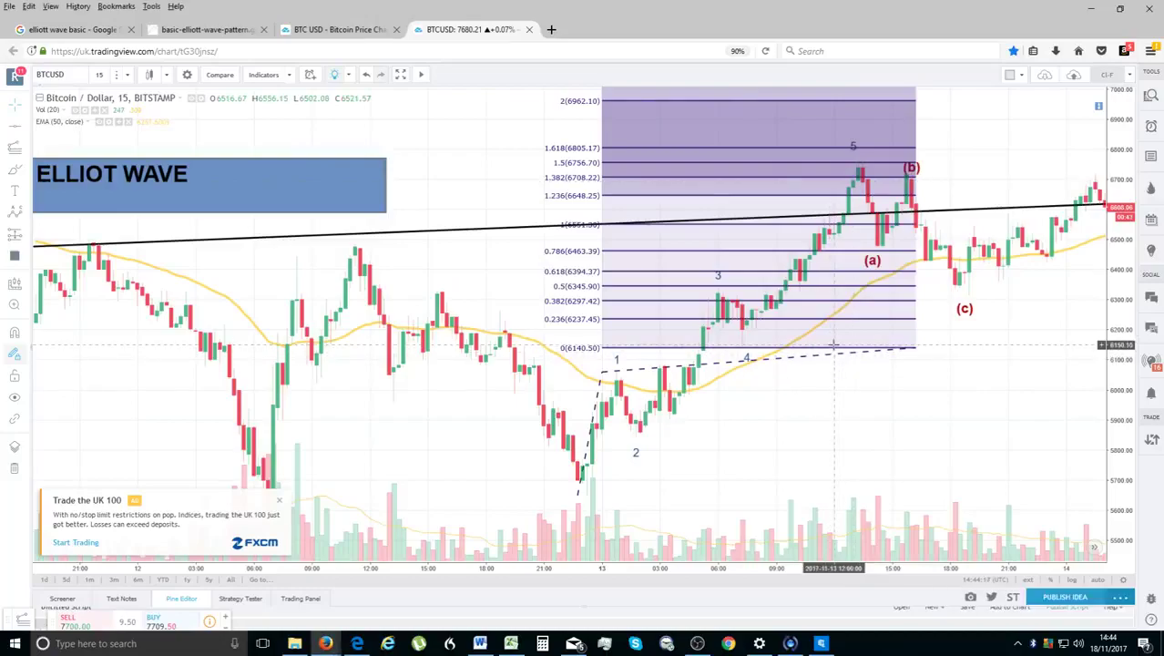
{"action": "left_click", "coordinate": [836, 354]}
{"action": "key", "text": "Delete"}
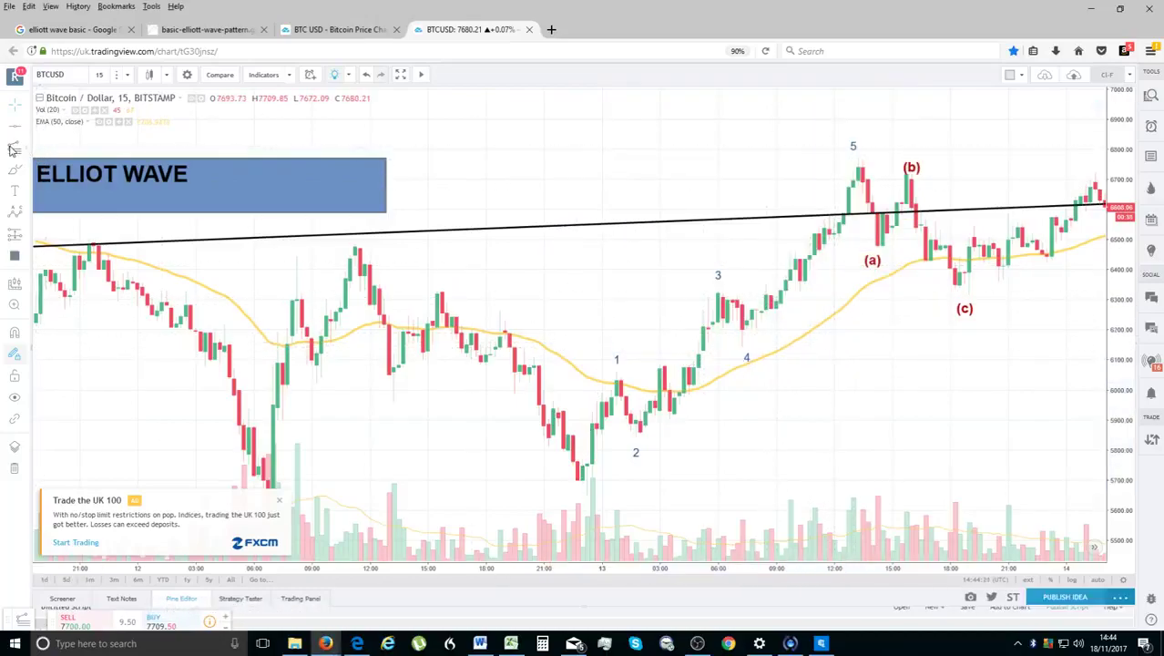
Draw a Trend-Based Fib Extension from about 5647 to the wave 3 peak, about 6312, and the wave 4 low, about 6137, and delete it.
{"action": "left_click", "coordinate": [566, 496]}
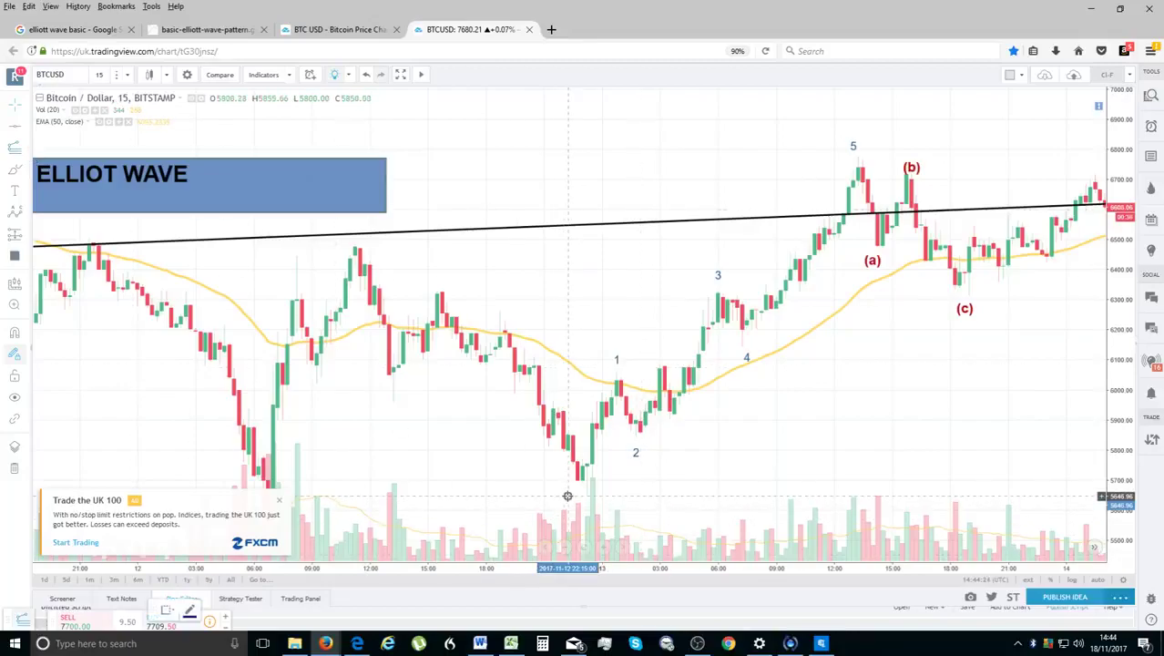
{"action": "left_click", "coordinate": [679, 295]}
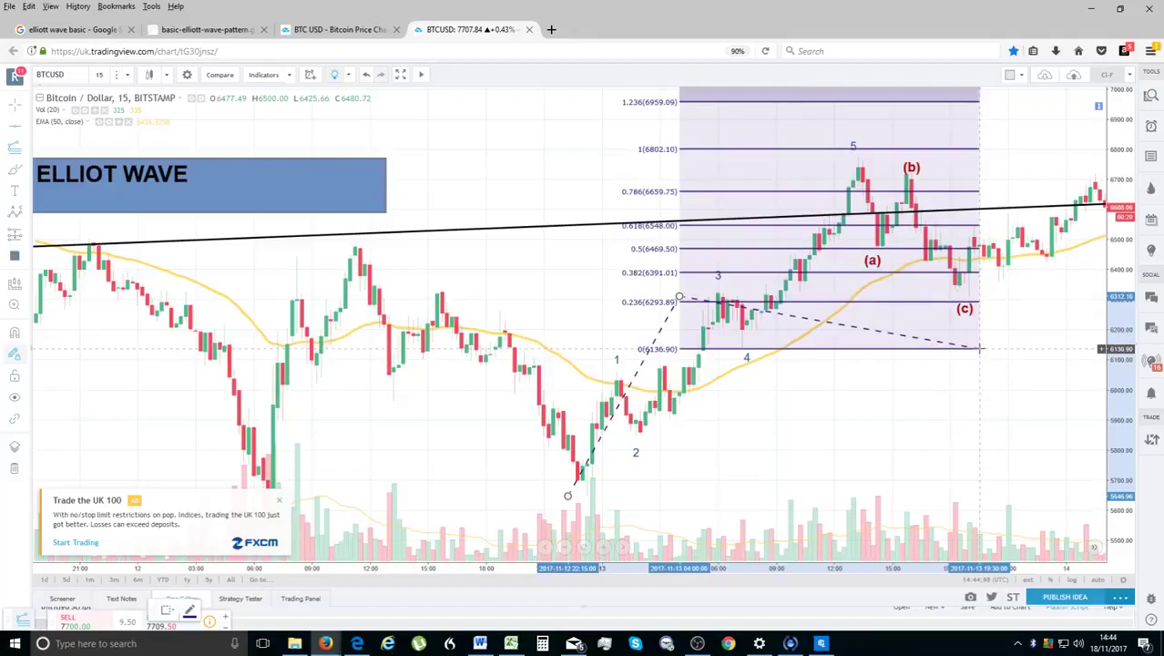
{"action": "left_click", "coordinate": [979, 349]}
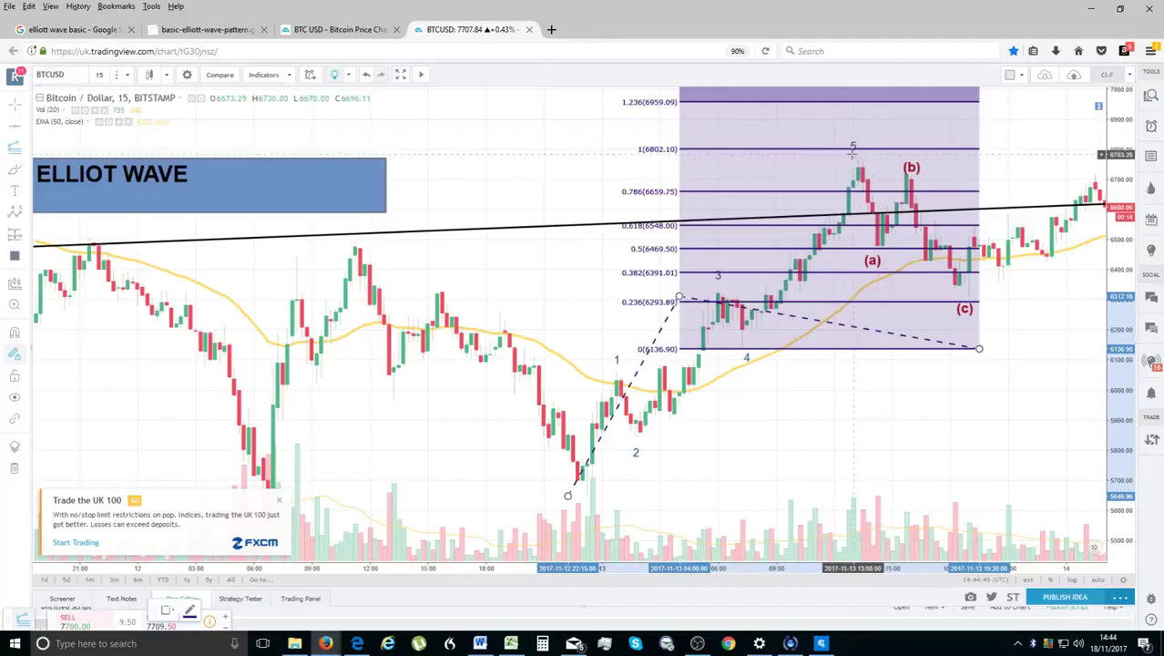
{"action": "key", "text": "Delete"}
Draw a Fib Retracement from the wave 3 peak level, about 6325, to the low before wave 1, about 5641, spanning up to 14 November.
{"action": "left_click_drag", "start_coordinate": [1121, 390], "coordinate": [1121, 370]}
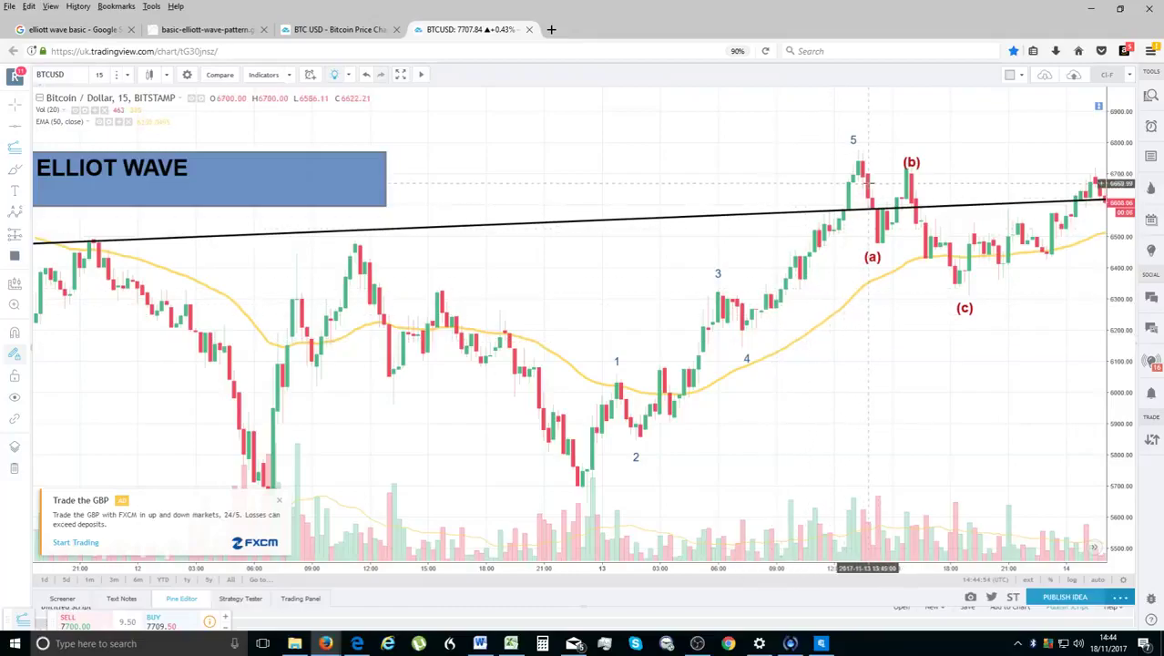
{"action": "scroll", "coordinate": [828, 291], "scroll_direction": "down", "scroll_amount": 1}
{"action": "scroll", "coordinate": [828, 291], "scroll_direction": "up", "scroll_amount": 1}
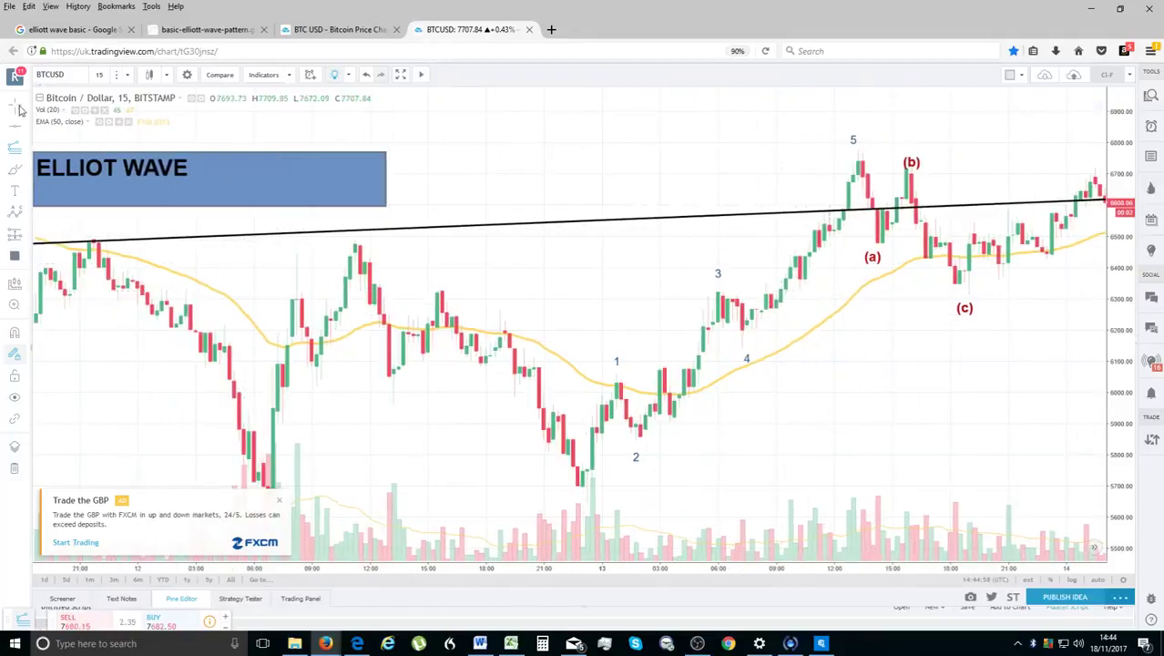
{"action": "left_click", "coordinate": [25, 145]}
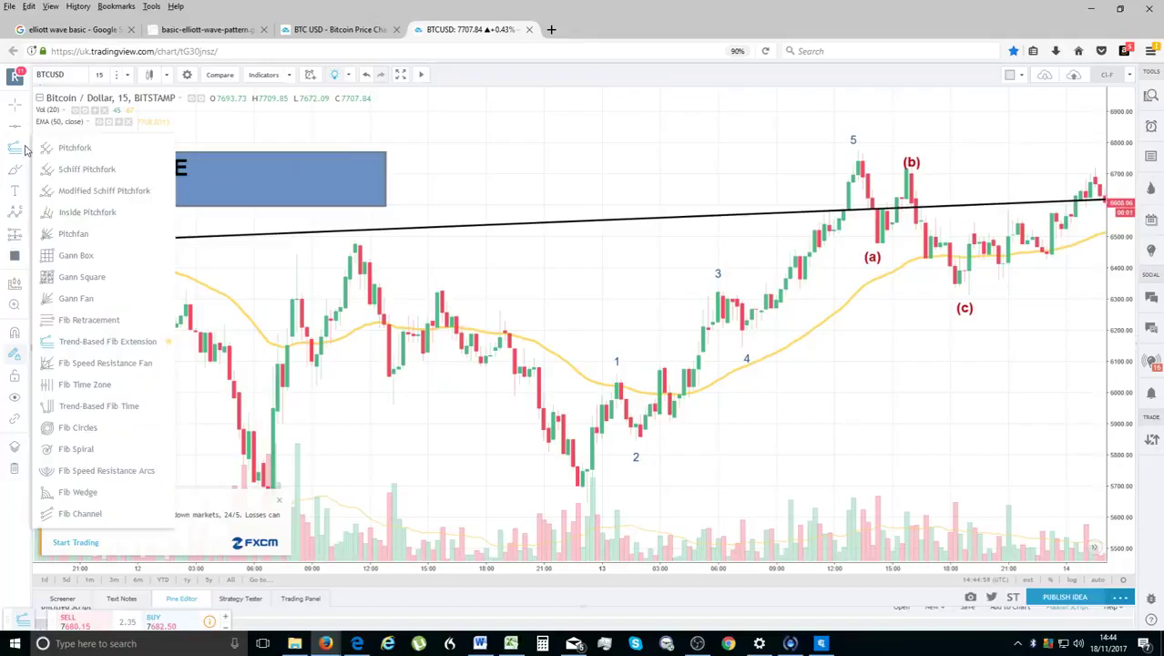
{"action": "left_click", "coordinate": [100, 321]}
{"action": "left_click", "coordinate": [776, 316]}
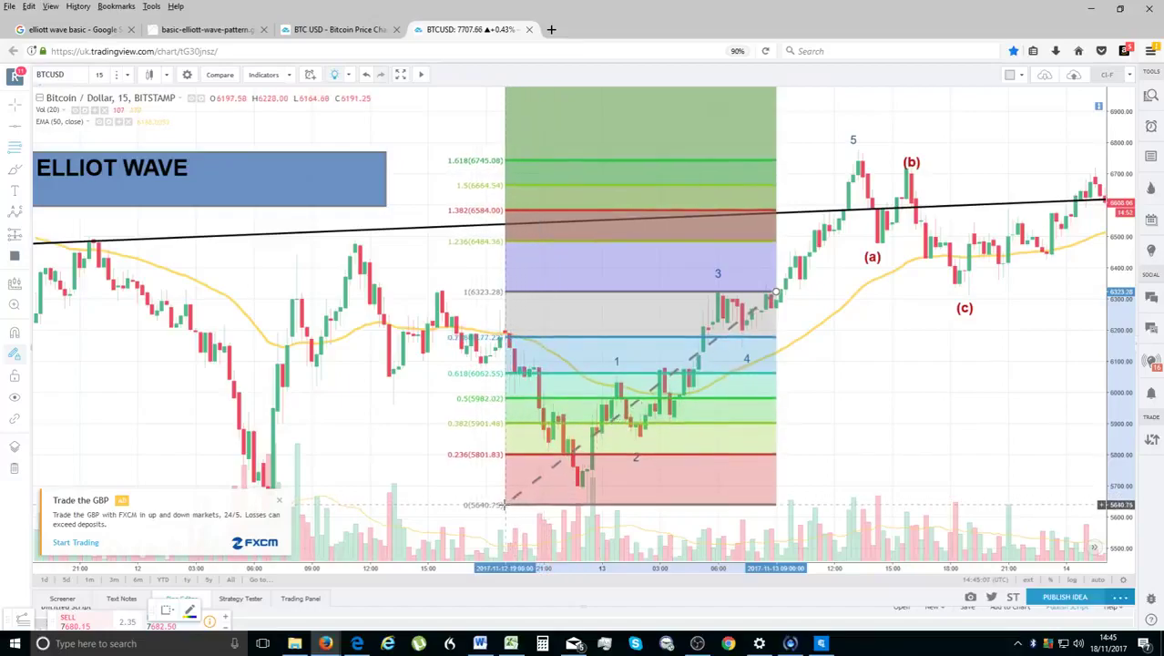
{"action": "left_click", "coordinate": [503, 504]}
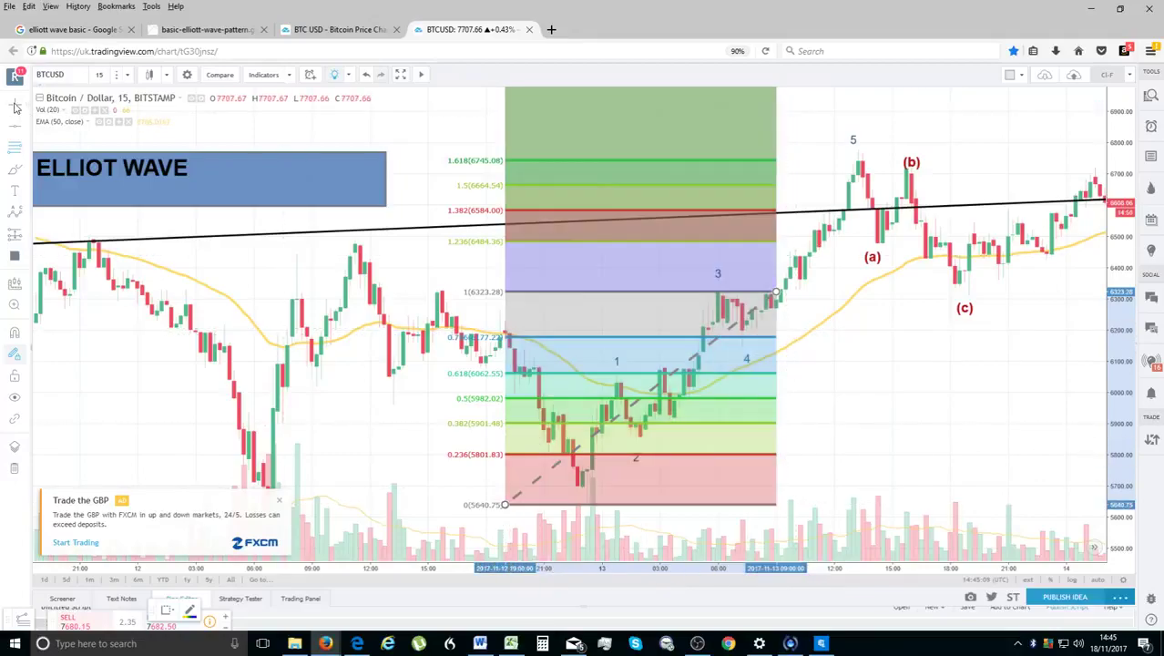
{"action": "left_click_drag", "start_coordinate": [776, 291], "coordinate": [1071, 291]}
Examine the wave 5 peak against the Fib Retracement levels above wave 3, and delete the retracement.
{"action": "scroll", "coordinate": [1072, 291], "scroll_direction": "down", "scroll_amount": 2}
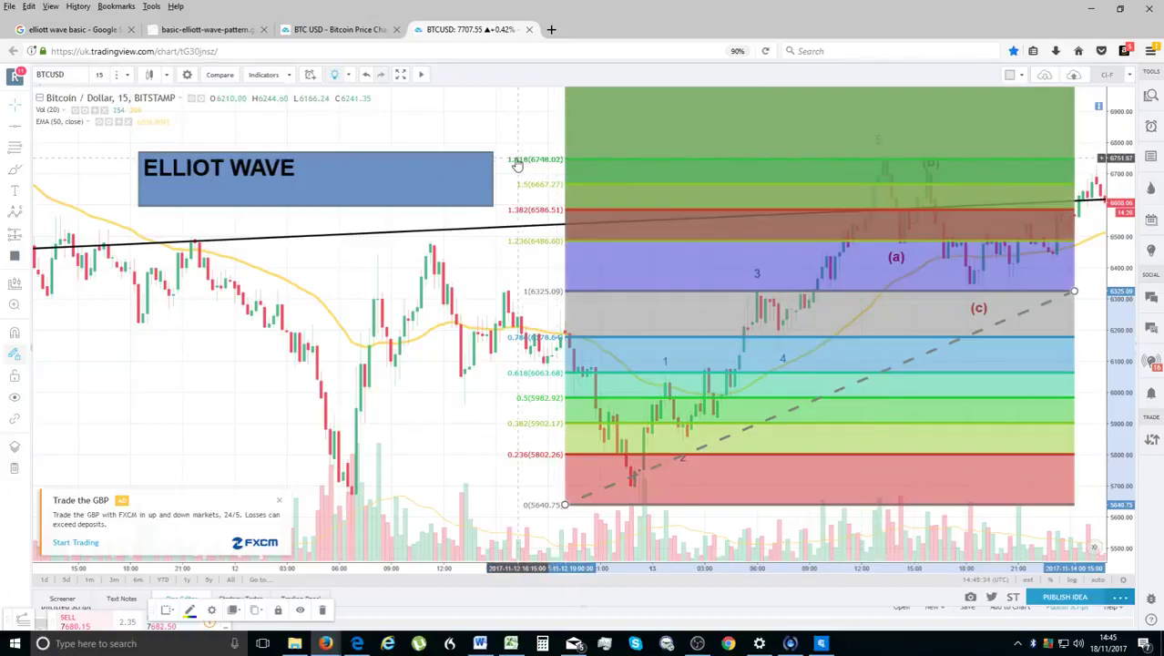
{"action": "left_click_drag", "start_coordinate": [1119, 248], "coordinate": [1118, 235]}
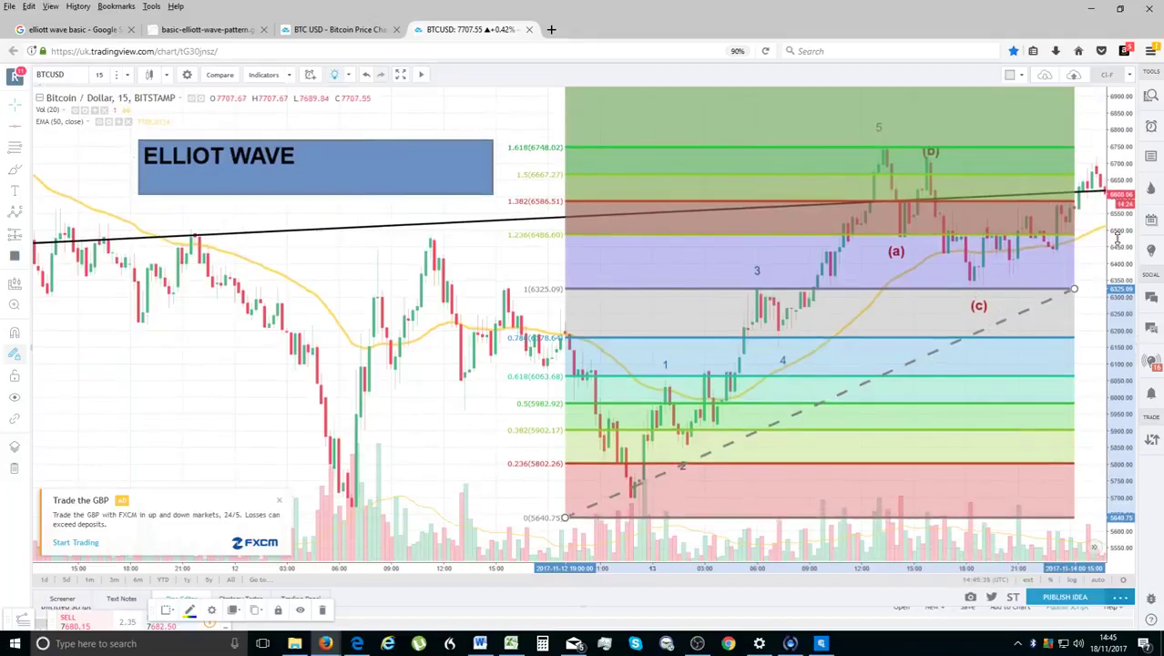
{"action": "scroll", "coordinate": [1067, 258], "scroll_direction": "up", "scroll_amount": 3}
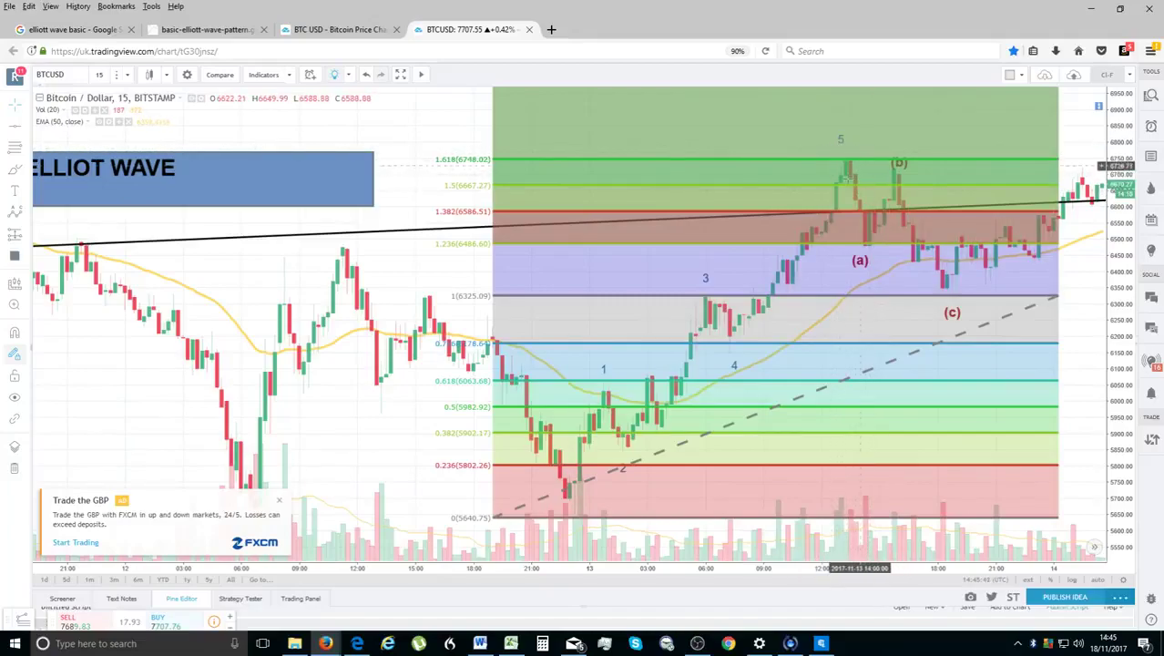
{"action": "left_click", "coordinate": [1028, 294]}
{"action": "key", "text": "Delete"}
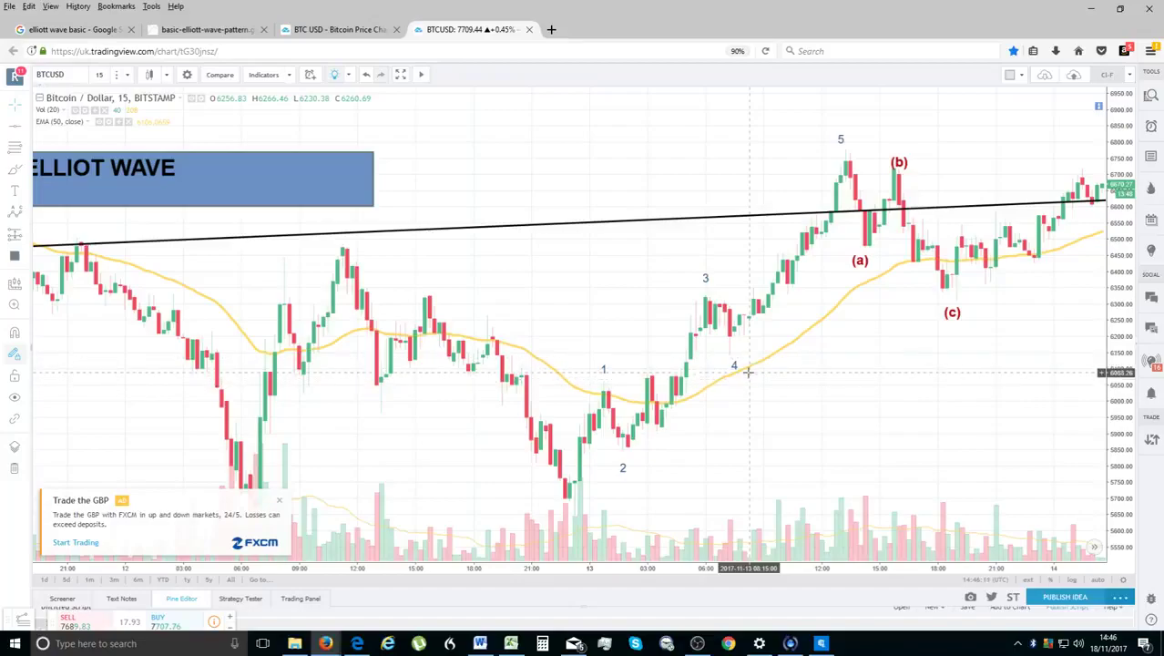
Draw a Fib Retracement from the wave 2 low, about 5844, to the wave 3 peak, about 6317, and delete it.
{"action": "scroll", "coordinate": [747, 376], "scroll_direction": "down", "scroll_amount": 1}
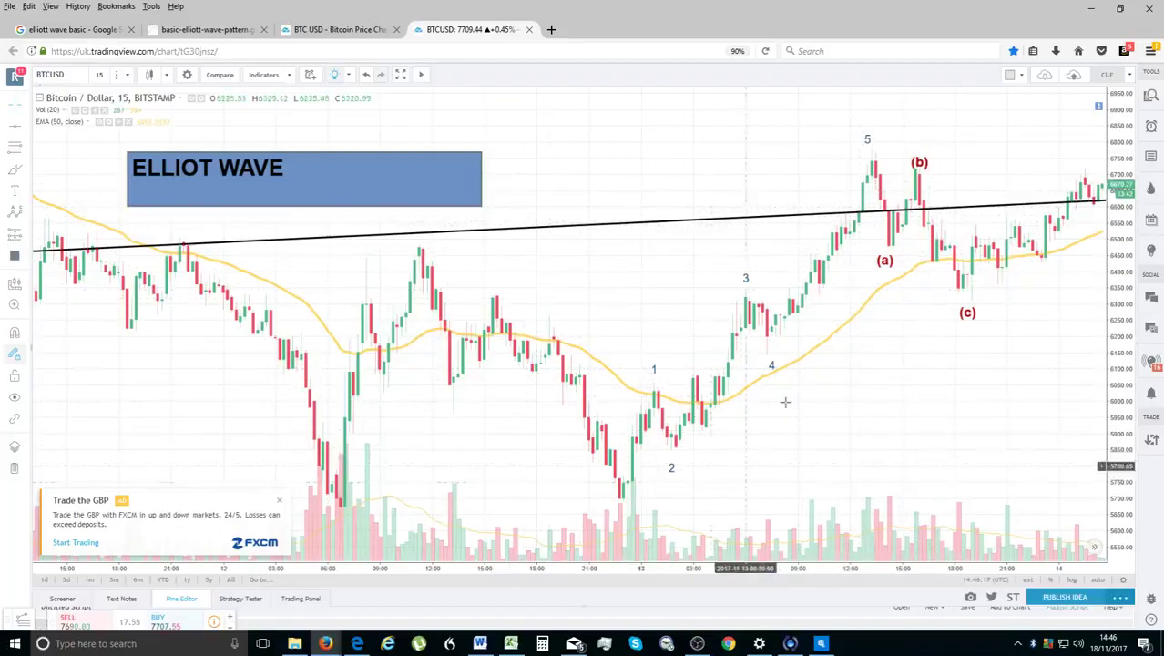
{"action": "left_click", "coordinate": [14, 105]}
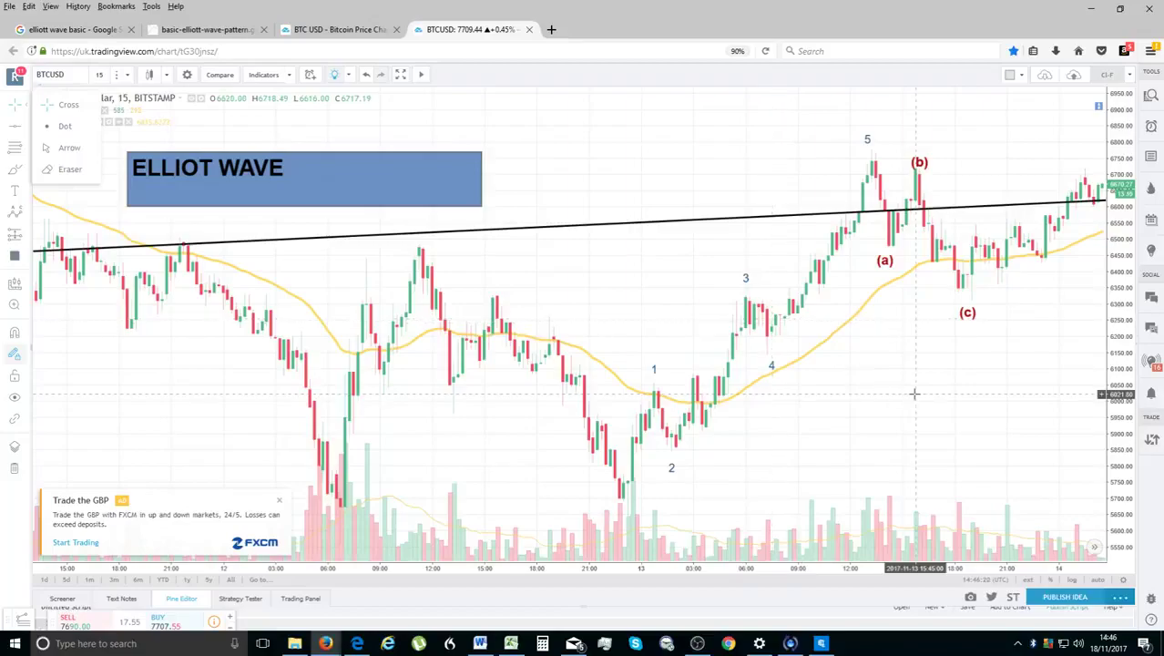
{"action": "left_click_drag", "start_coordinate": [909, 389], "coordinate": [834, 369]}
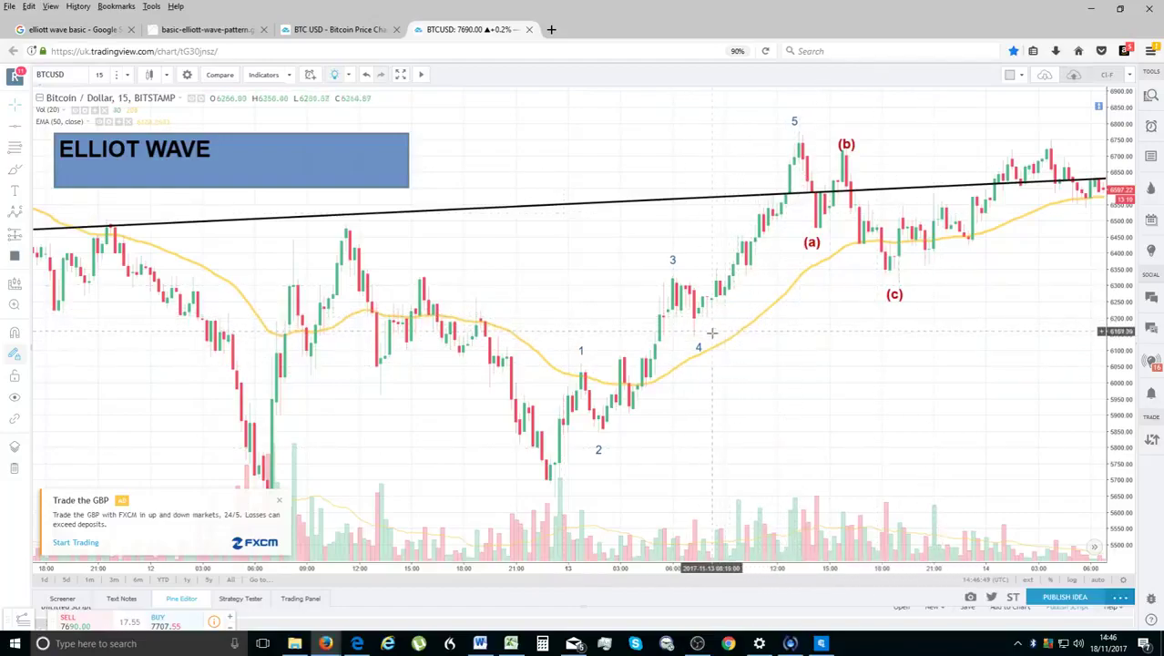
{"action": "left_click", "coordinate": [14, 146]}
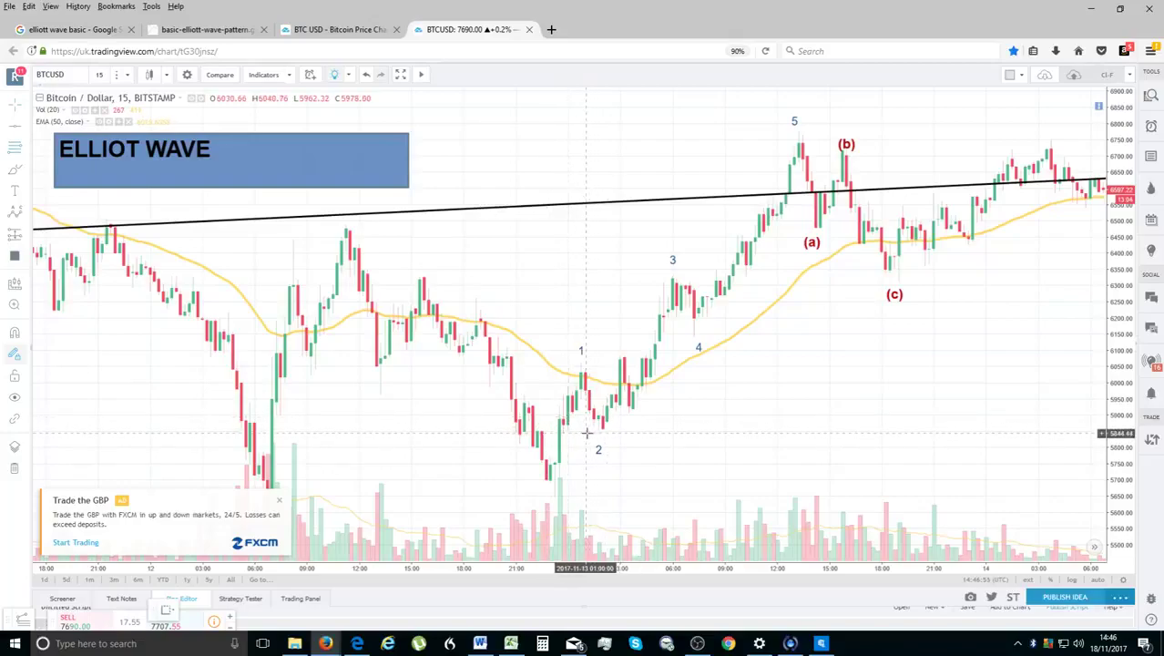
{"action": "left_click", "coordinate": [586, 433]}
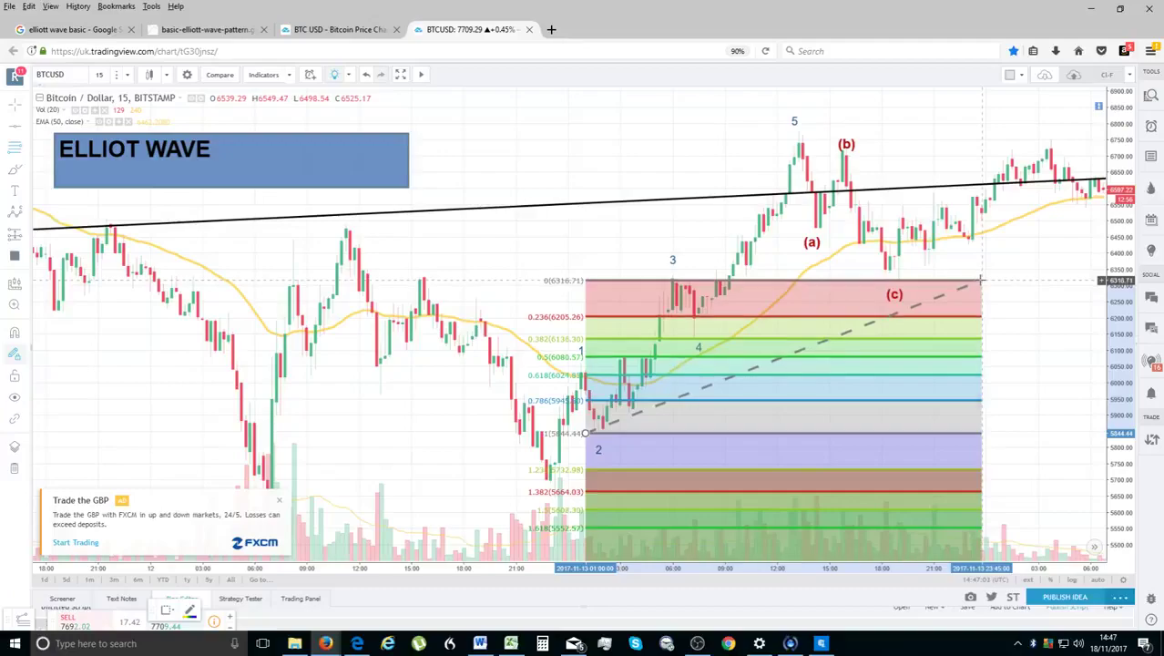
{"action": "left_click", "coordinate": [981, 280]}
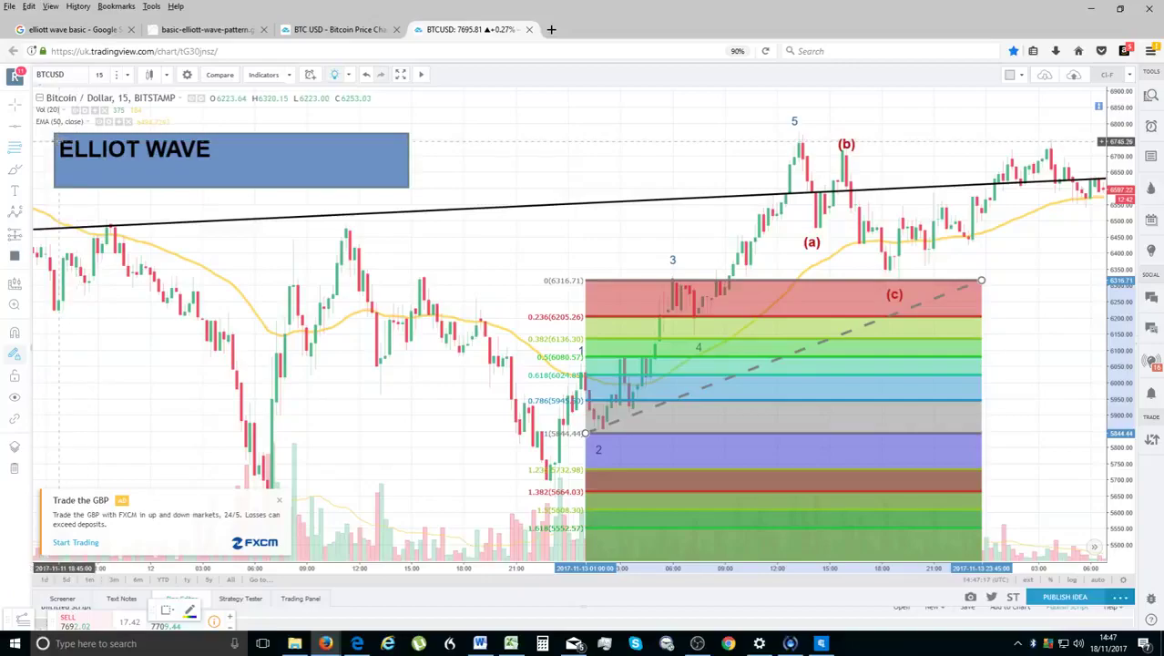
{"action": "left_click", "coordinate": [798, 287]}
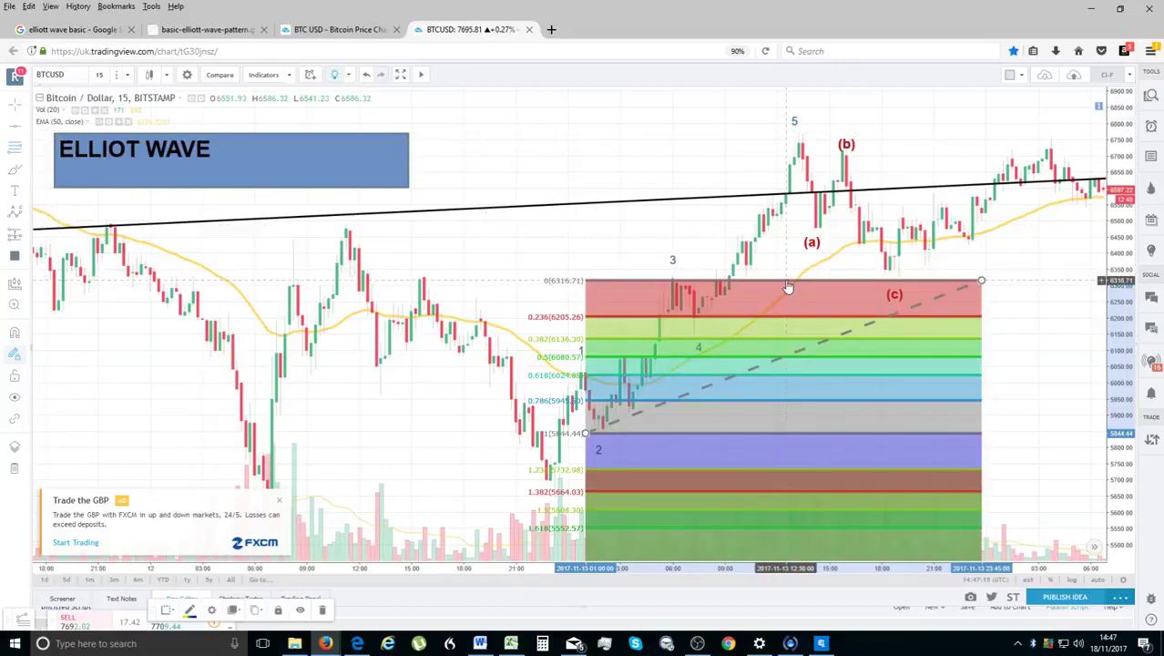
{"action": "key", "text": "Delete"}
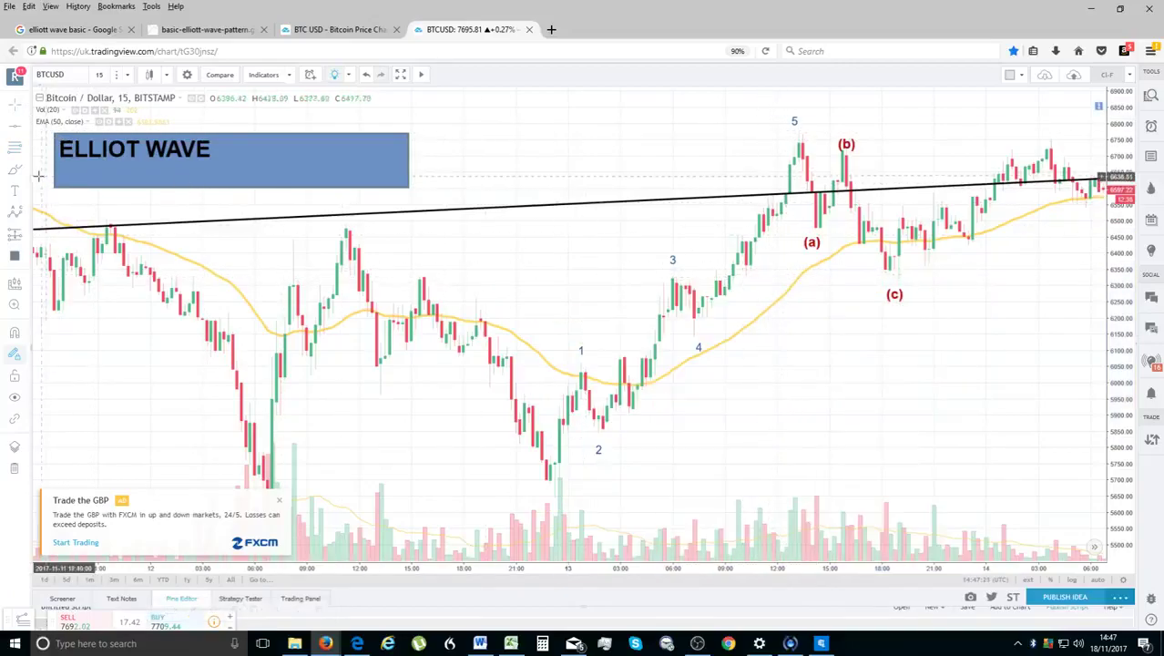
Add a text box reading ALTERNATIVE below the a-b-c correction, and widen it so the word fits on one line.
{"action": "left_click", "coordinate": [923, 417]}
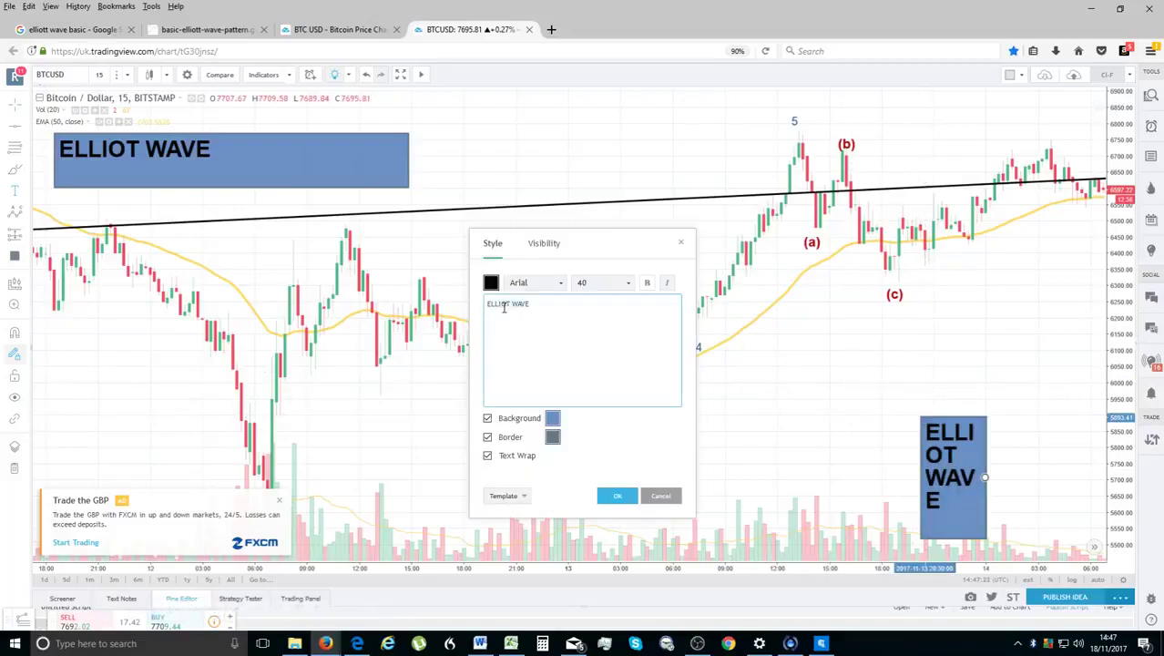
{"action": "type", "text": "A"}
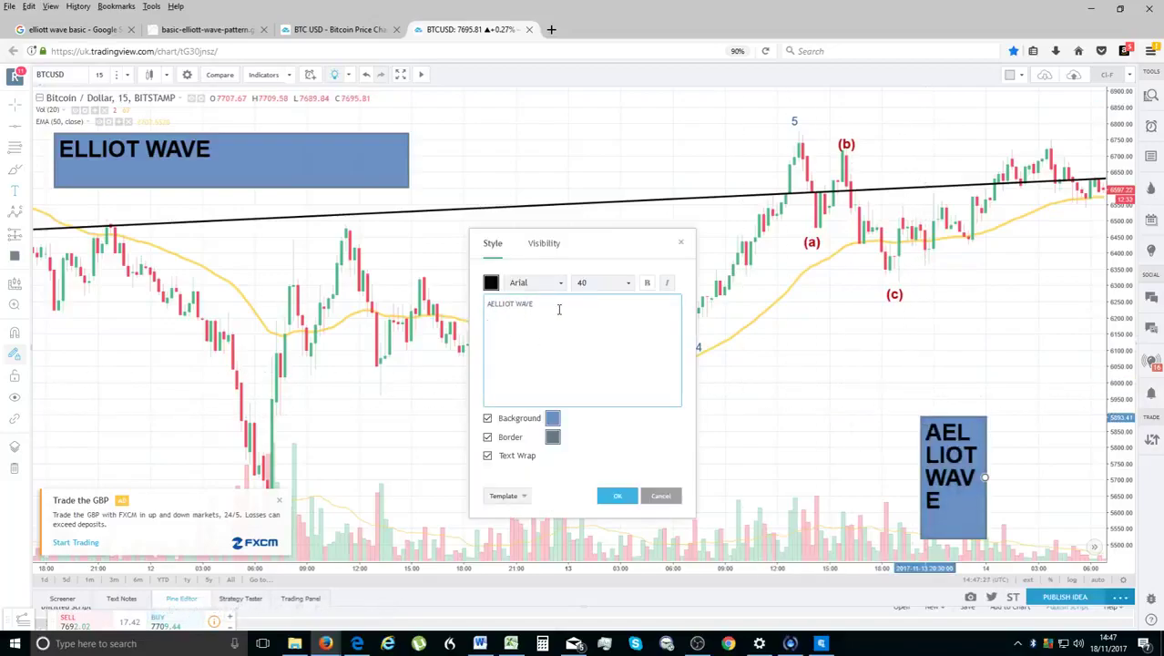
{"action": "key", "text": "BackSpace"}
{"action": "key", "text": "BackSpace"}
{"action": "key", "text": "BackSpace"}
{"action": "key", "text": "BackSpace"}
{"action": "key", "text": "BackSpace"}
{"action": "key", "text": "BackSpace"}
{"action": "key", "text": "BackSpace"}
{"action": "key", "text": "BackSpace"}
{"action": "key", "text": "BackSpace"}
{"action": "key", "text": "BackSpace"}
{"action": "key", "text": "BackSpace"}
{"action": "key", "text": "BackSpace"}
{"action": "key", "text": "BackSpace"}
{"action": "type", "text": "ALTERNATIVE"}
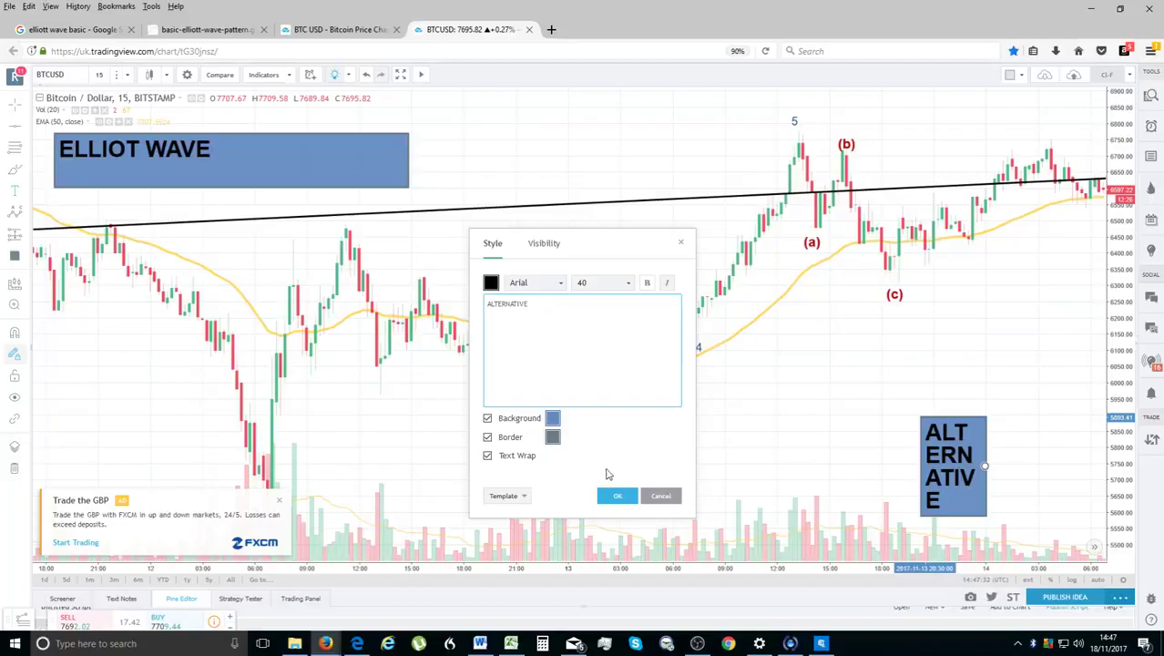
{"action": "left_click", "coordinate": [616, 496]}
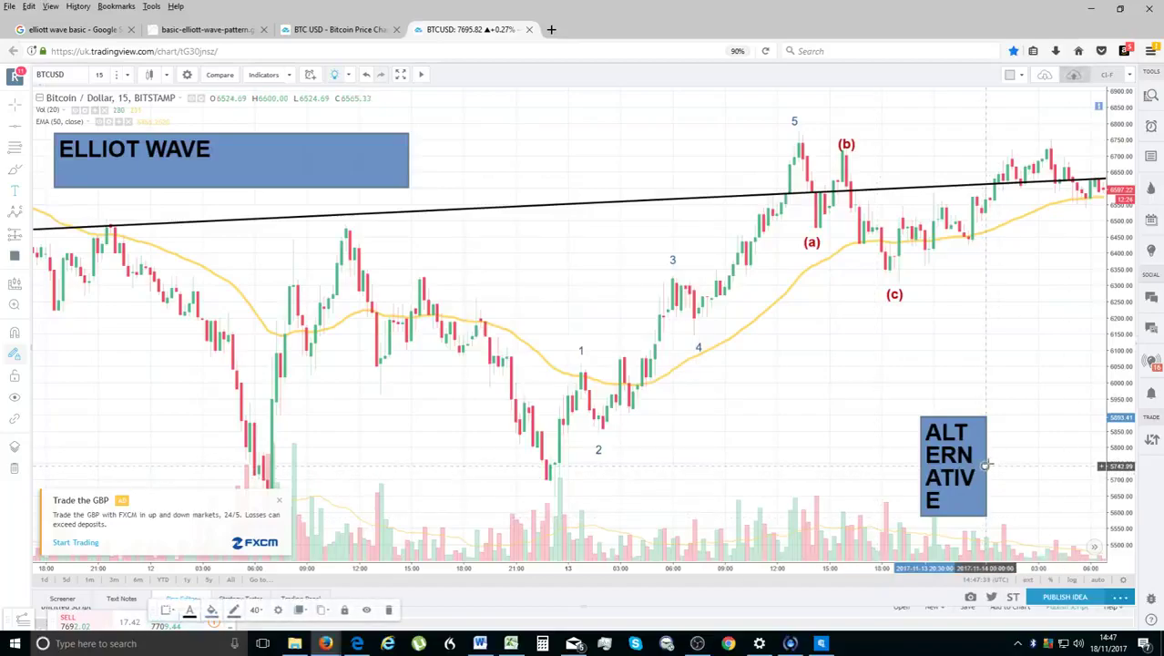
{"action": "left_click", "coordinate": [22, 107]}
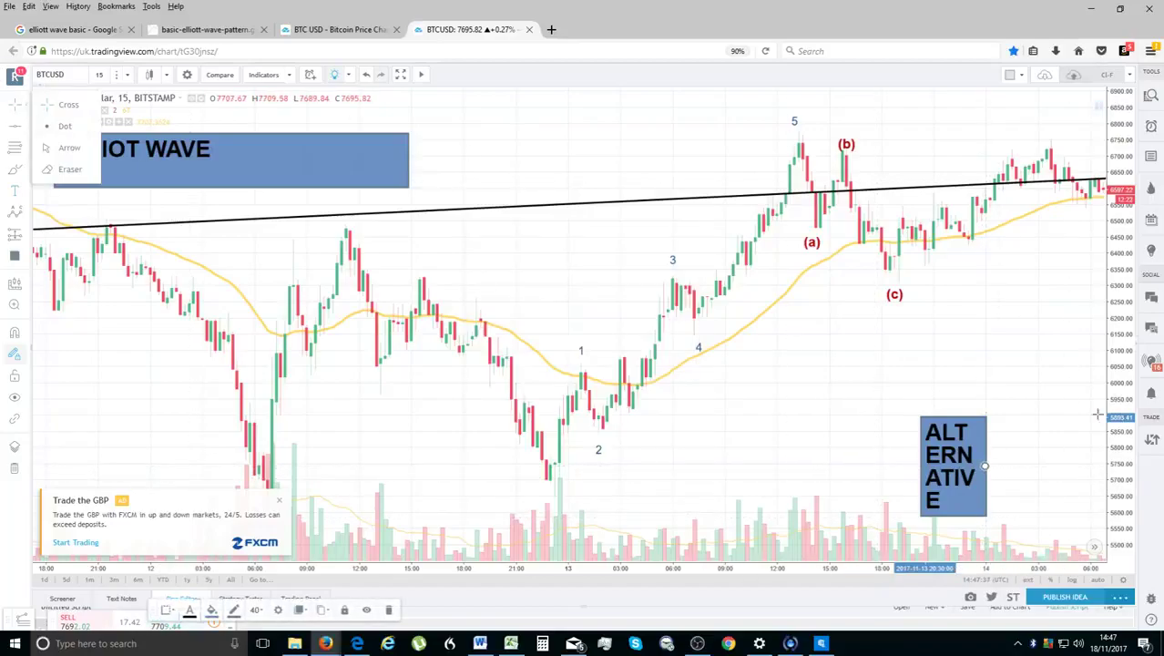
{"action": "left_click_drag", "start_coordinate": [986, 464], "coordinate": [950, 435]}
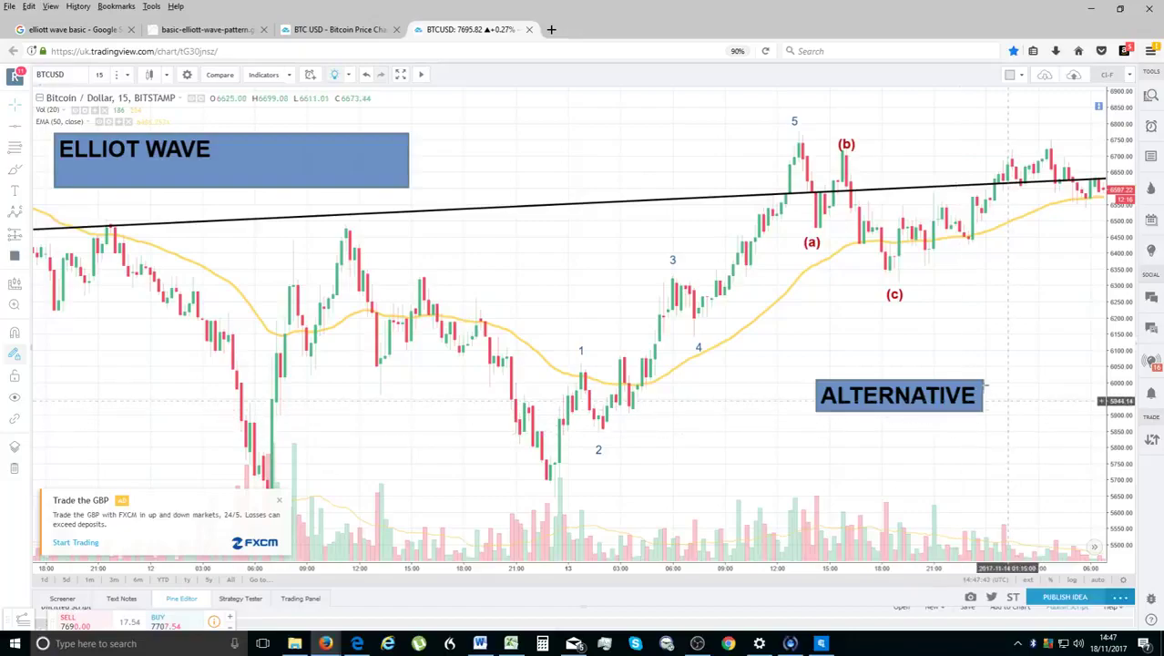
Reword the ALTERNATIVE text box as ALTERNATION, widened to a single line and moved lower beneath wave (c).
{"action": "double_click", "coordinate": [902, 406]}
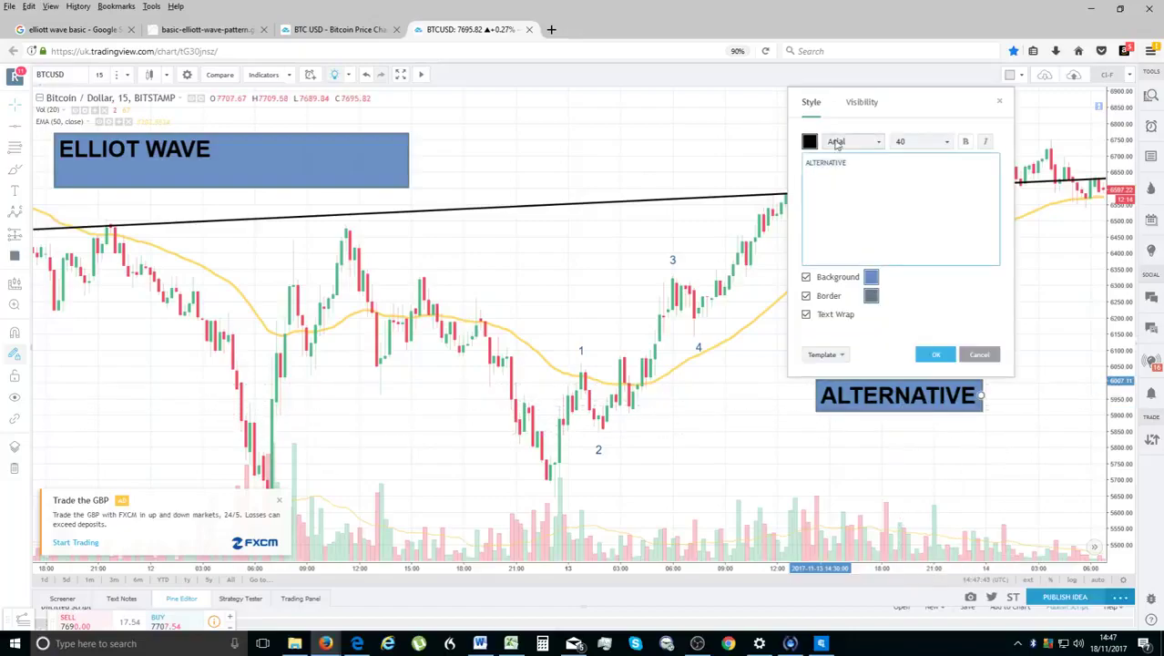
{"action": "key", "text": "BackSpace"}
{"action": "key", "text": "BackSpace"}
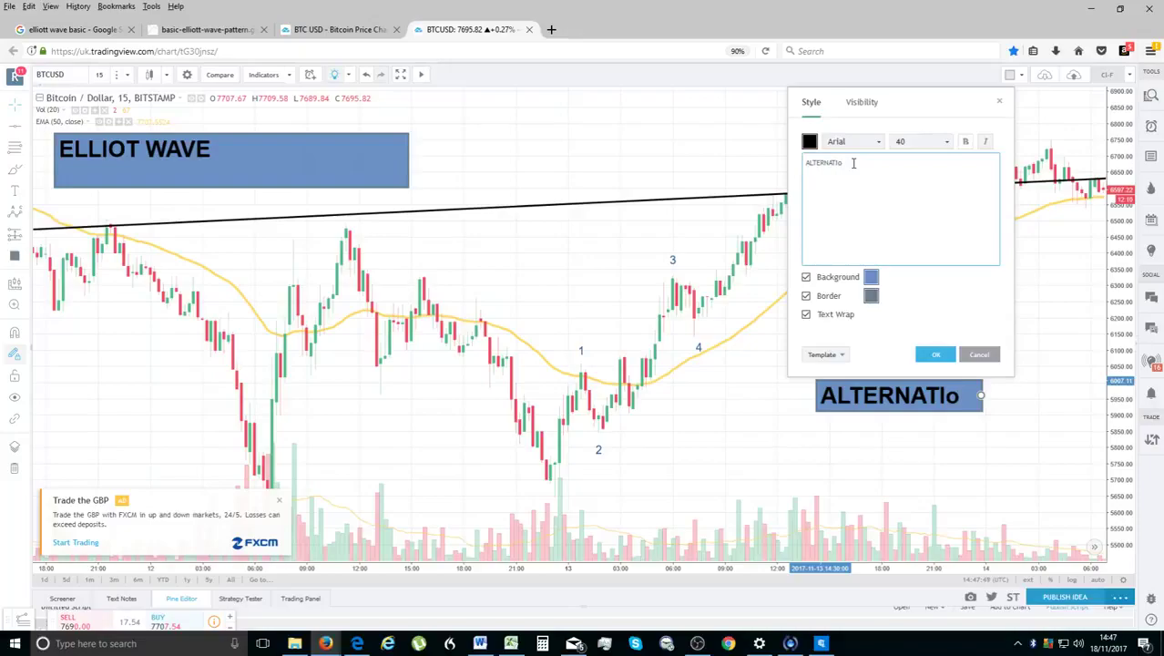
{"action": "type", "text": "ON"}
{"action": "left_click", "coordinate": [944, 356]}
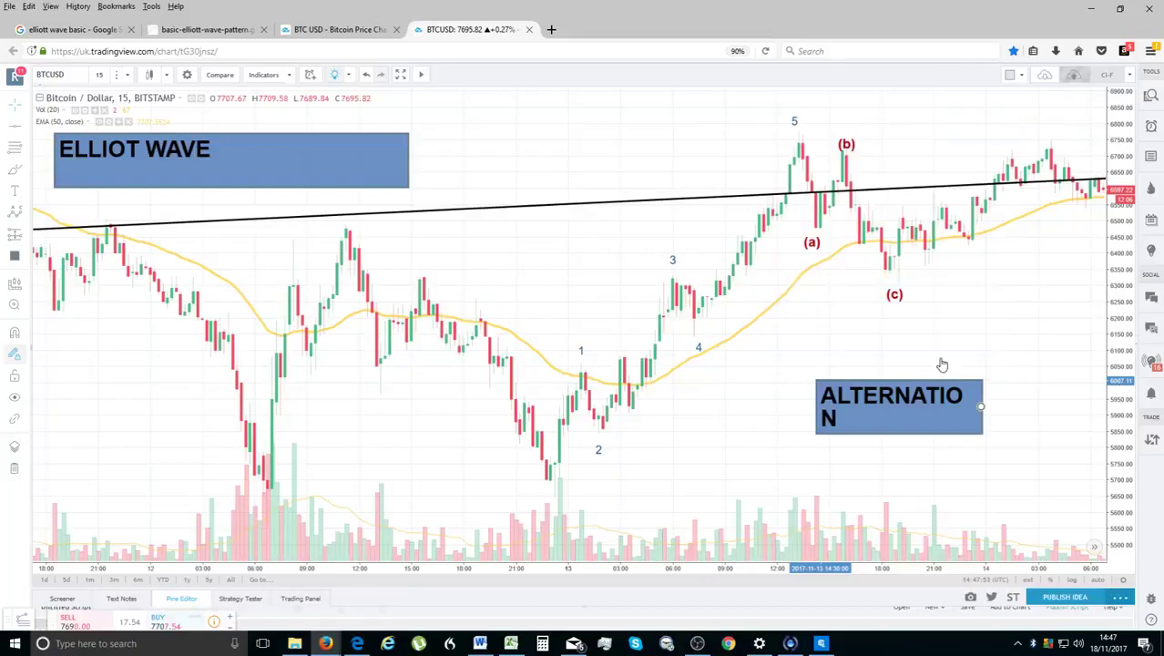
{"action": "left_click_drag", "start_coordinate": [981, 407], "coordinate": [1041, 395]}
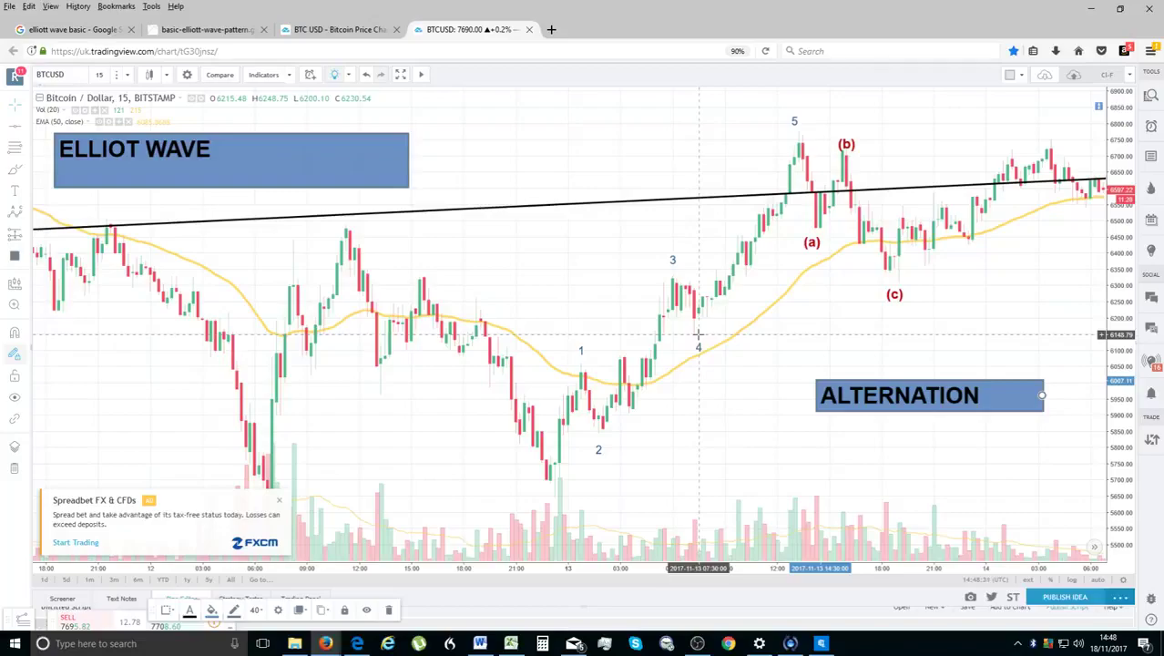
{"action": "left_click_drag", "start_coordinate": [1001, 410], "coordinate": [1014, 472]}
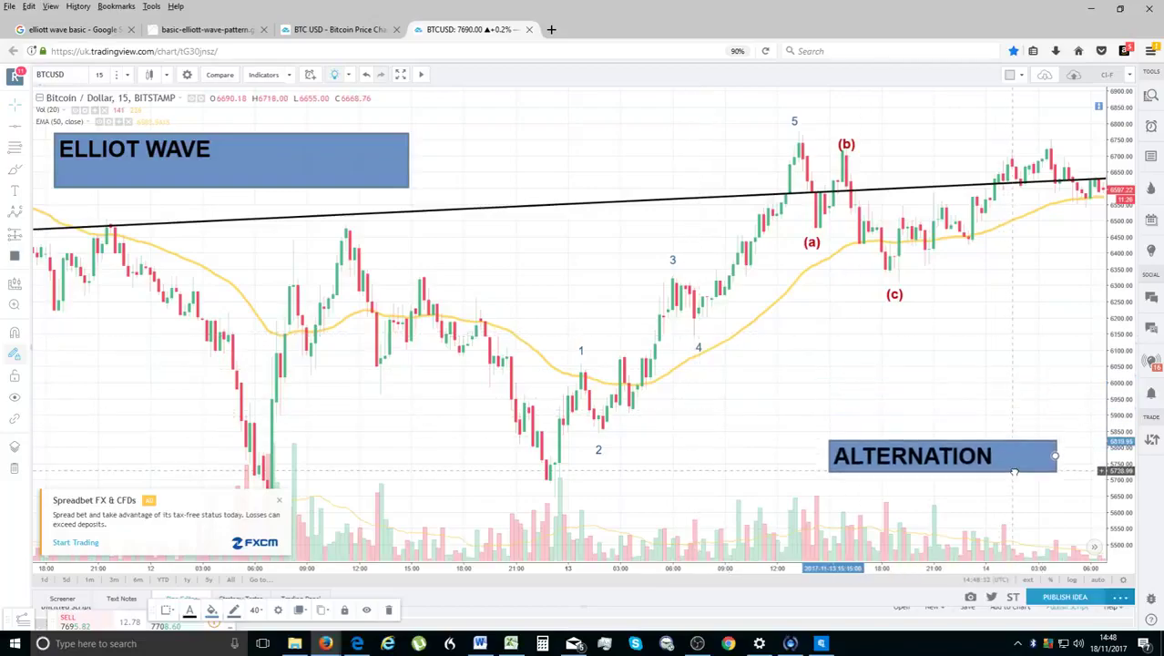
Place a horizontal resistance line at the wave 1 peak level, about 6053.
{"action": "left_click_drag", "start_coordinate": [982, 368], "coordinate": [1033, 321]}
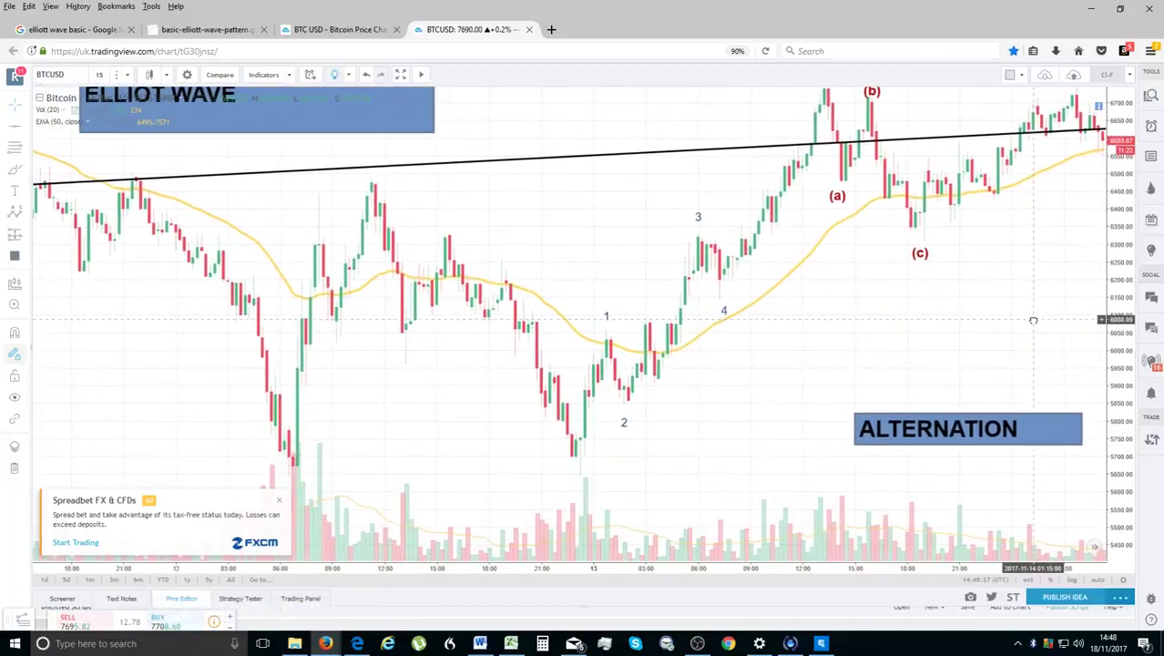
{"action": "scroll", "coordinate": [1033, 317], "scroll_direction": "up", "scroll_amount": 1}
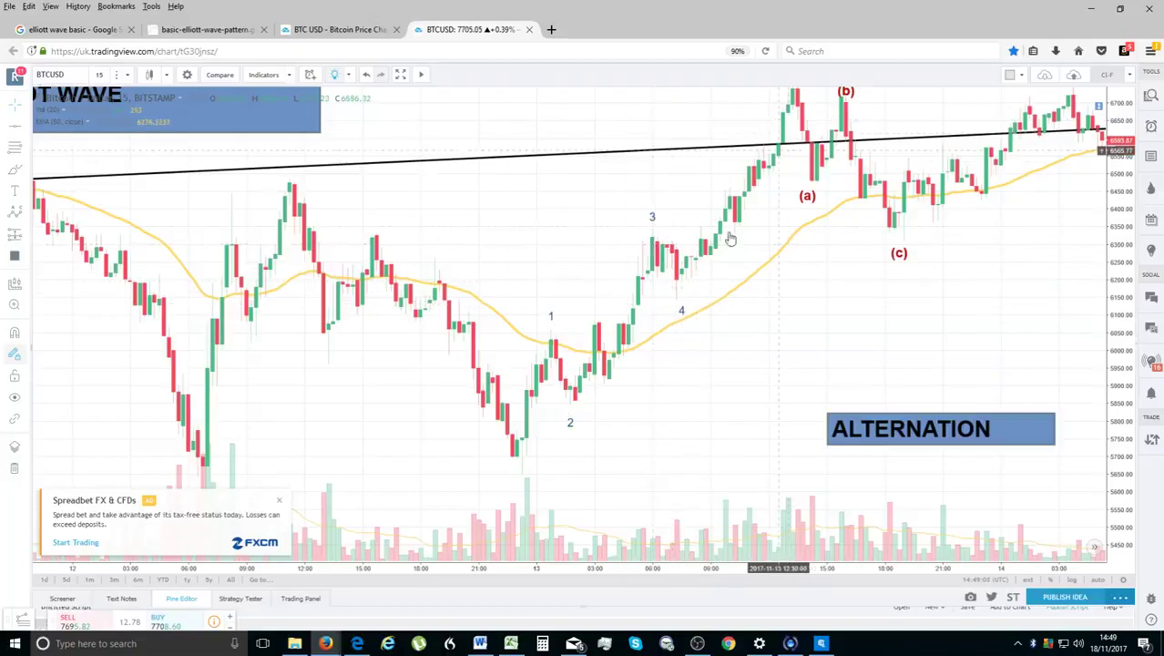
{"action": "mouse_move", "coordinate": [782, 210]}
{"action": "left_mouse_down"}
{"action": "mouse_move", "coordinate": [741, 304]}
{"action": "mouse_move", "coordinate": [734, 274]}
{"action": "mouse_move", "coordinate": [742, 278]}
{"action": "left_mouse_up"}
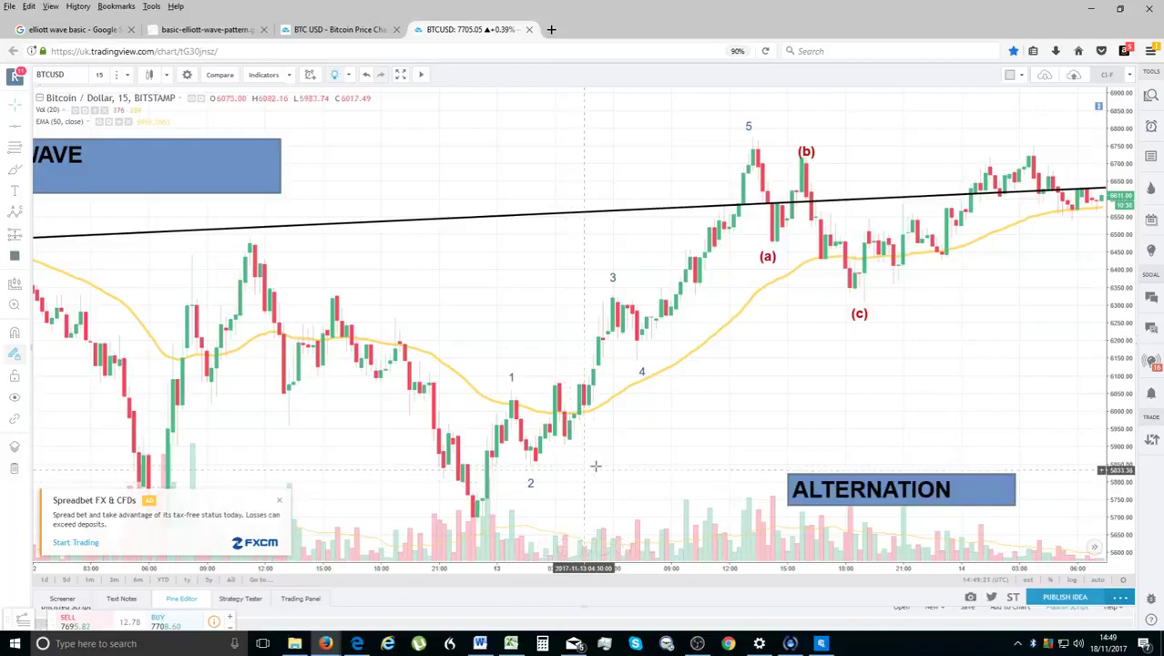
{"action": "left_click", "coordinate": [27, 133]}
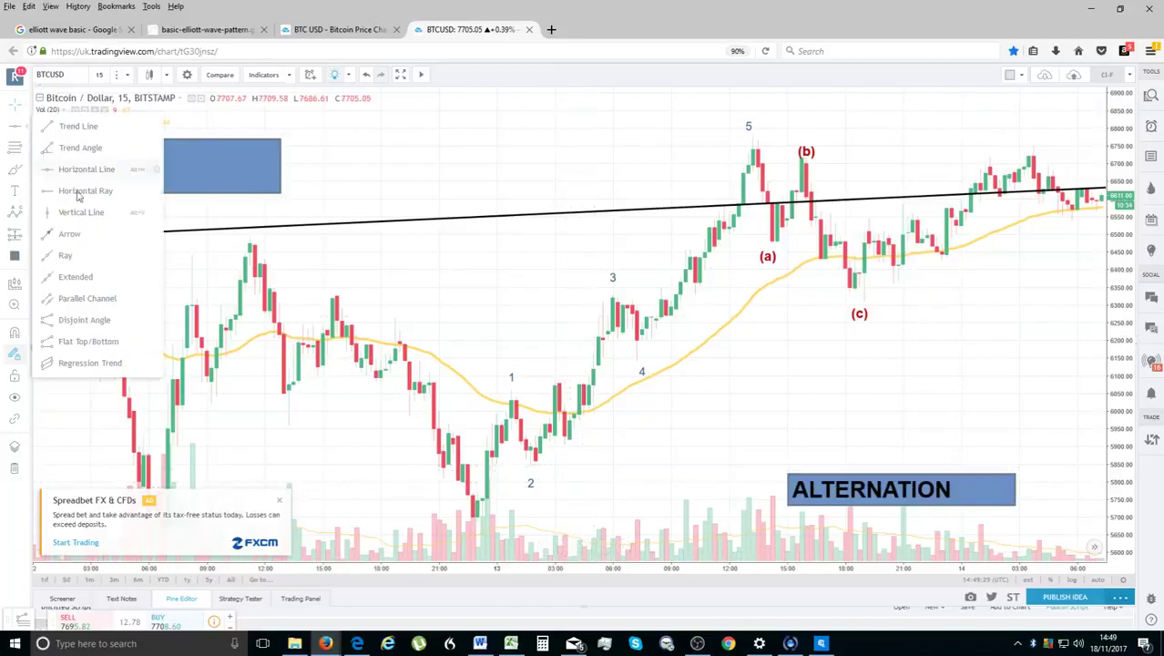
{"action": "left_click", "coordinate": [94, 173]}
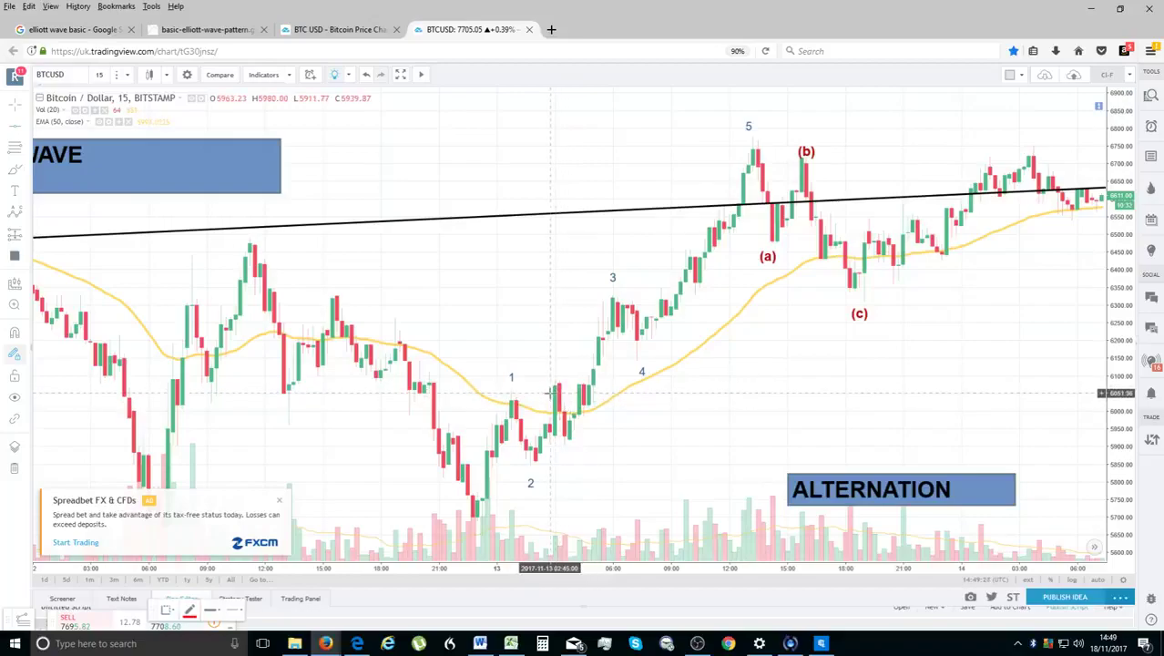
{"action": "left_click", "coordinate": [551, 392]}
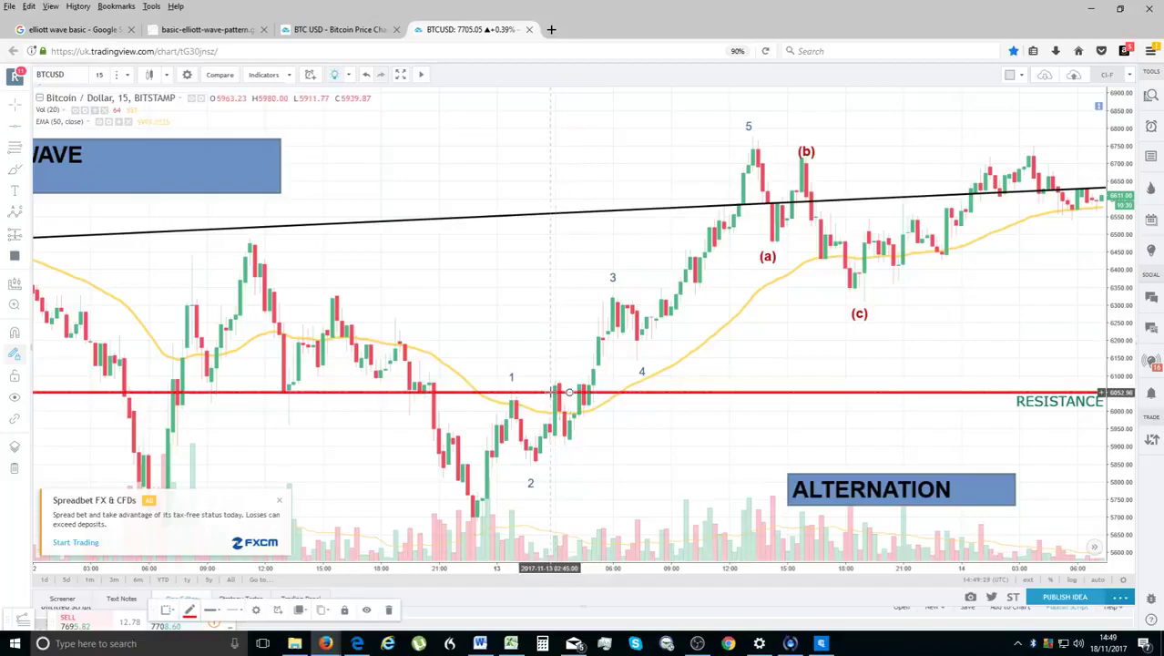
{"action": "left_click", "coordinate": [683, 407]}
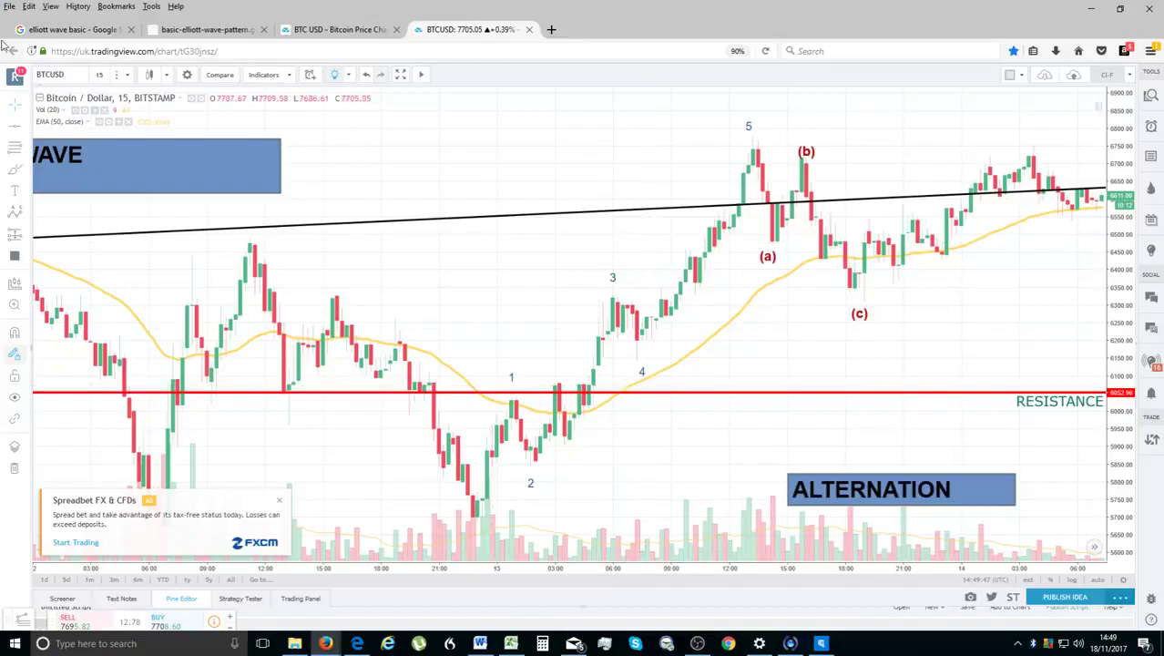
Examine the wave 4 low against the resistance line drawn at the wave 1 peak.
{"action": "left_click_drag", "start_coordinate": [646, 397], "coordinate": [656, 345]}
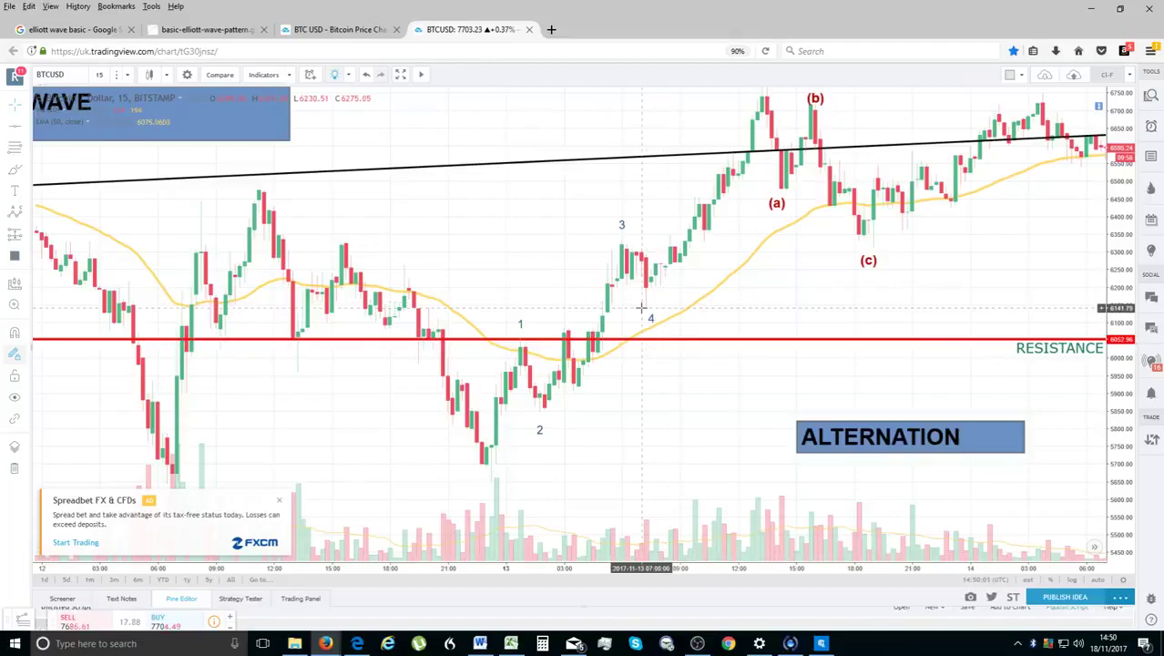
{"action": "left_click_drag", "start_coordinate": [767, 276], "coordinate": [766, 296]}
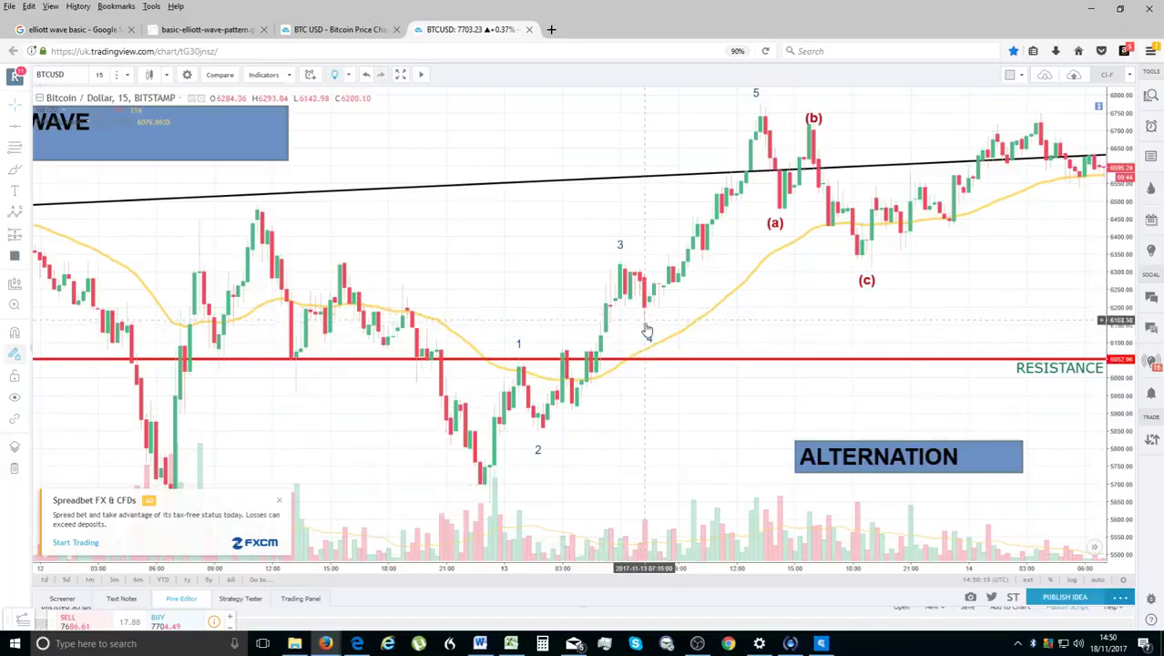
{"action": "left_click_drag", "start_coordinate": [649, 353], "coordinate": [639, 367]}
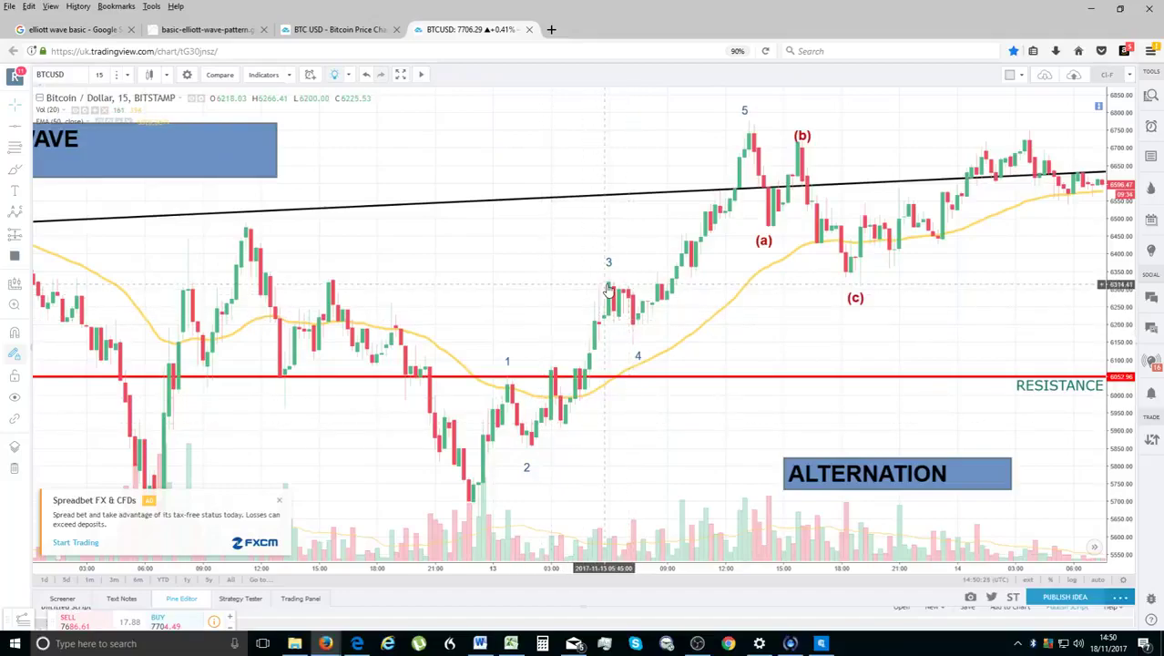
{"action": "left_click", "coordinate": [636, 353]}
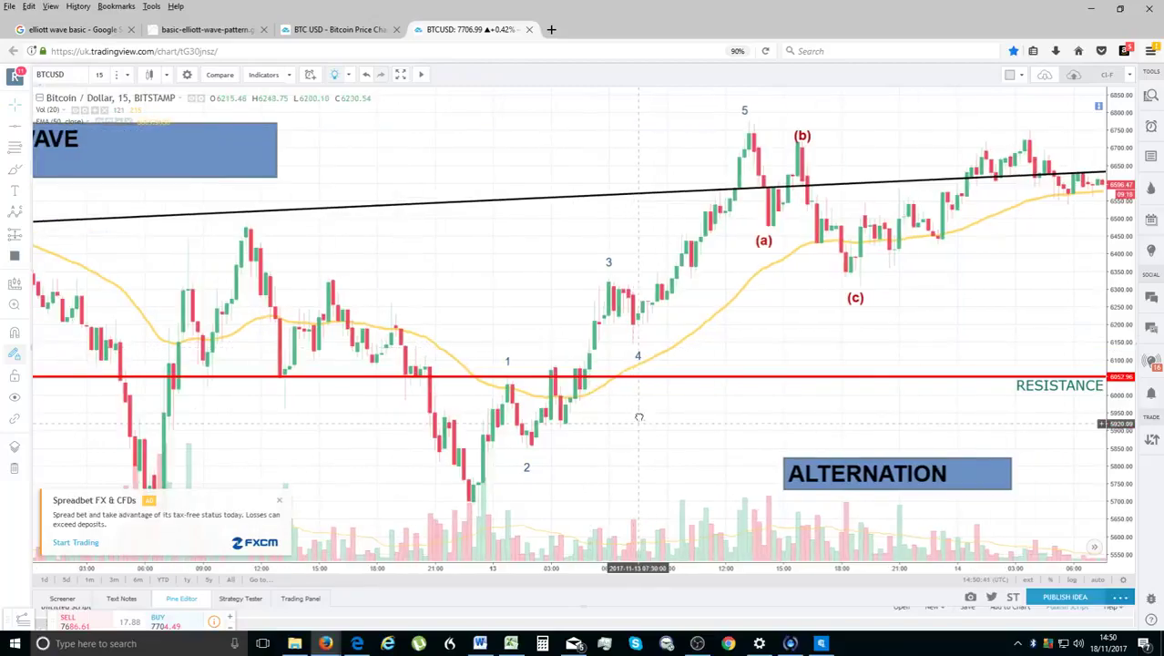
{"action": "left_click_drag", "start_coordinate": [638, 416], "coordinate": [644, 391]}
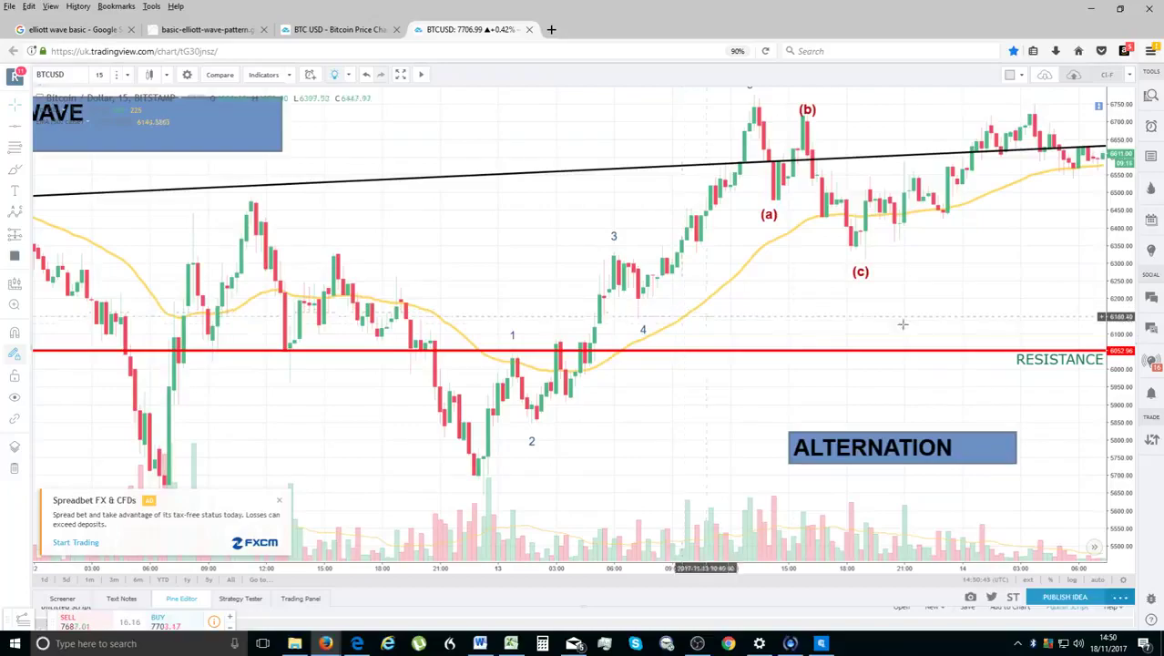
Draw a Fib Retracement from the low before wave 1, about 5643, up to the wave 5 peak level, about 6772.
{"action": "left_click_drag", "start_coordinate": [1119, 243], "coordinate": [1120, 275]}
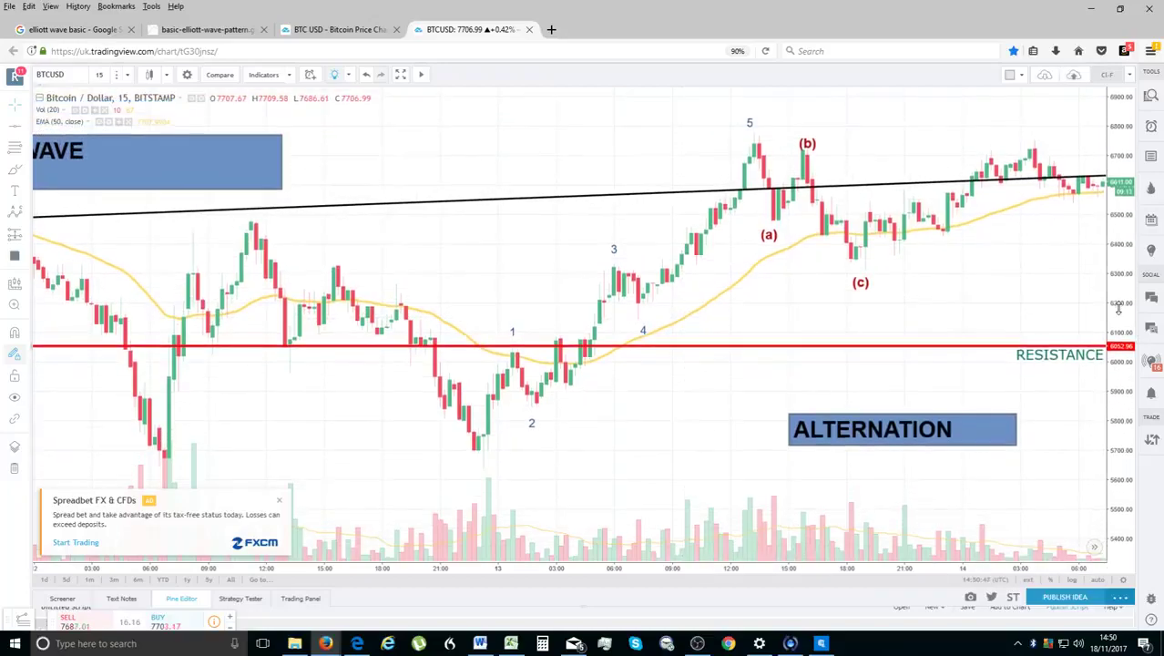
{"action": "scroll", "coordinate": [753, 373], "scroll_direction": "down", "scroll_amount": 1}
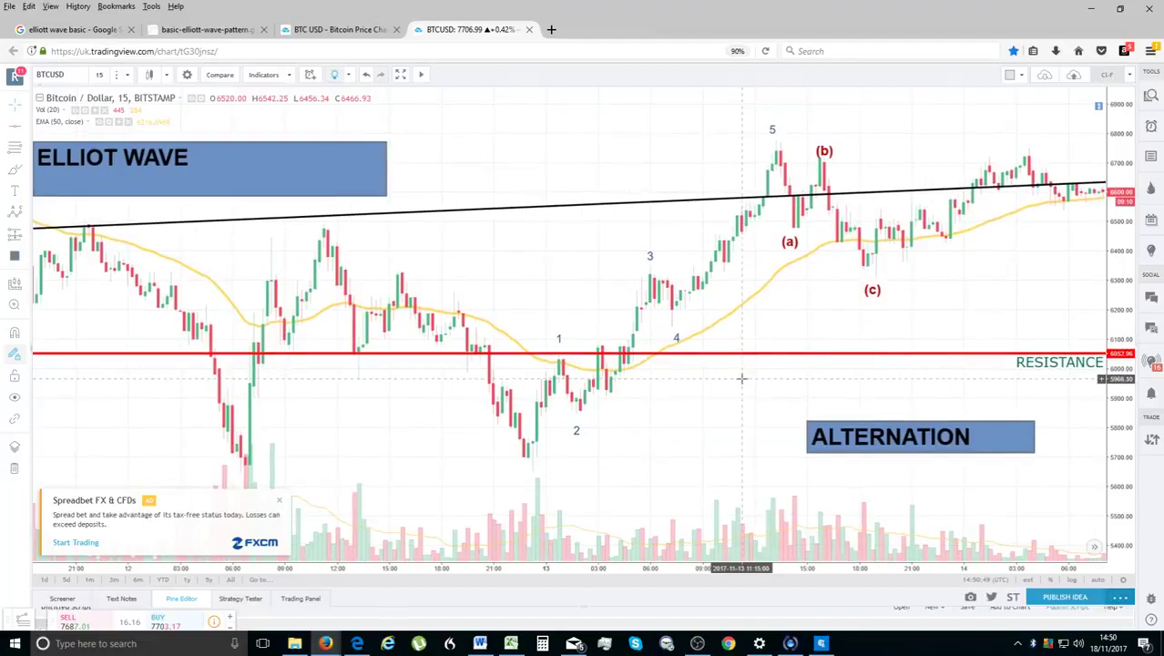
{"action": "left_click", "coordinate": [27, 153]}
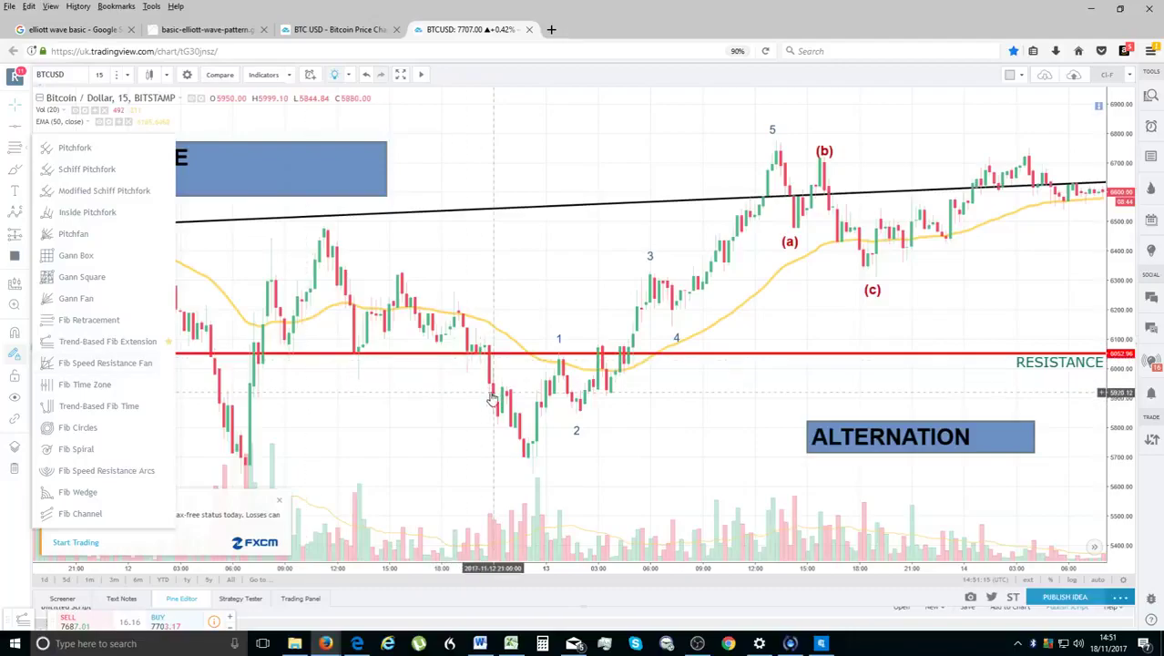
{"action": "key", "text": "Escape"}
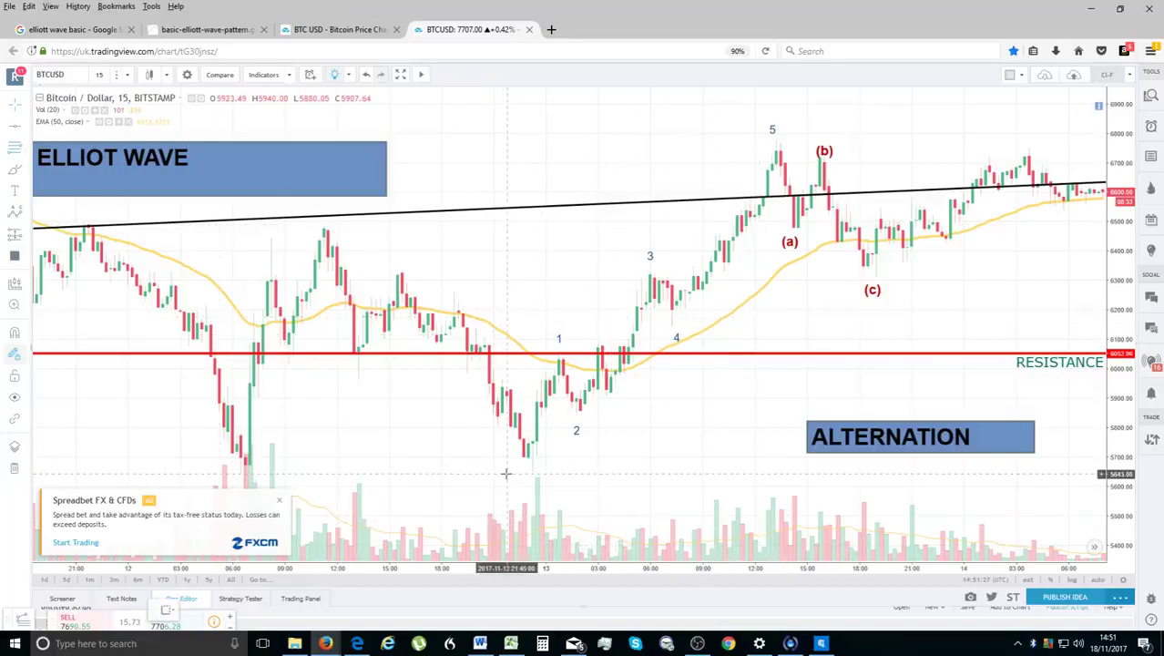
{"action": "left_click_drag", "start_coordinate": [506, 474], "coordinate": [986, 298]}
{"action": "left_click_drag", "start_coordinate": [1060, 161], "coordinate": [1058, 141]}
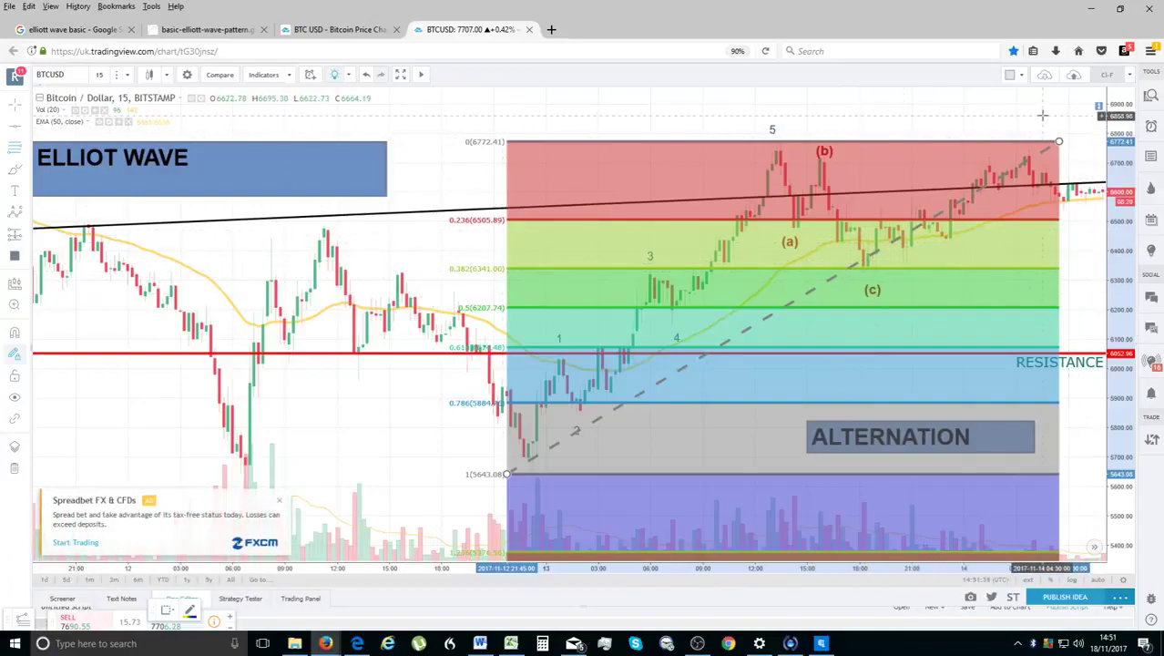
{"action": "scroll", "coordinate": [1052, 183], "scroll_direction": "up", "scroll_amount": 1}
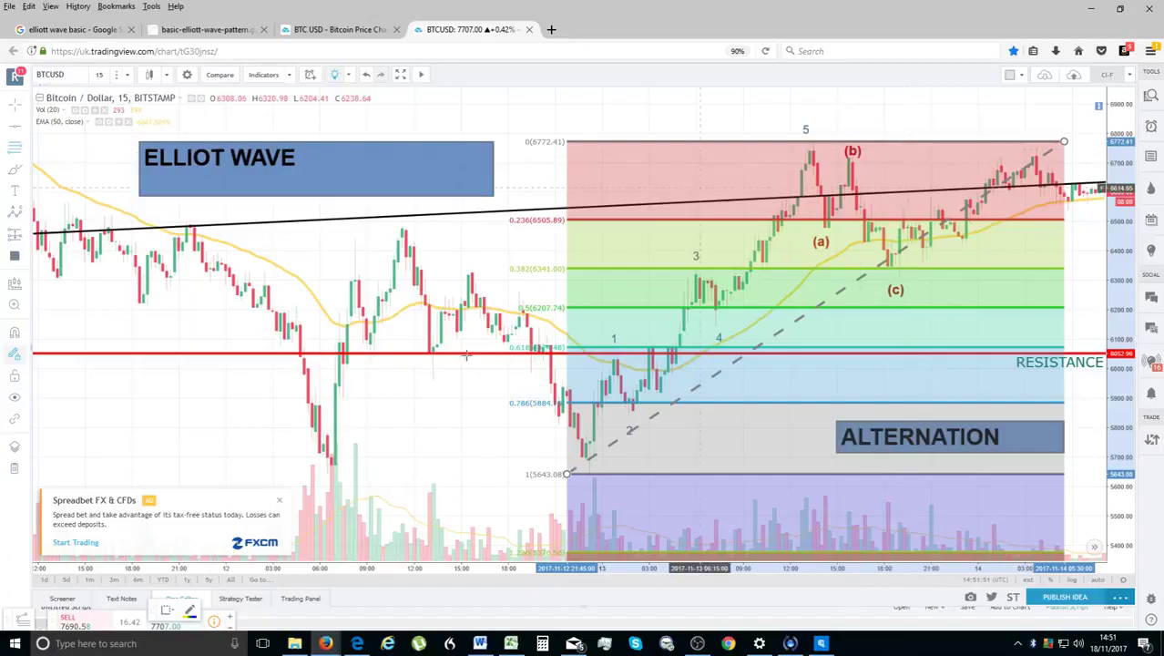
Switch to the Word document, examine the impulsive 1-5 and corrective a-b-c wave diagram, and return to the chart.
{"action": "left_click", "coordinate": [480, 644]}
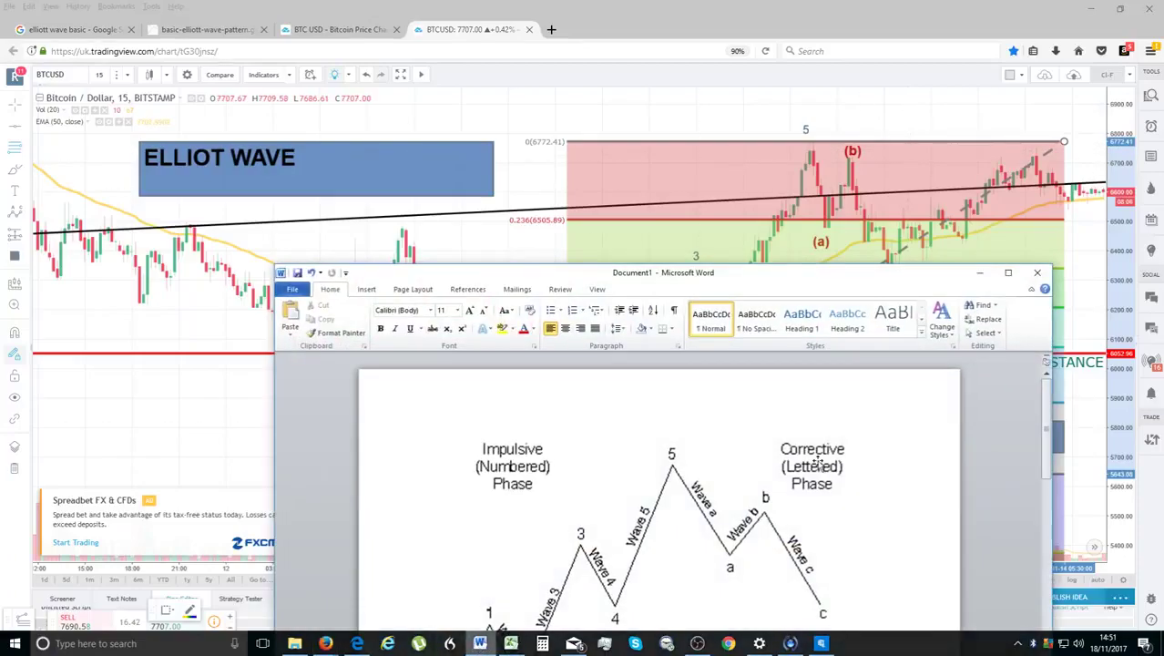
{"action": "left_click_drag", "start_coordinate": [805, 280], "coordinate": [791, 59]}
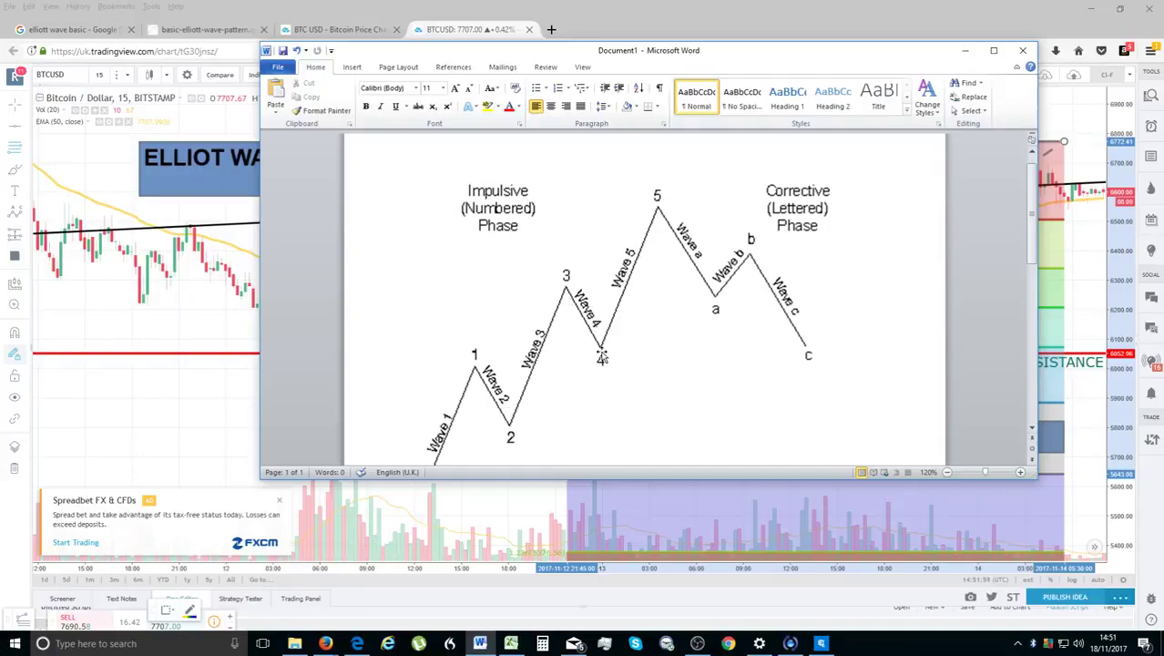
{"action": "scroll", "coordinate": [601, 356], "scroll_direction": "down", "scroll_amount": 1}
{"action": "scroll", "coordinate": [570, 300], "scroll_direction": "down", "scroll_amount": 1}
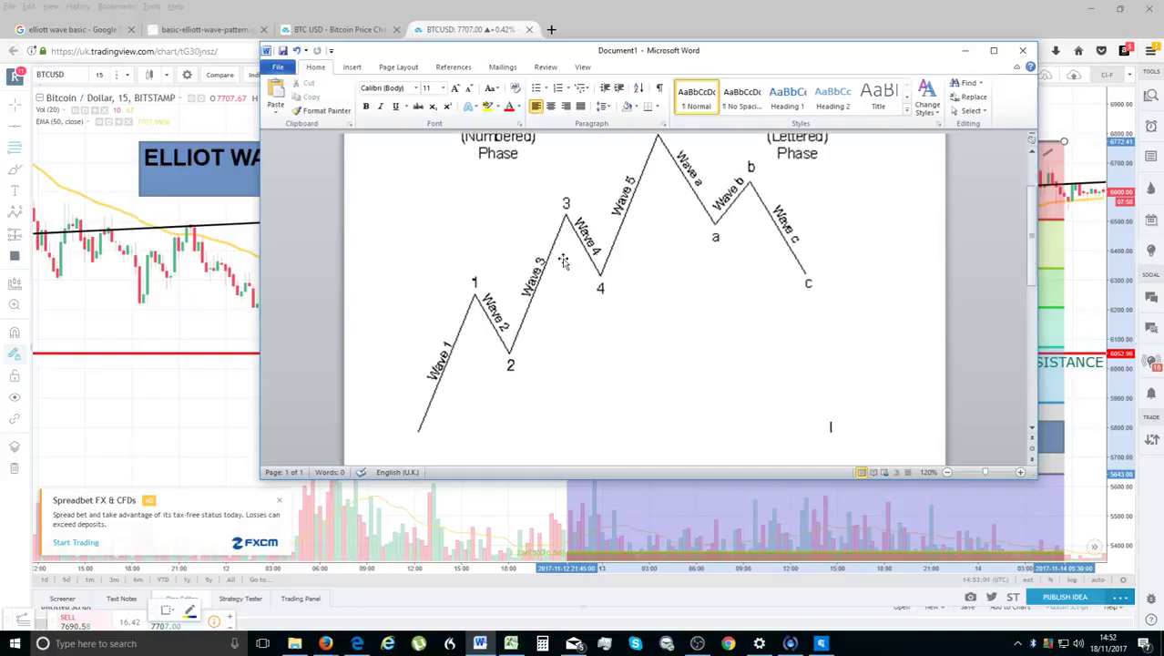
{"action": "scroll", "coordinate": [509, 344], "scroll_direction": "up", "scroll_amount": 1}
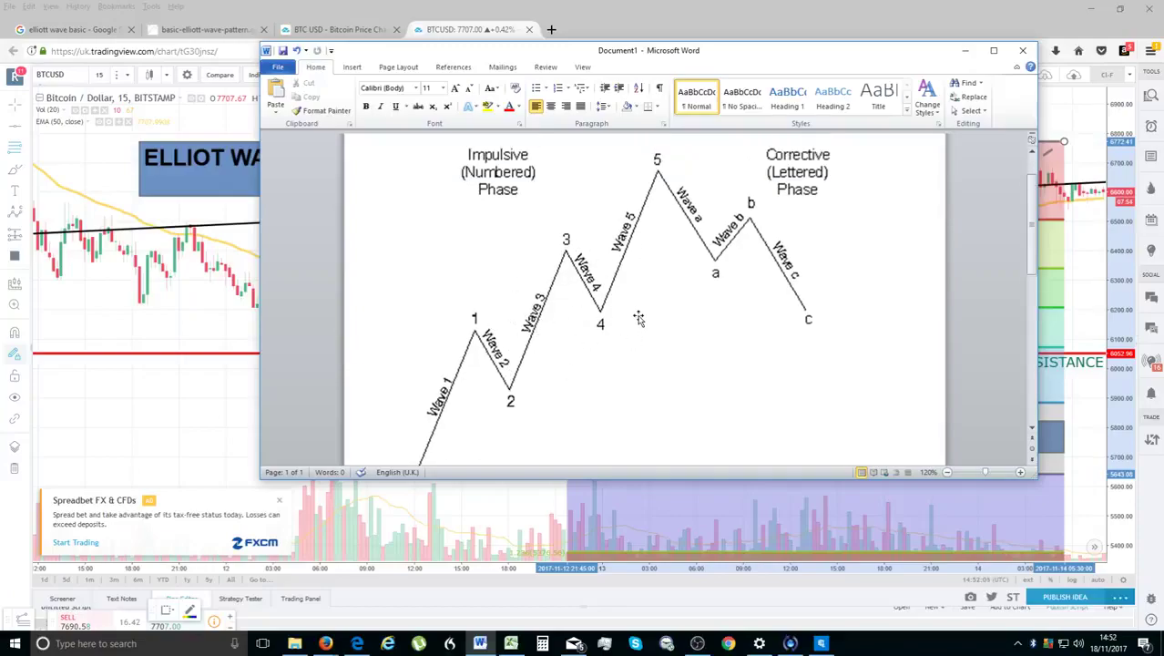
{"action": "scroll", "coordinate": [606, 290], "scroll_direction": "down", "scroll_amount": 1}
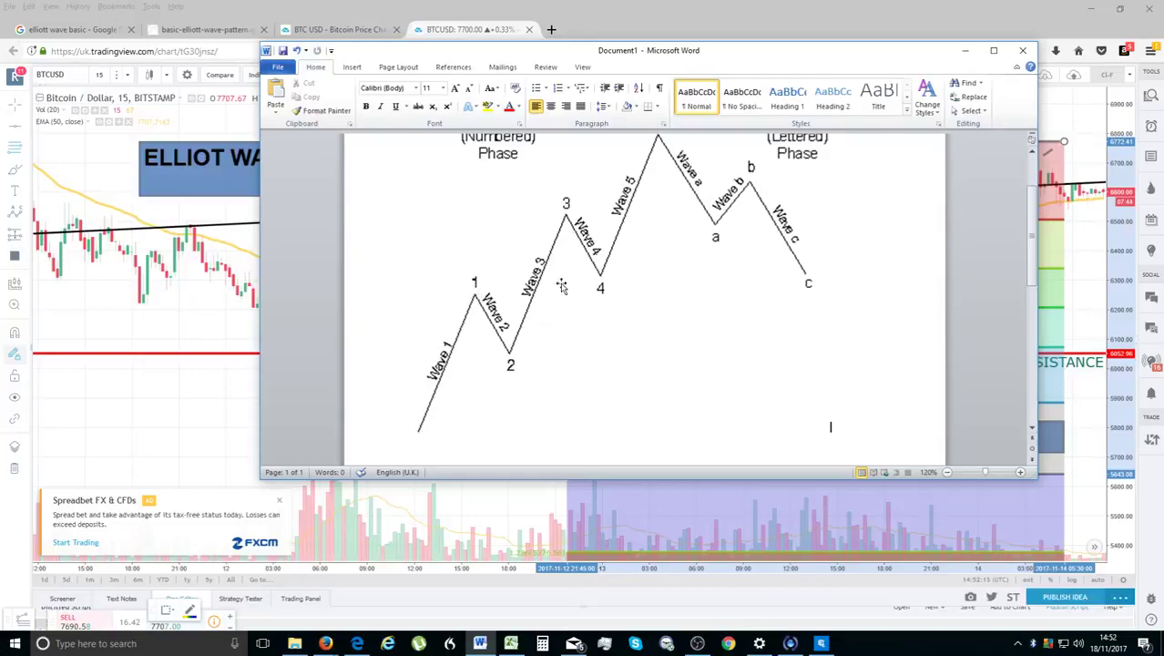
{"action": "scroll", "coordinate": [542, 304], "scroll_direction": "up", "scroll_amount": 1}
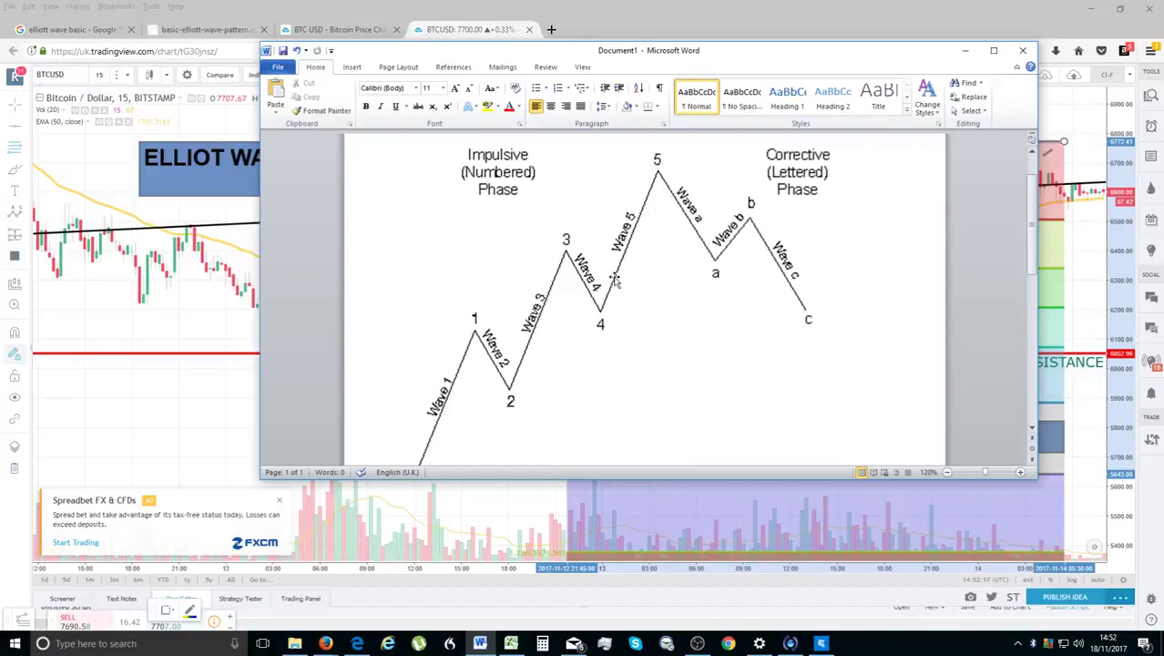
{"action": "left_click", "coordinate": [966, 51]}
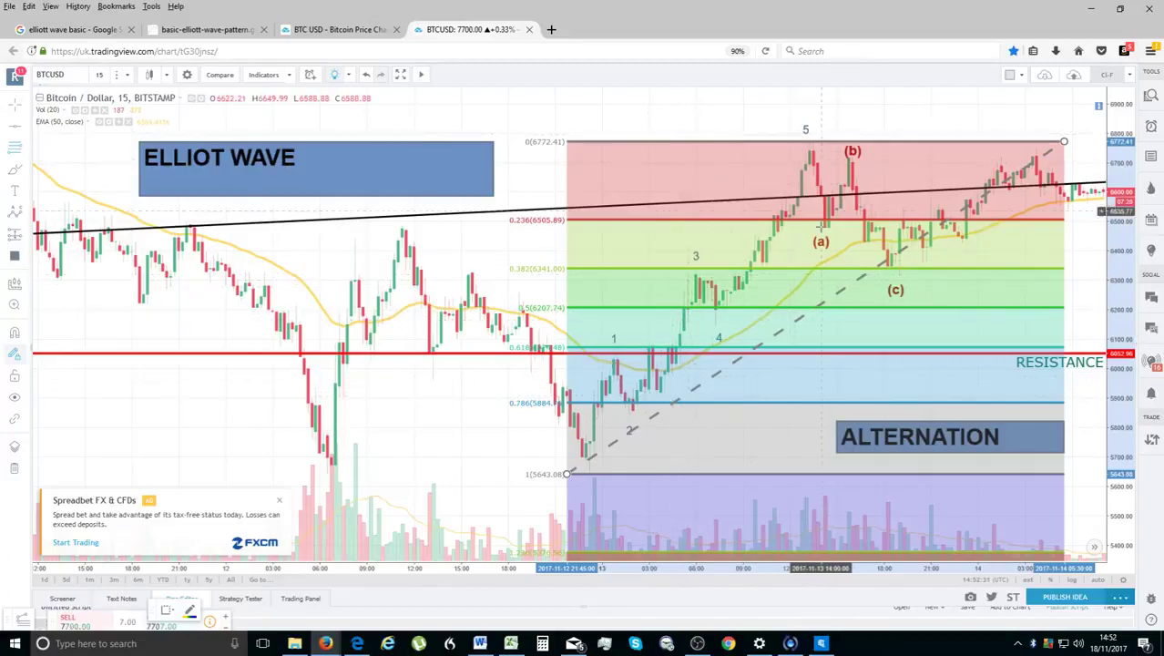
Delete the Fib Retracement spanning waves 1 to 5 from the chart.
{"action": "scroll", "coordinate": [822, 212], "scroll_direction": "up", "scroll_amount": 1}
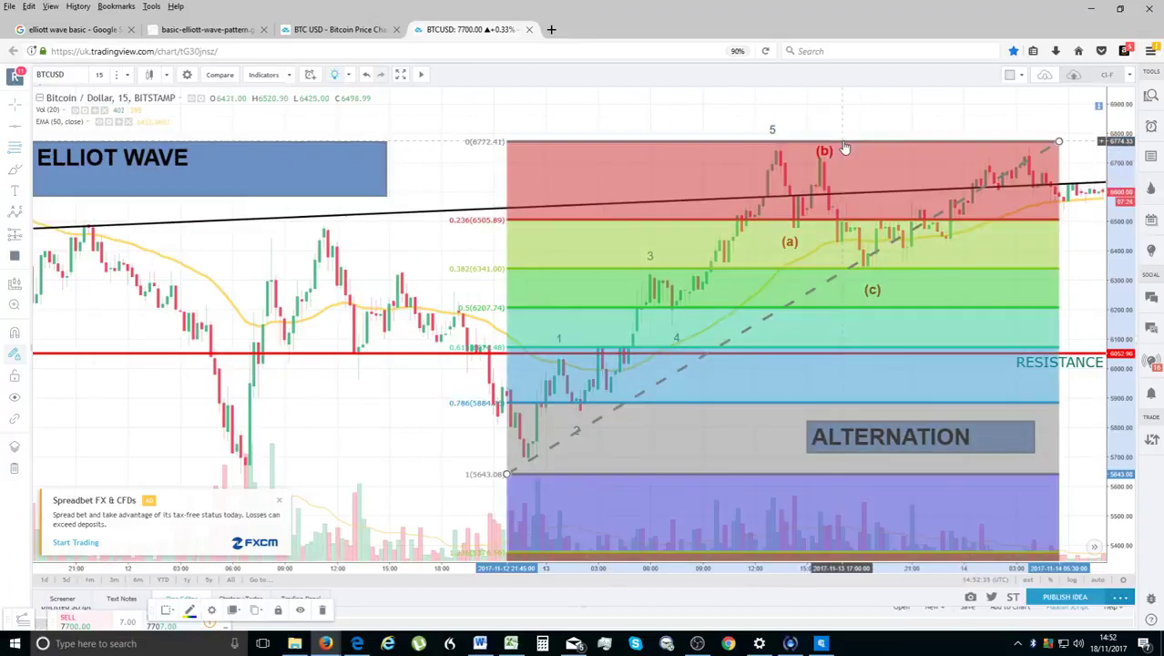
{"action": "key", "text": "Delete"}
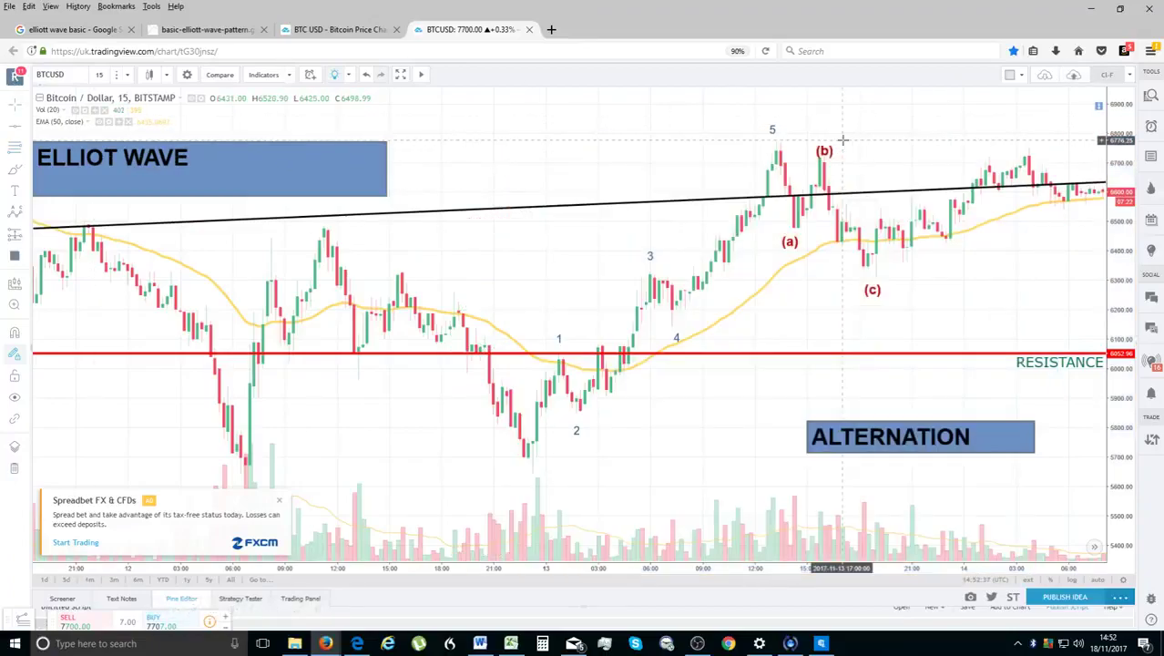
{"action": "scroll", "coordinate": [841, 146], "scroll_direction": "down", "scroll_amount": 1}
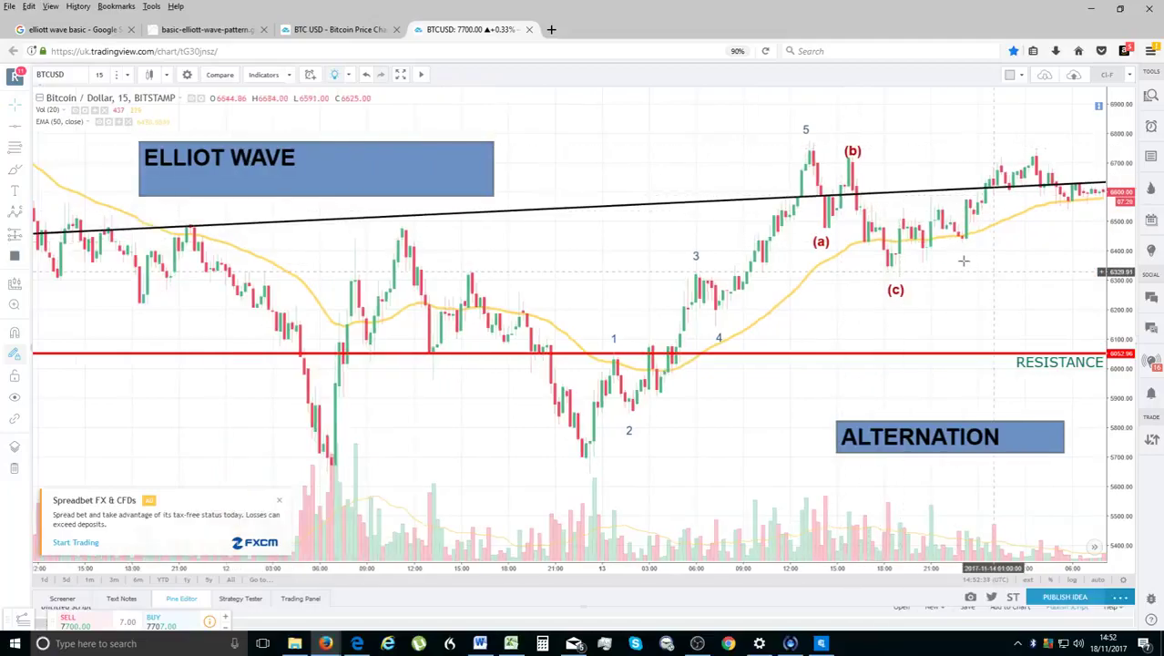
{"action": "left_click_drag", "start_coordinate": [993, 280], "coordinate": [915, 278]}
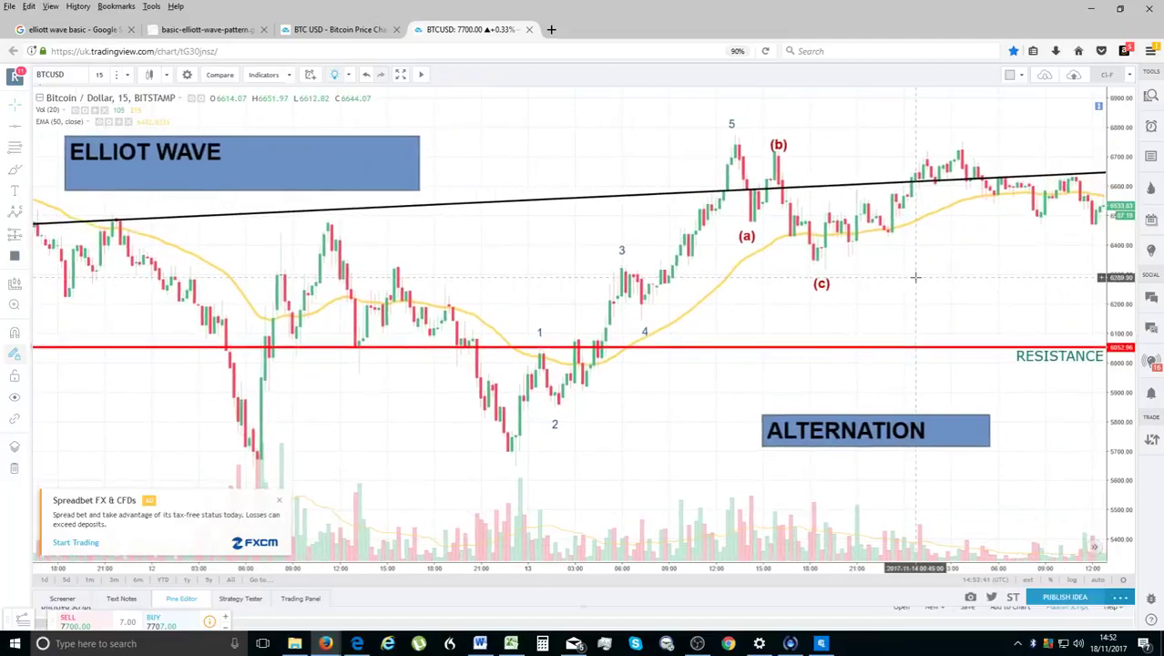
{"action": "scroll", "coordinate": [916, 276], "scroll_direction": "down", "scroll_amount": 1}
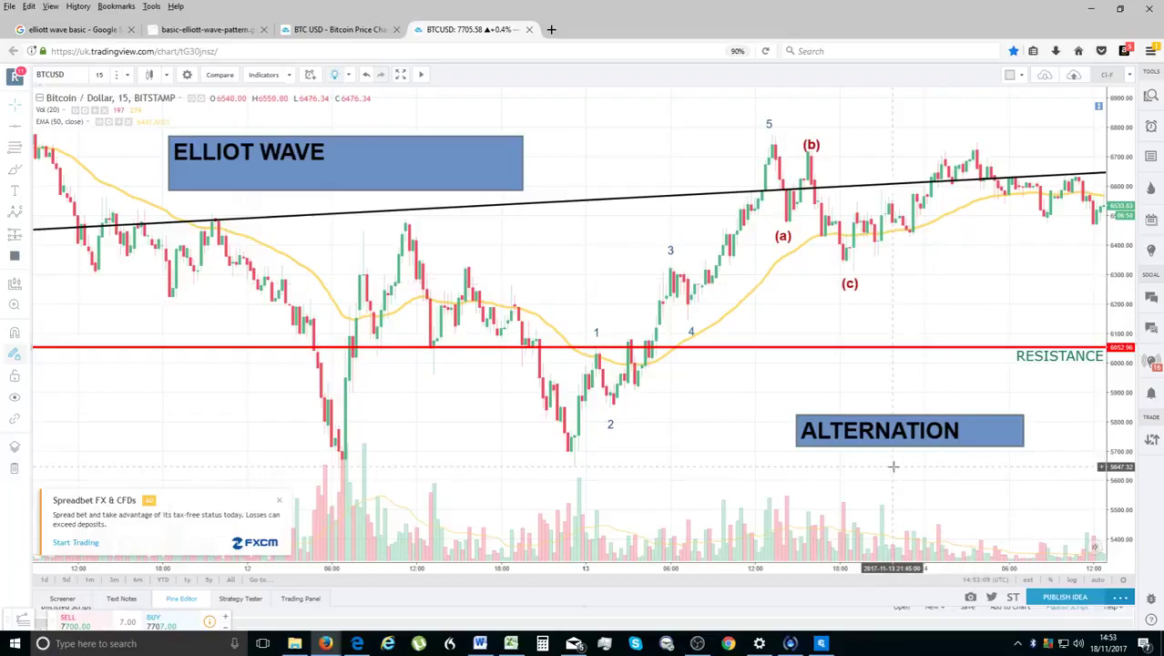
{"action": "left_click", "coordinate": [696, 644]}
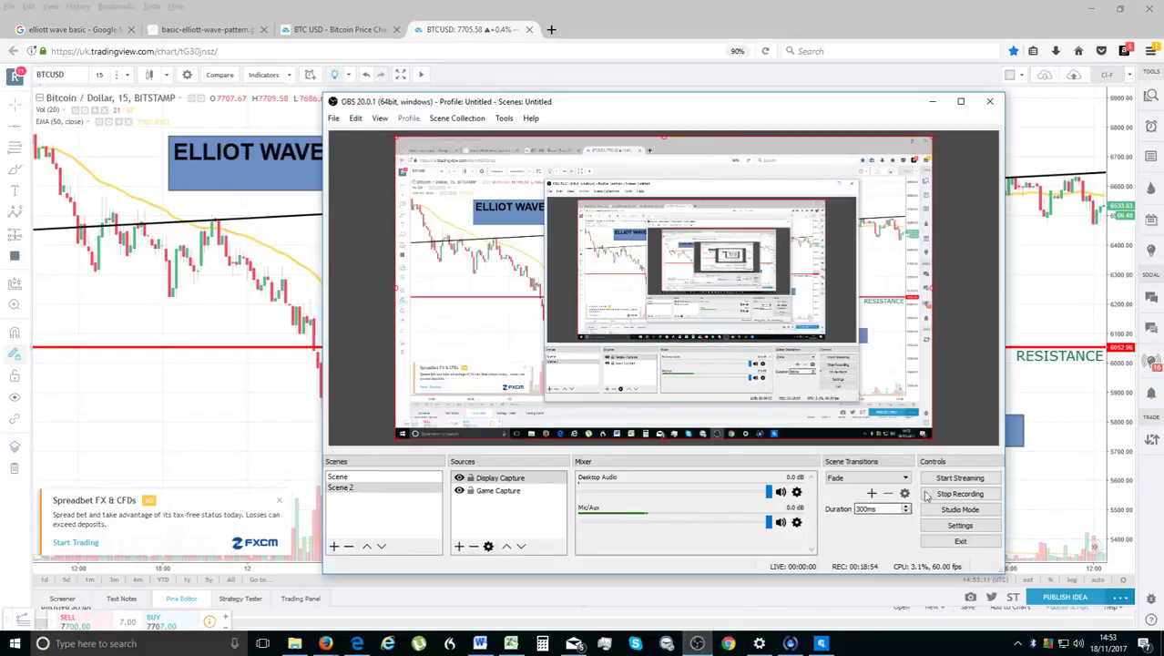
{"action": "left_click_drag", "start_coordinate": [817, 114], "coordinate": [880, 133]}
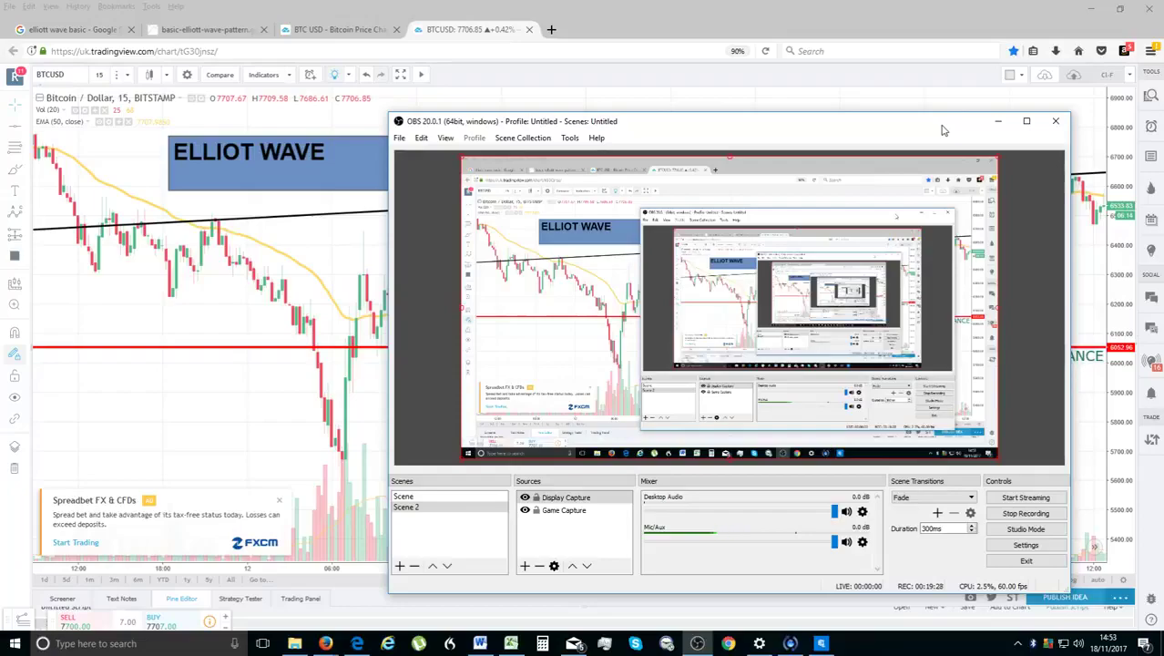
{"action": "left_click_drag", "start_coordinate": [943, 130], "coordinate": [915, 594]}
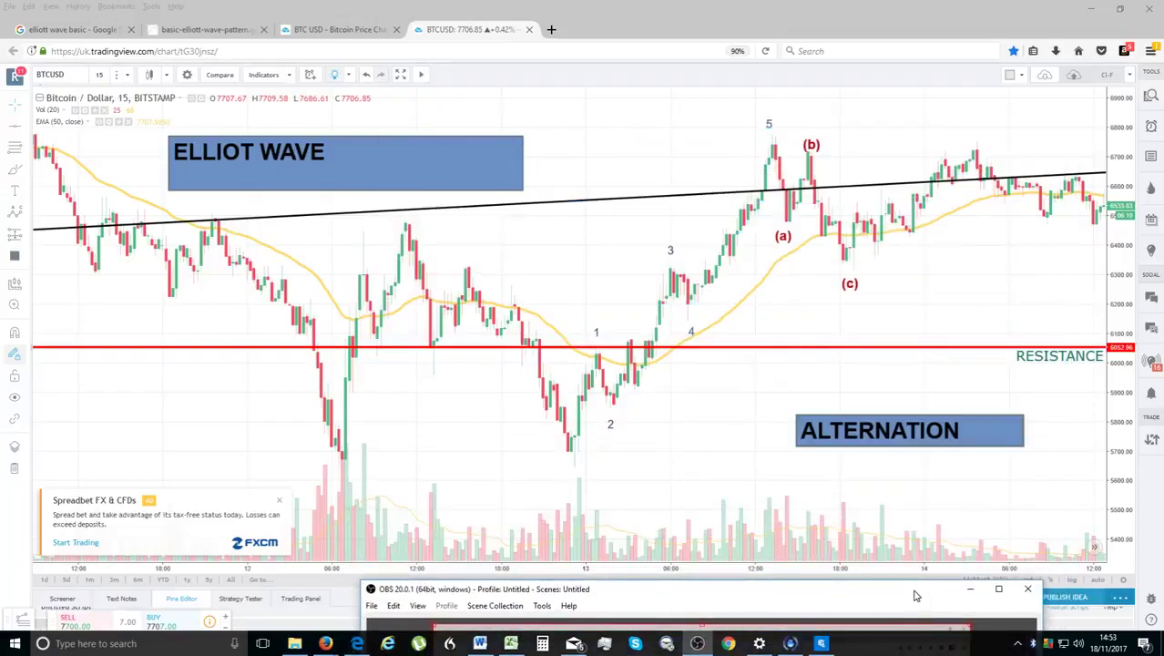